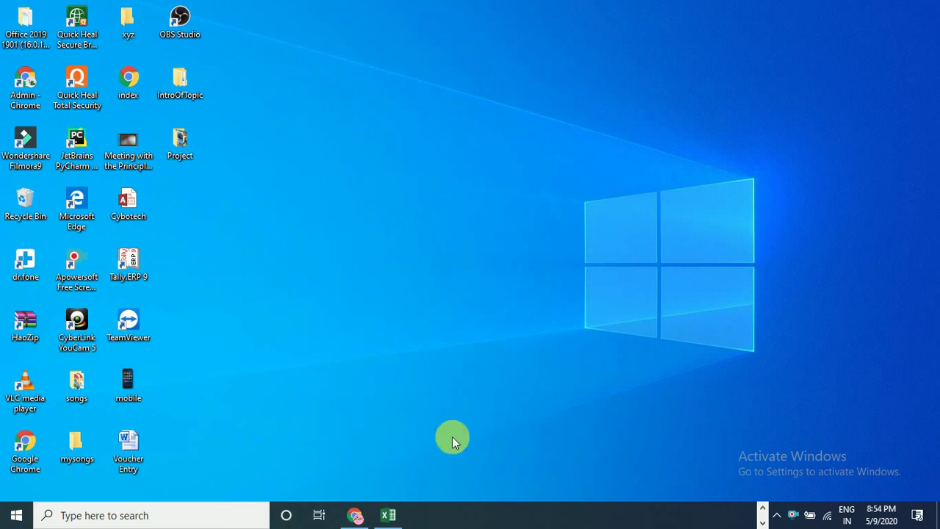
Restore Book1, review the IF, IFERROR, IFNA and IFS entries in C2:C5, then show the If sheet
{"action": "left_click", "coordinate": [396, 515]}
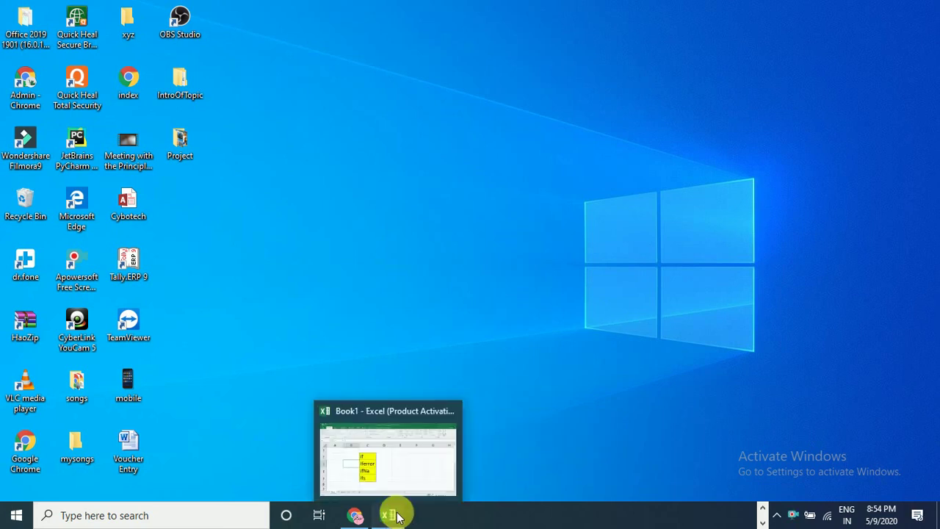
{"action": "left_click", "coordinate": [397, 515]}
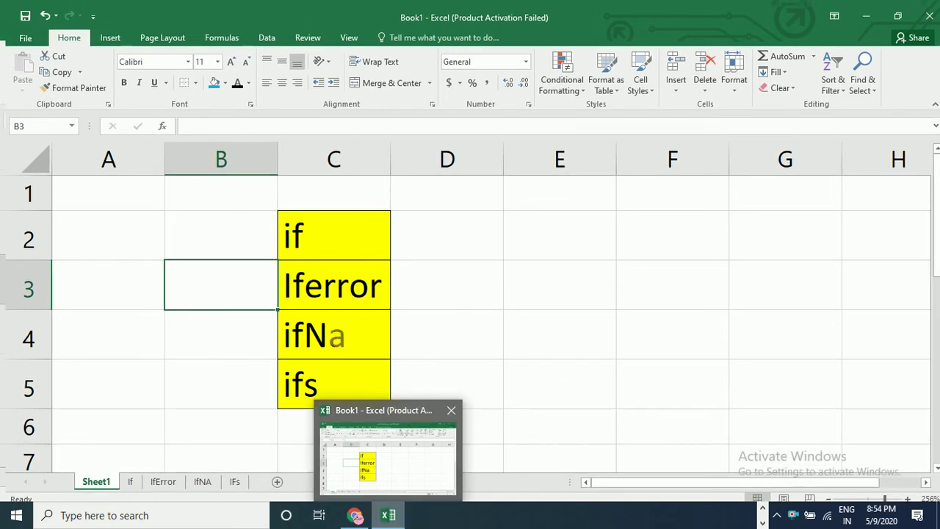
{"action": "left_click", "coordinate": [302, 229]}
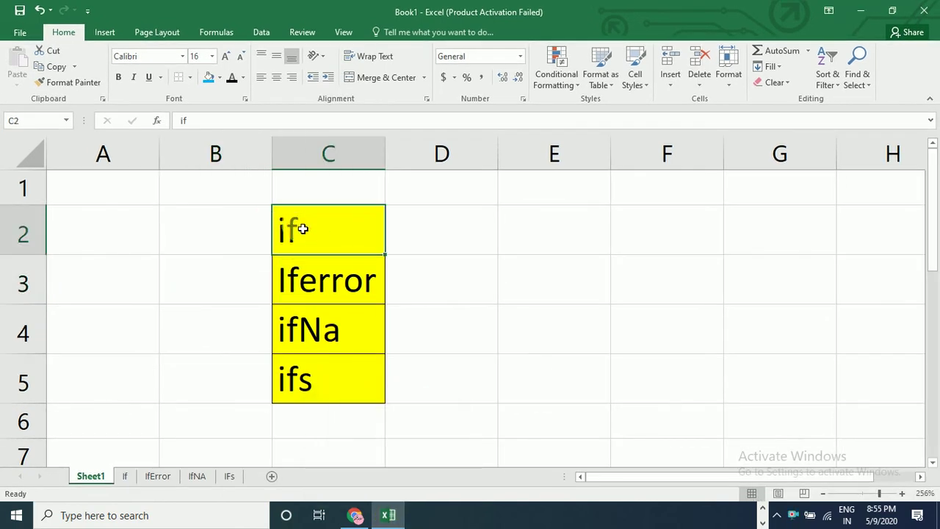
{"action": "key", "text": "Down"}
{"action": "key", "text": "Down"}
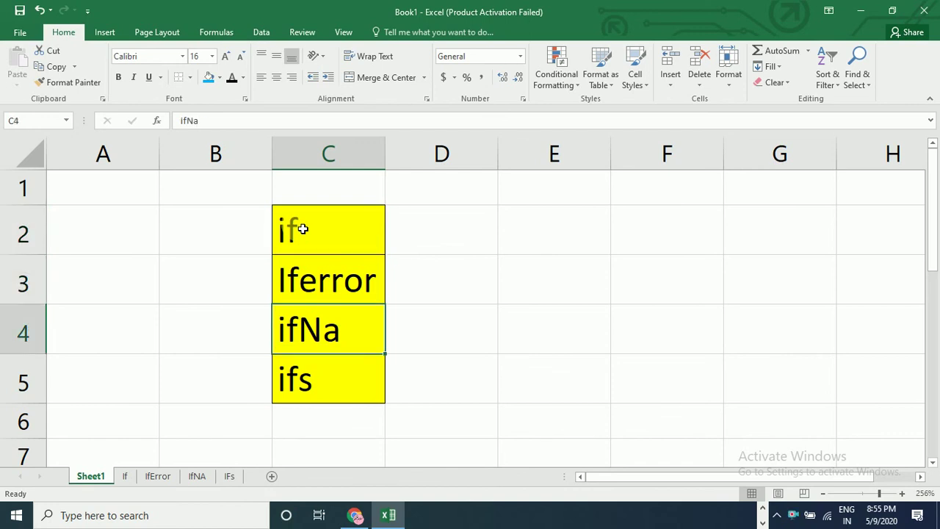
{"action": "left_click", "coordinate": [312, 279]}
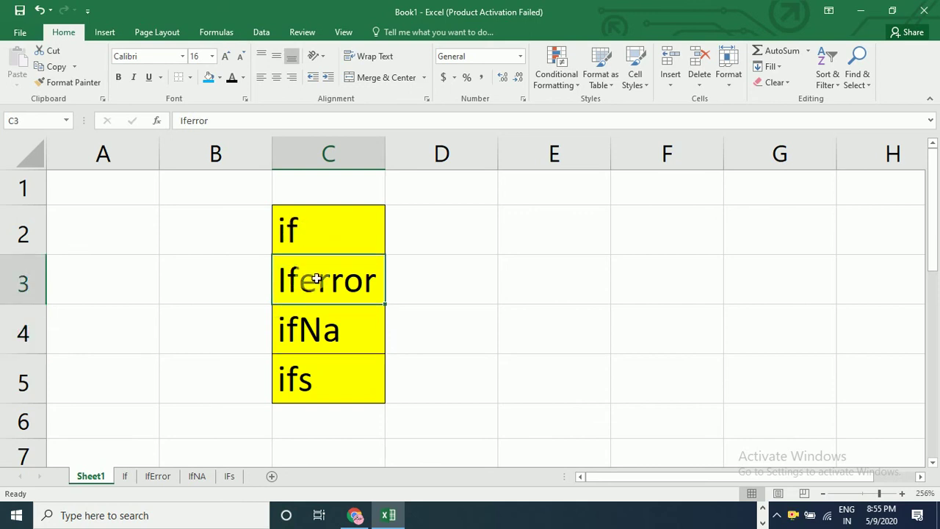
{"action": "left_click", "coordinate": [311, 325]}
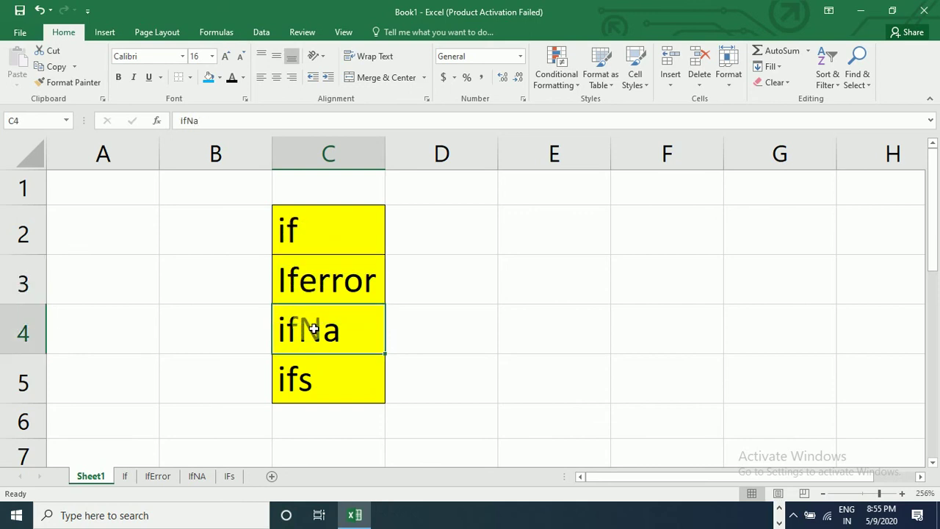
{"action": "left_click", "coordinate": [309, 378]}
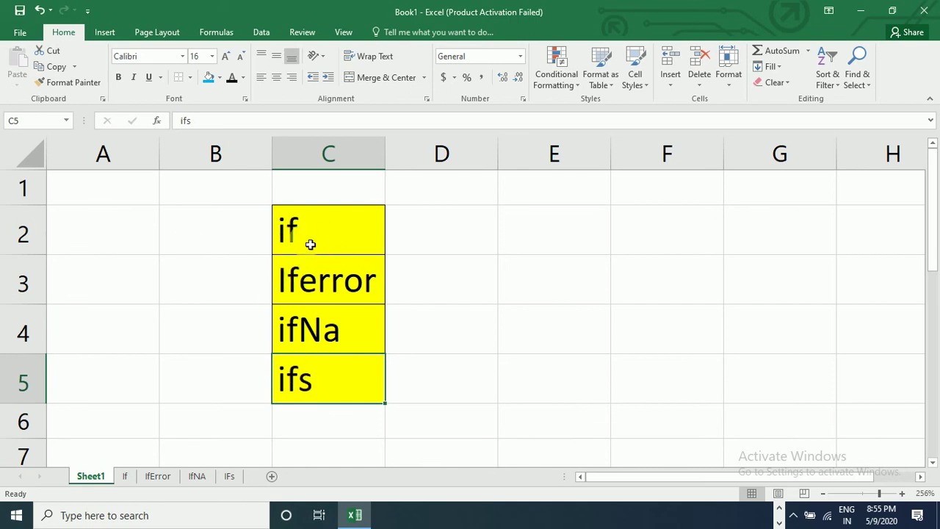
{"action": "left_click", "coordinate": [124, 478]}
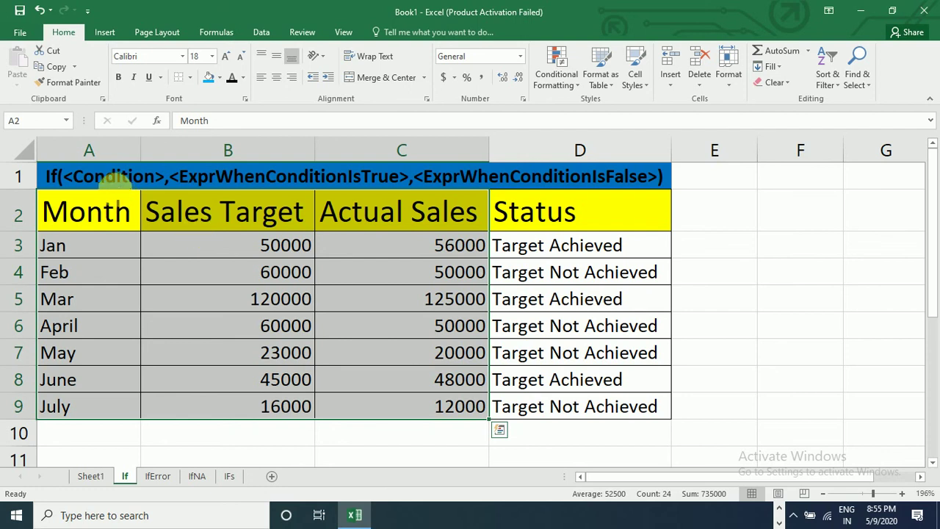
{"action": "left_click", "coordinate": [126, 184]}
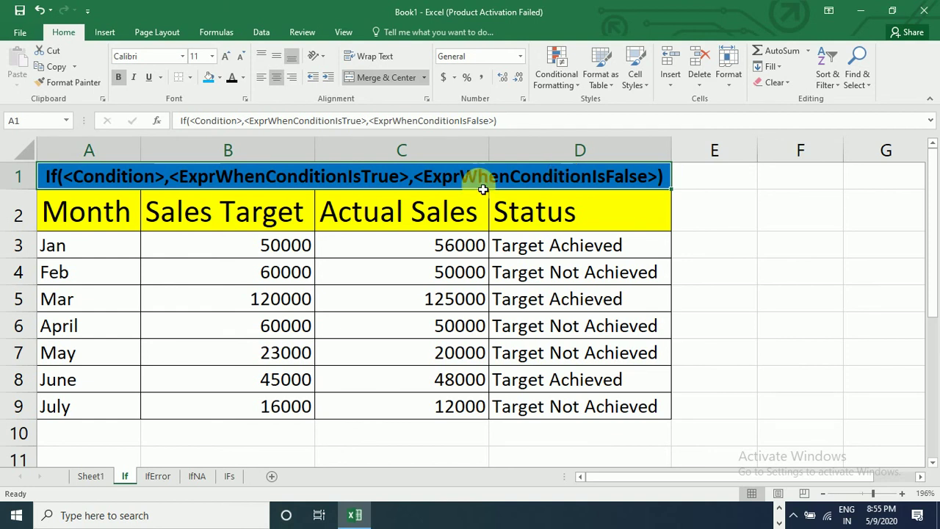
{"action": "left_click", "coordinate": [100, 220]}
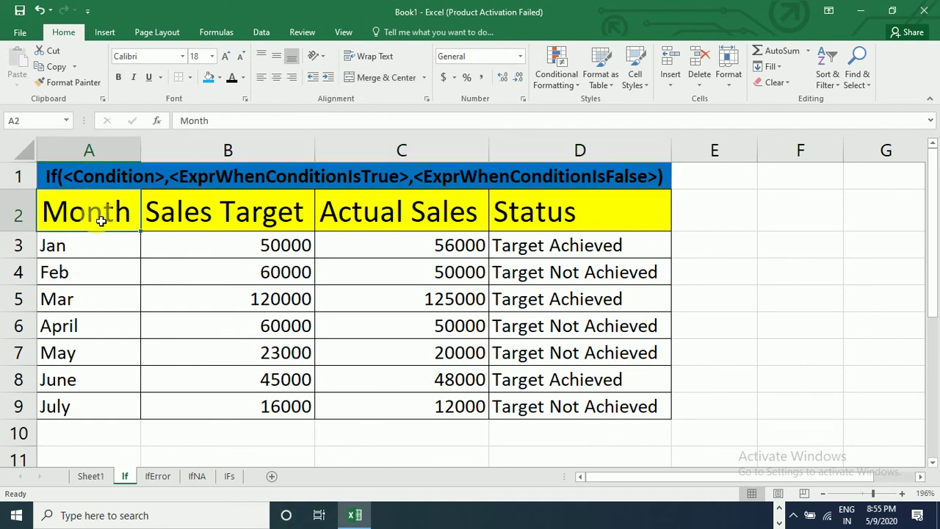
{"action": "left_click", "coordinate": [88, 255]}
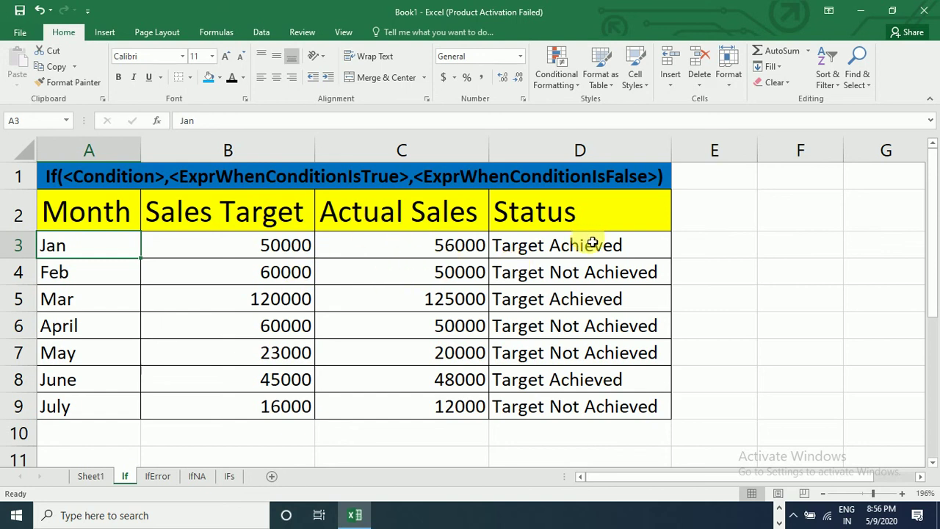
{"action": "left_click", "coordinate": [461, 252]}
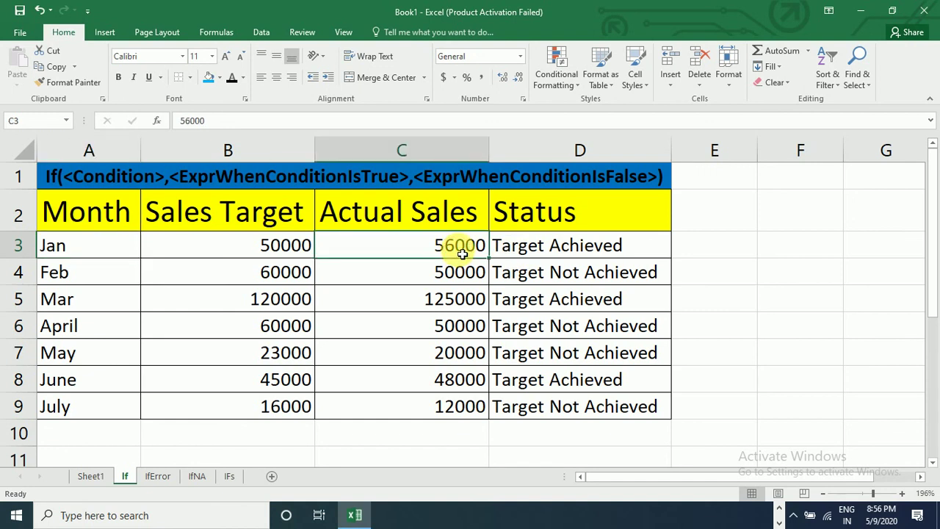
{"action": "left_click", "coordinate": [312, 251]}
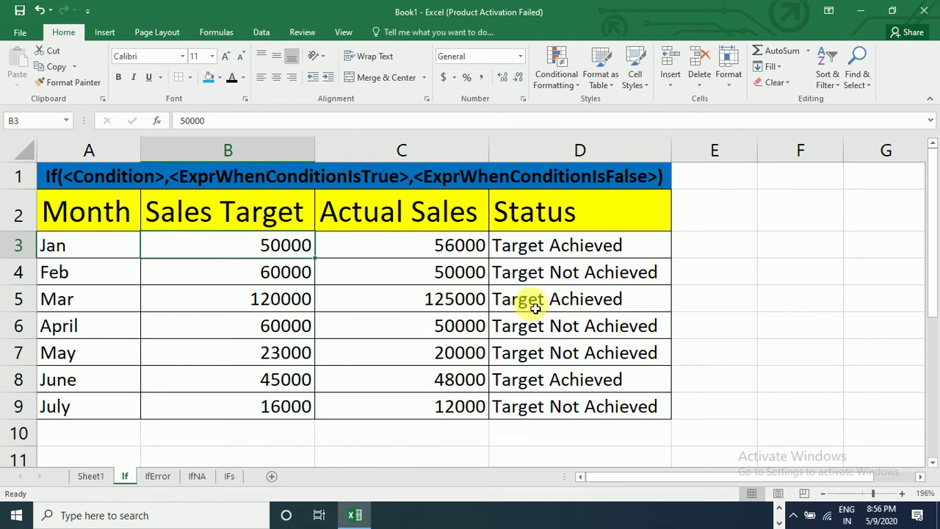
{"action": "left_click", "coordinate": [554, 249]}
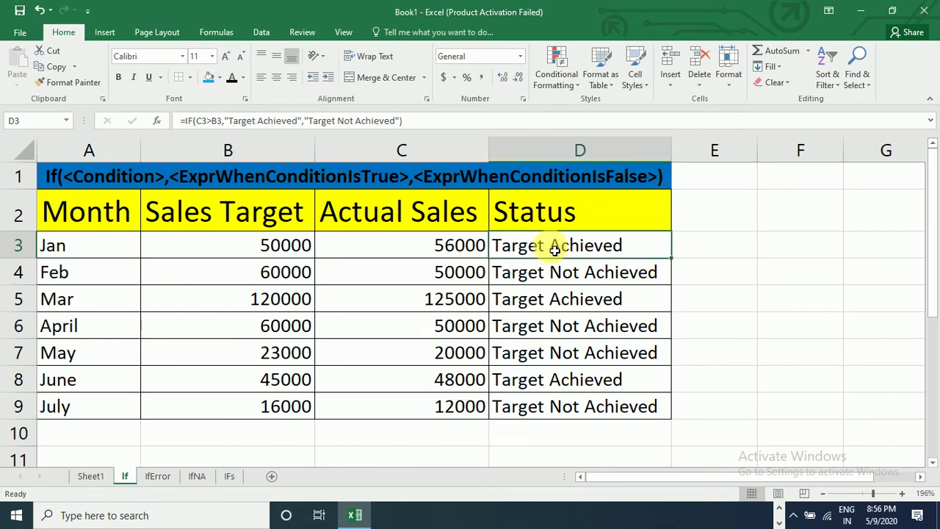
{"action": "key", "text": "shift+Down"}
{"action": "key", "text": "shift+Down"}
{"action": "key", "text": "shift+Down"}
{"action": "key", "text": "shift+Down"}
{"action": "key", "text": "shift+Down"}
{"action": "key", "text": "shift+Down"}
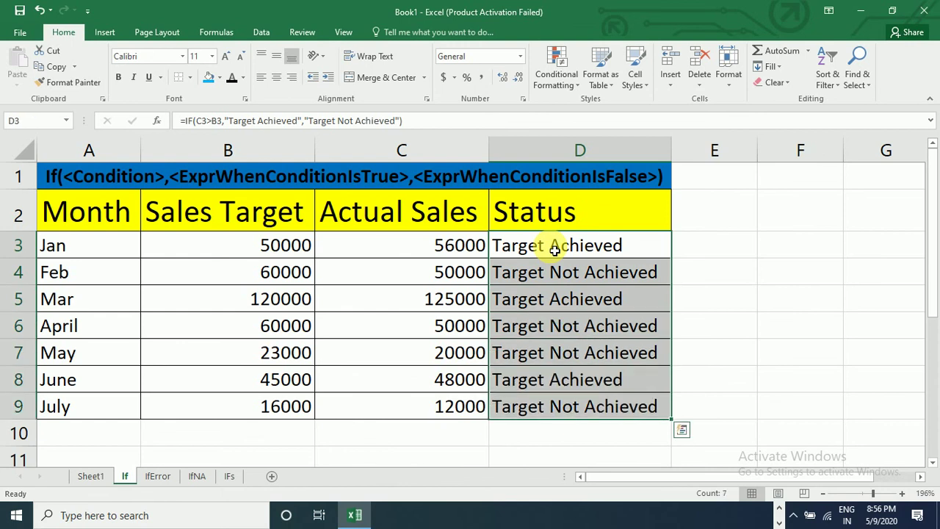
Clear the old Status results and enter =IF(C3>B3,"Target Achieved","Target Not Achieved") in D3
{"action": "key", "text": "Delete"}
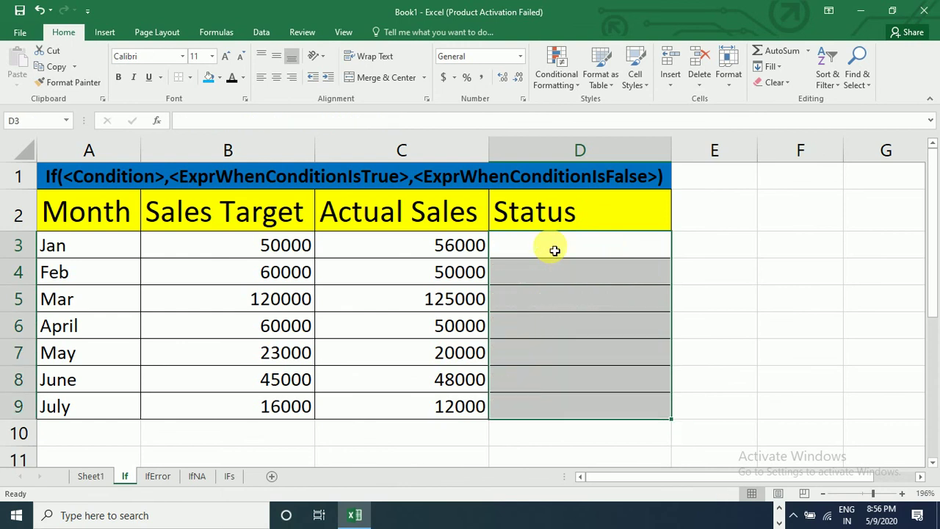
{"action": "left_click", "coordinate": [554, 250]}
{"action": "type", "text": "="}
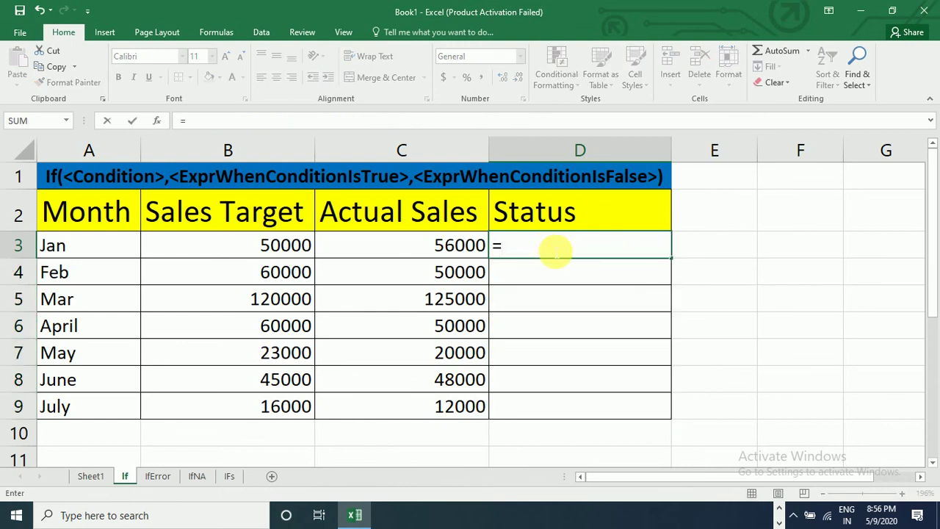
{"action": "type", "text": "if("}
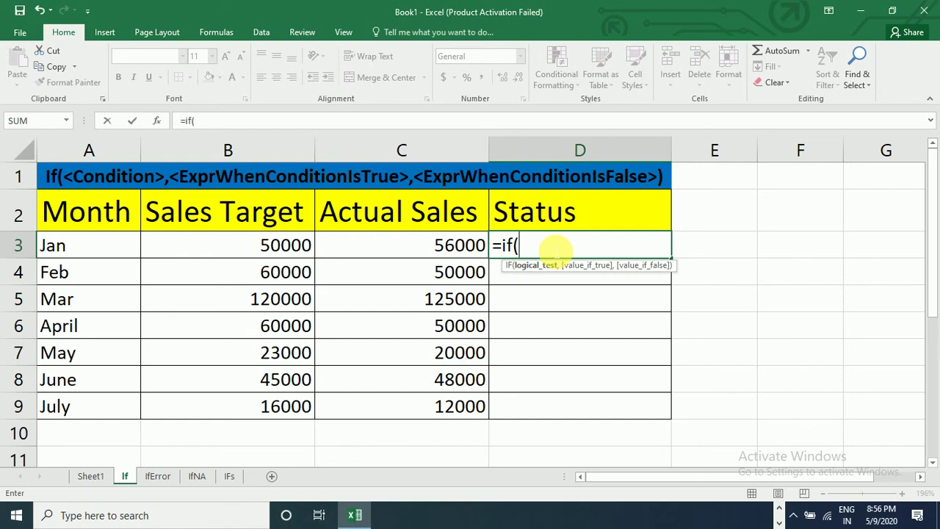
{"action": "type", "text": "c3"}
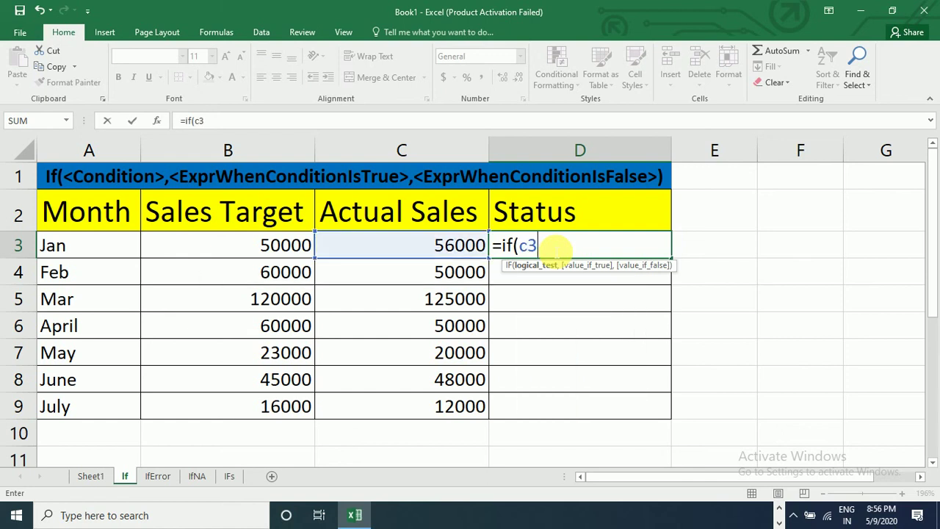
{"action": "type", "text": ">"}
{"action": "type", "text": "b"}
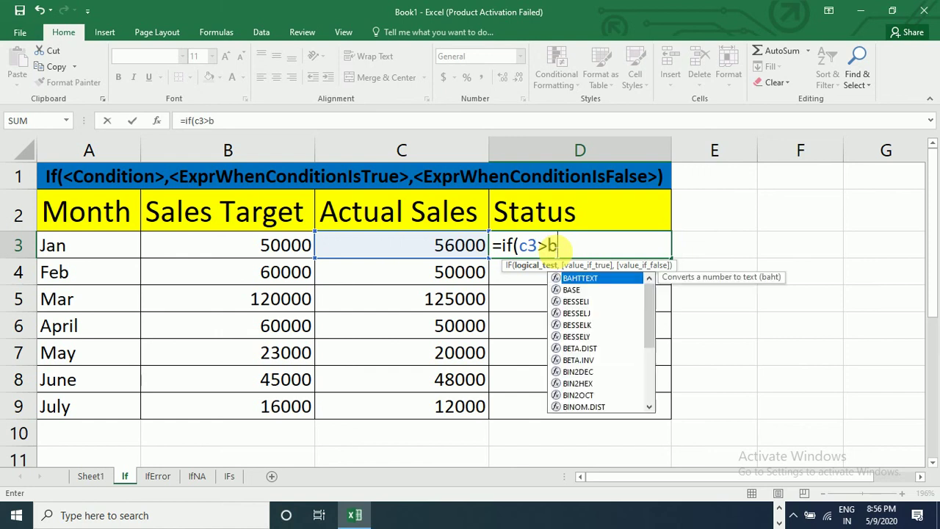
{"action": "type", "text": "3,\"T"}
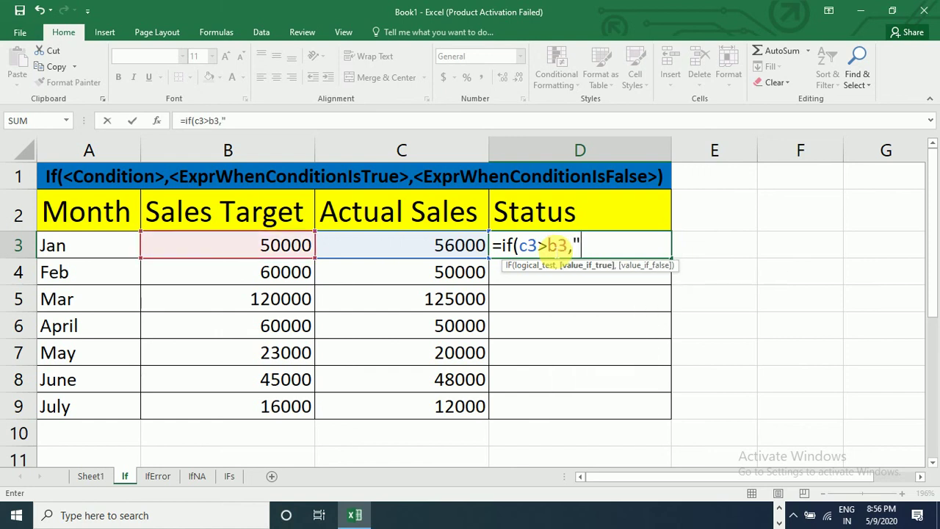
{"action": "type", "text": "arg"}
{"action": "type", "text": "et Ach"}
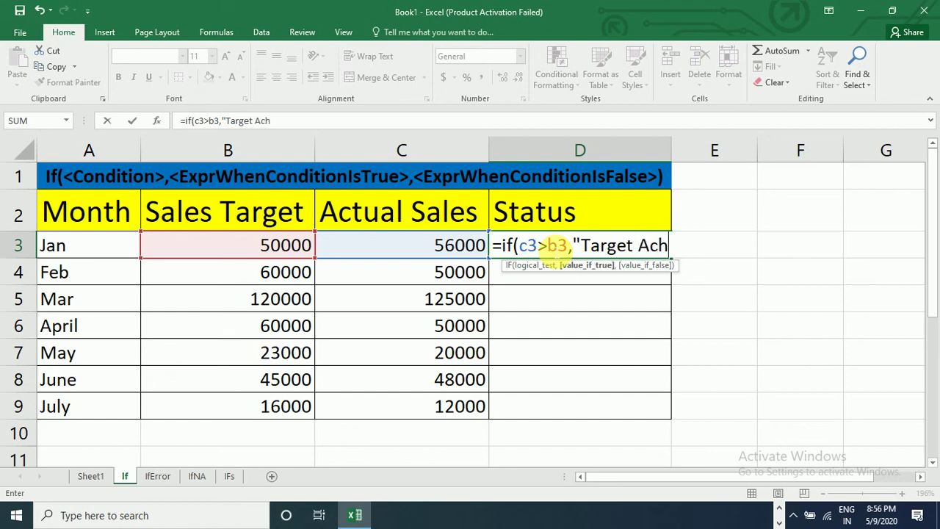
{"action": "type", "text": "ieved\""}
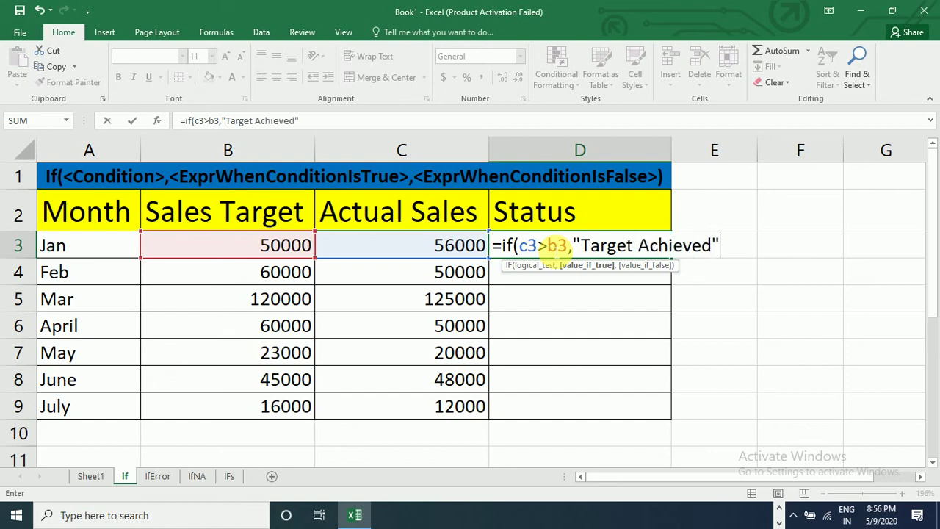
{"action": "type", "text": ",\""}
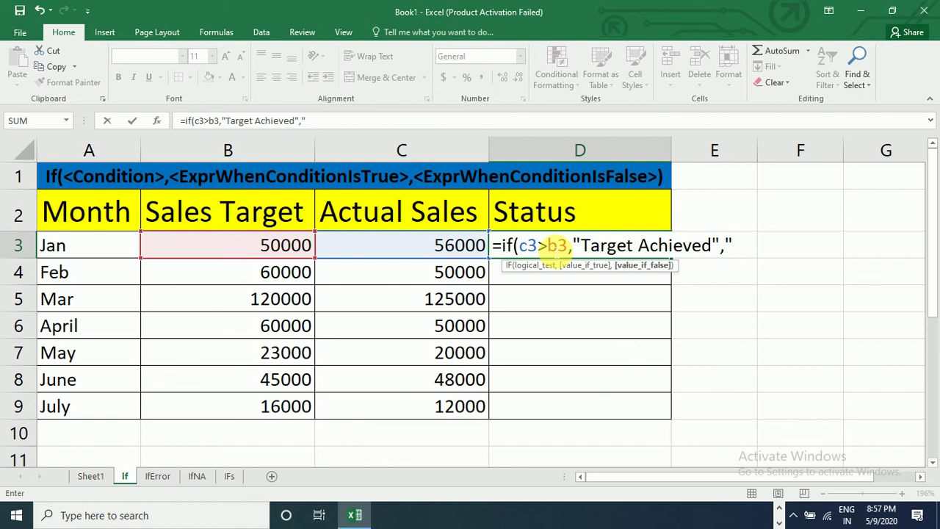
{"action": "type", "text": "Target N"}
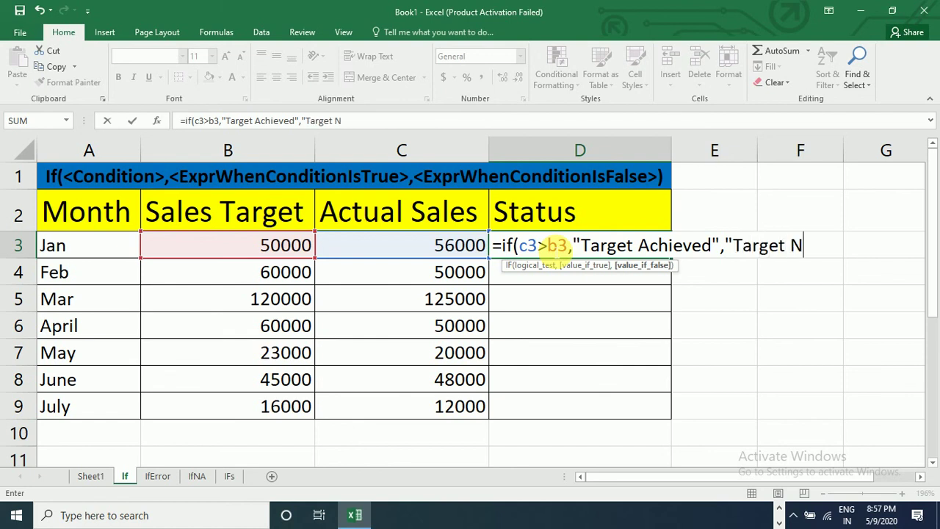
{"action": "type", "text": "ot Achie"}
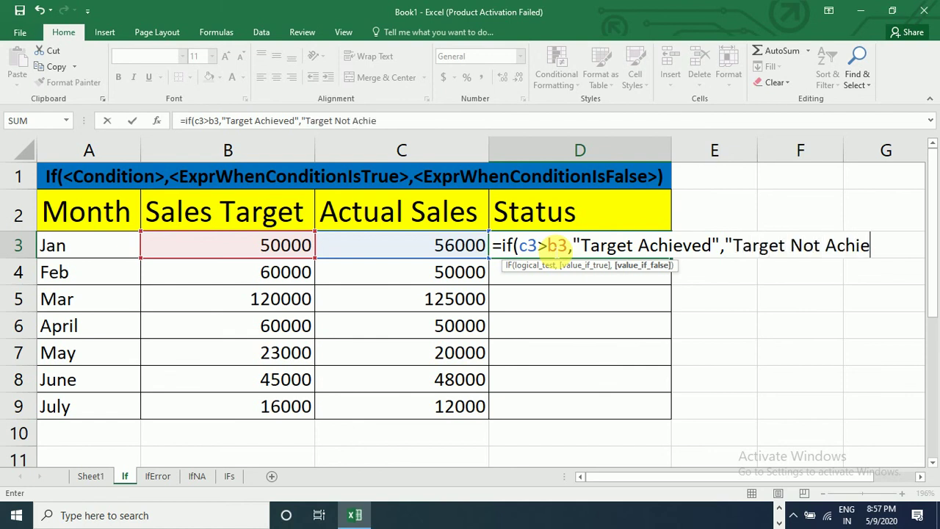
{"action": "type", "text": "ved\""}
{"action": "type", "text": ")"}
{"action": "key", "text": "Return"}
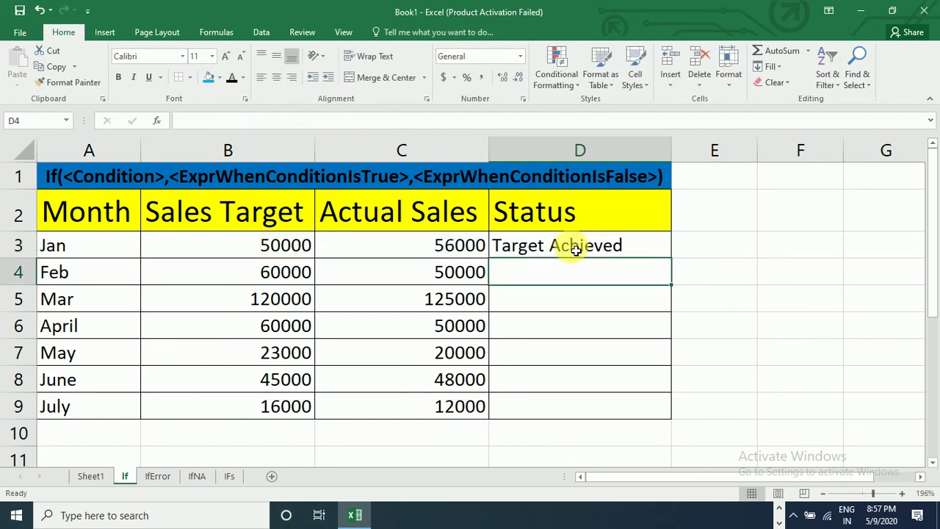
Copy D3's IF formula down through D9 to get each month's target status
{"action": "left_click", "coordinate": [647, 250]}
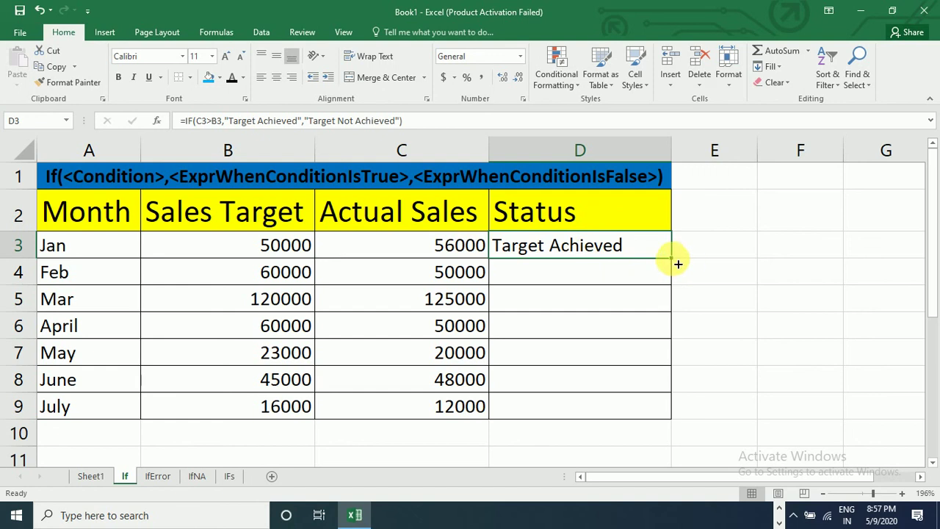
{"action": "double_click", "coordinate": [670, 257]}
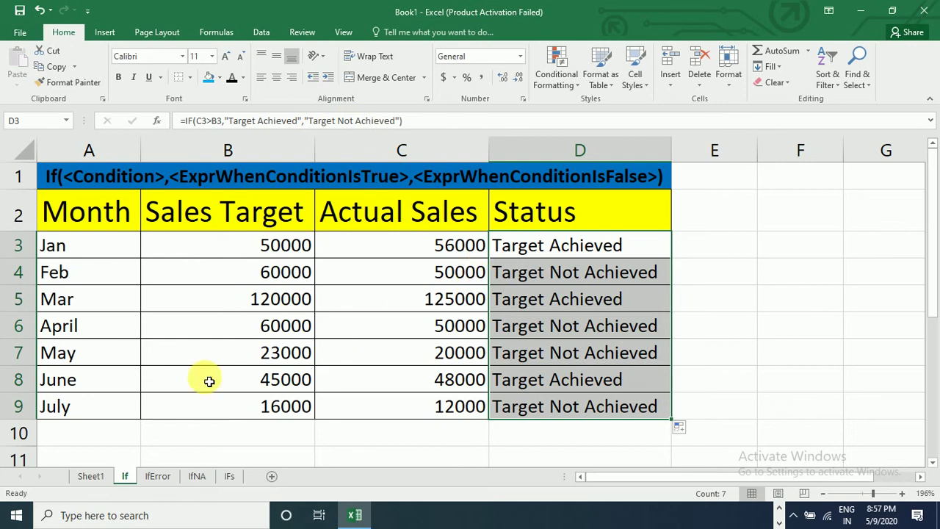
Check the if entry on Sheet1, then move to the IfError sheet and select D3
{"action": "left_click", "coordinate": [90, 476]}
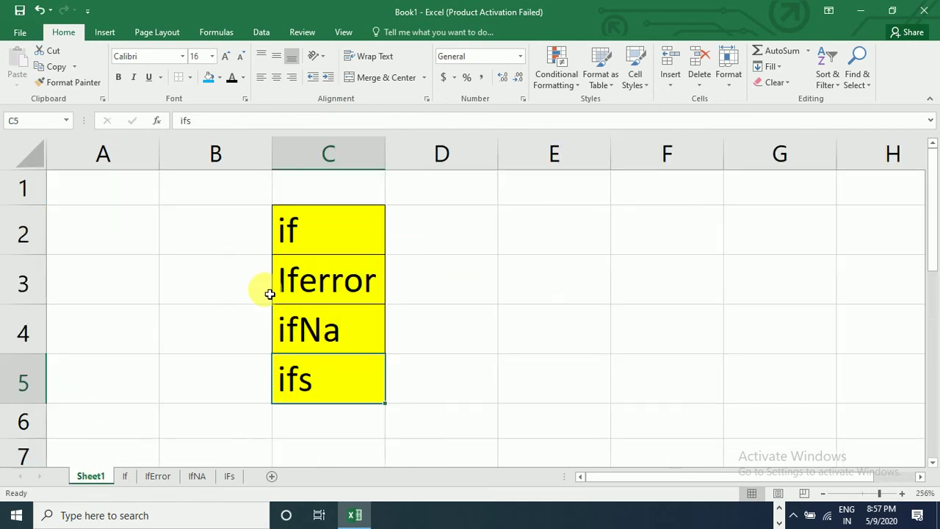
{"action": "left_click", "coordinate": [334, 233]}
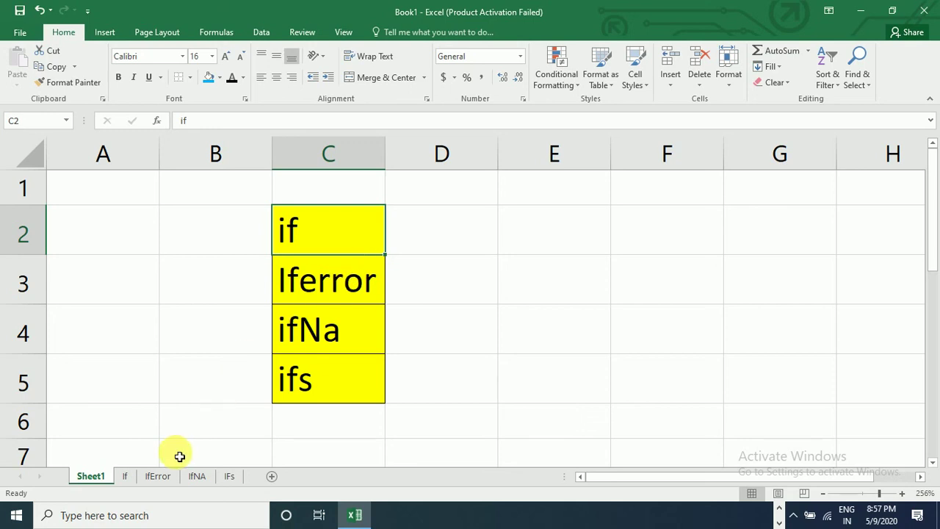
{"action": "left_click", "coordinate": [169, 477]}
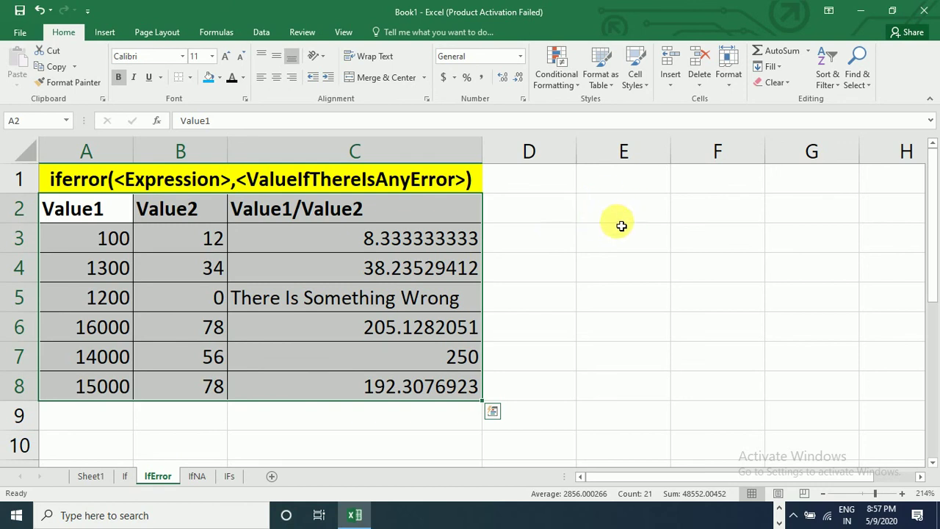
{"action": "left_click", "coordinate": [547, 242]}
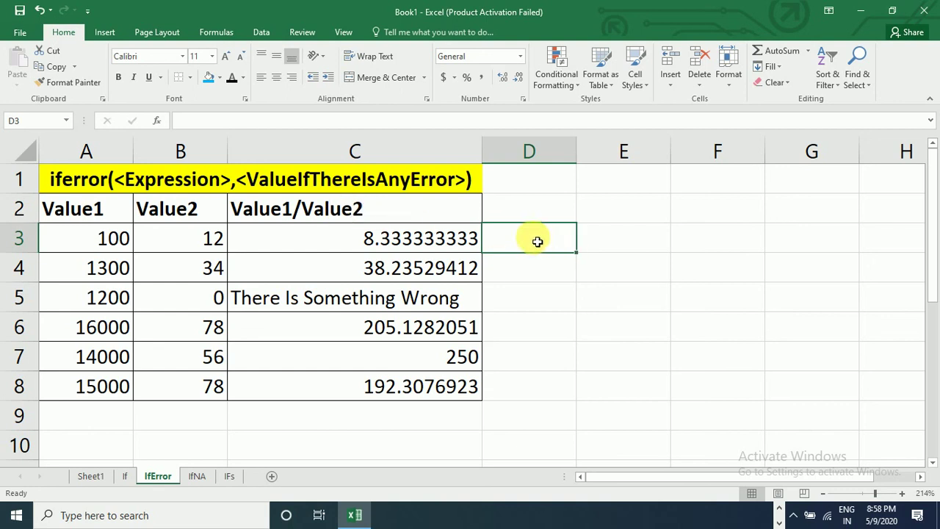
Enter =A3/B3 in D3 and fill it down to D8, noting the zero divisor in B5
{"action": "type", "text": "="}
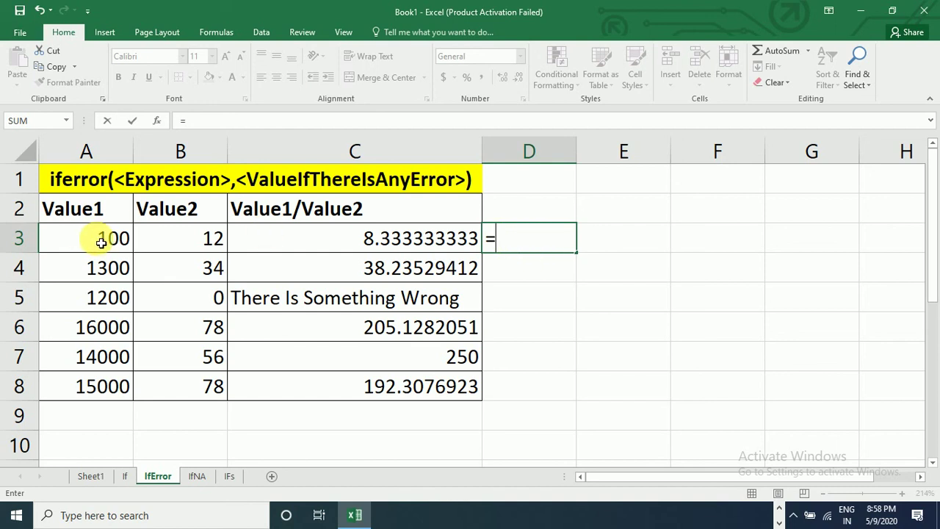
{"action": "type", "text": "a3"}
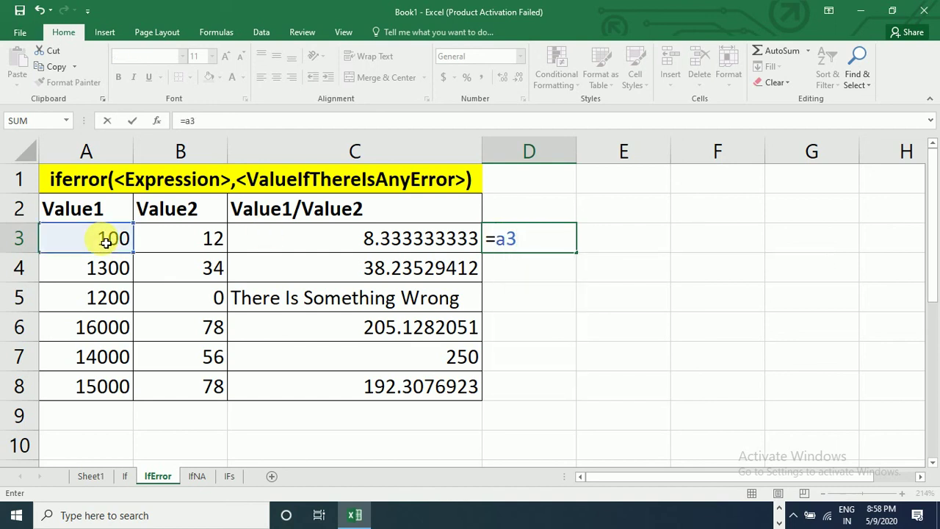
{"action": "type", "text": "/"}
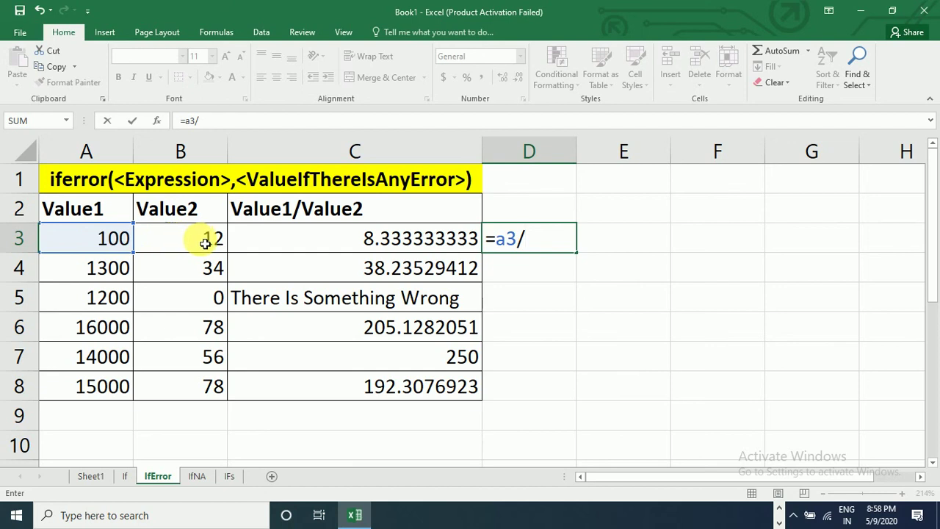
{"action": "type", "text": "b"}
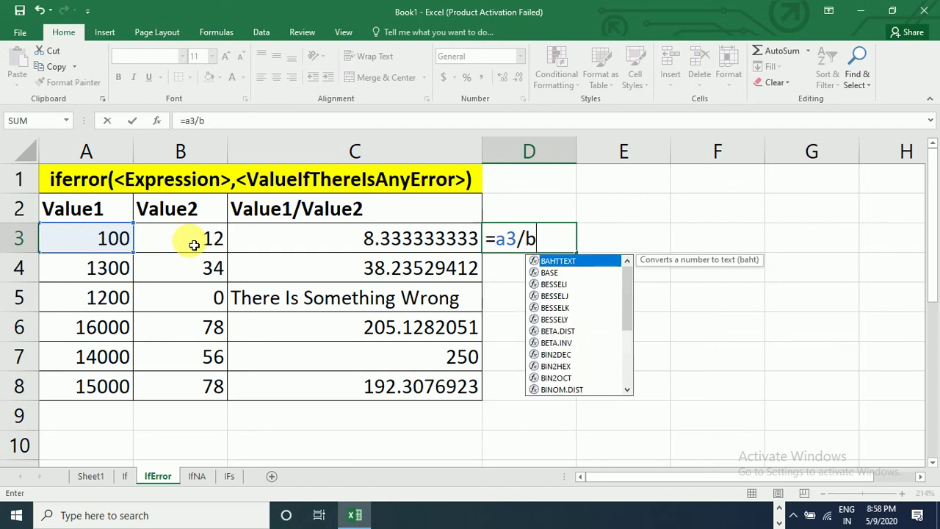
{"action": "type", "text": "3"}
{"action": "key", "text": "Return"}
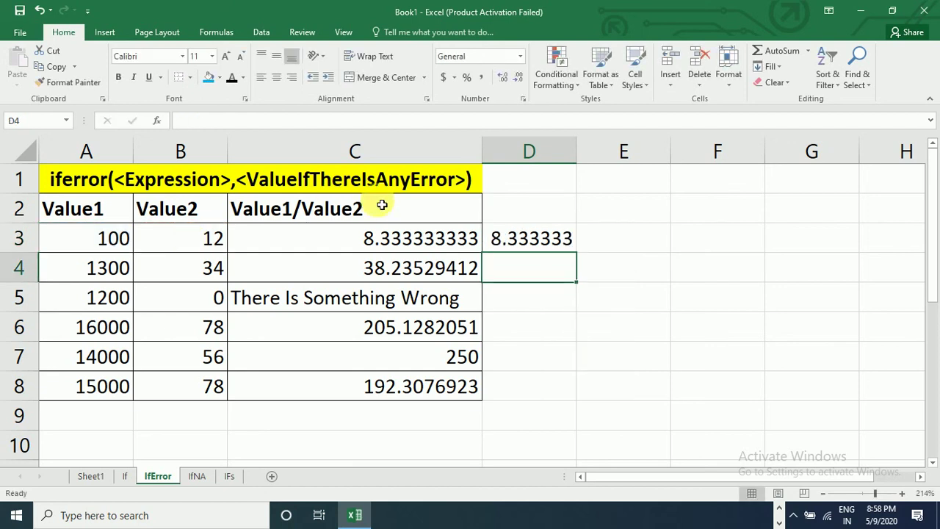
{"action": "left_click", "coordinate": [549, 238]}
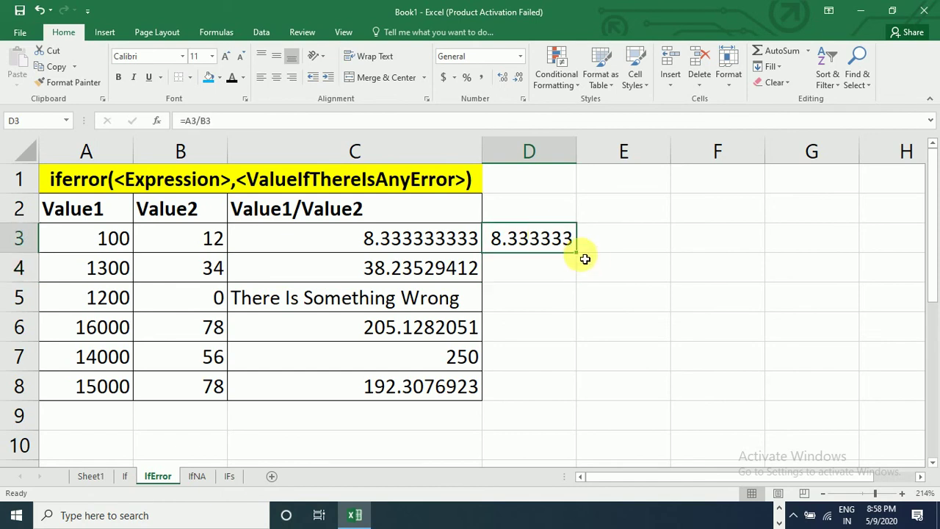
{"action": "left_click_drag", "start_coordinate": [576, 252], "coordinate": [574, 397]}
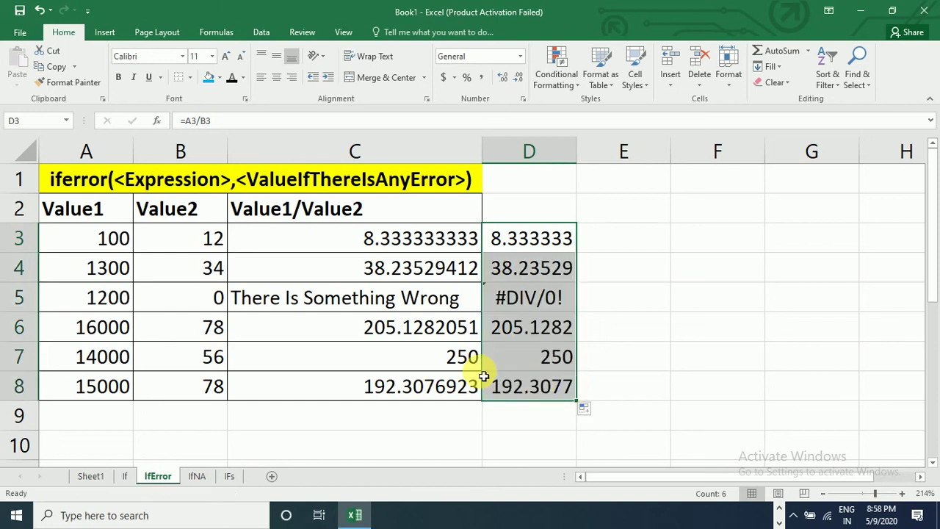
{"action": "left_click", "coordinate": [200, 300]}
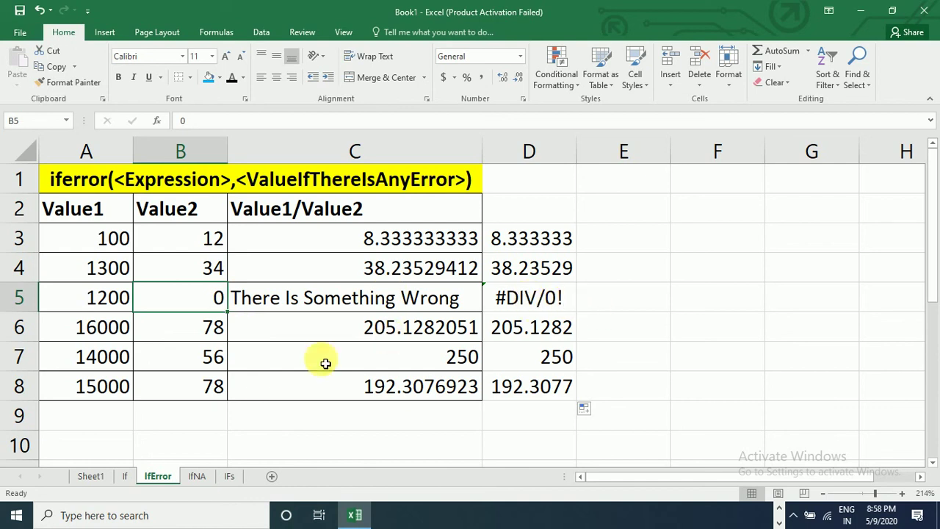
Set B7 to 0 and check the resulting #DIV/0! in D7
{"action": "left_click", "coordinate": [201, 357]}
{"action": "type", "text": "0"}
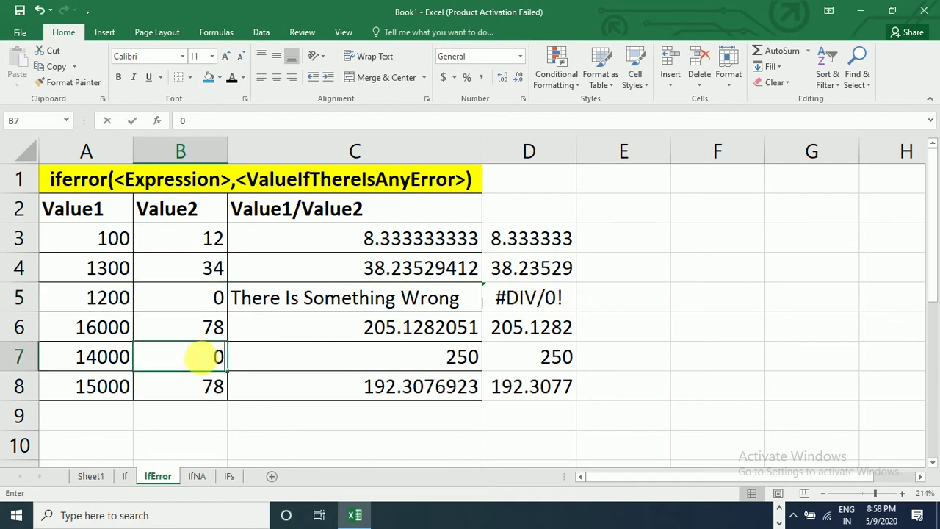
{"action": "key", "text": "Return"}
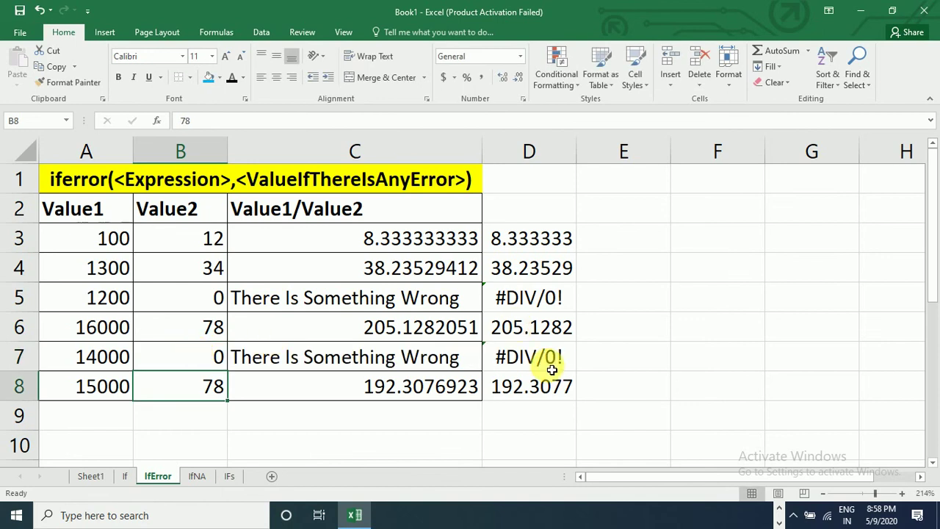
{"action": "left_click", "coordinate": [550, 360]}
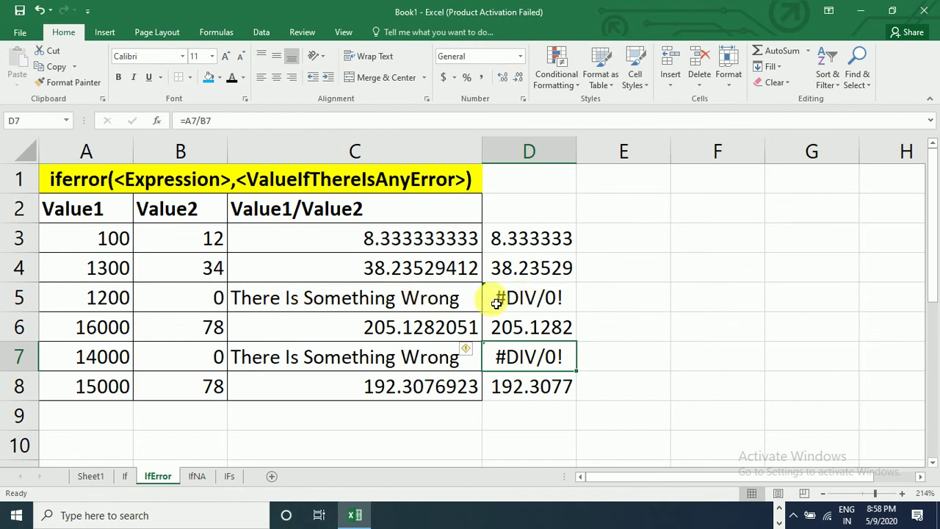
Clear the plain division results from D3:D8
{"action": "left_click", "coordinate": [539, 240]}
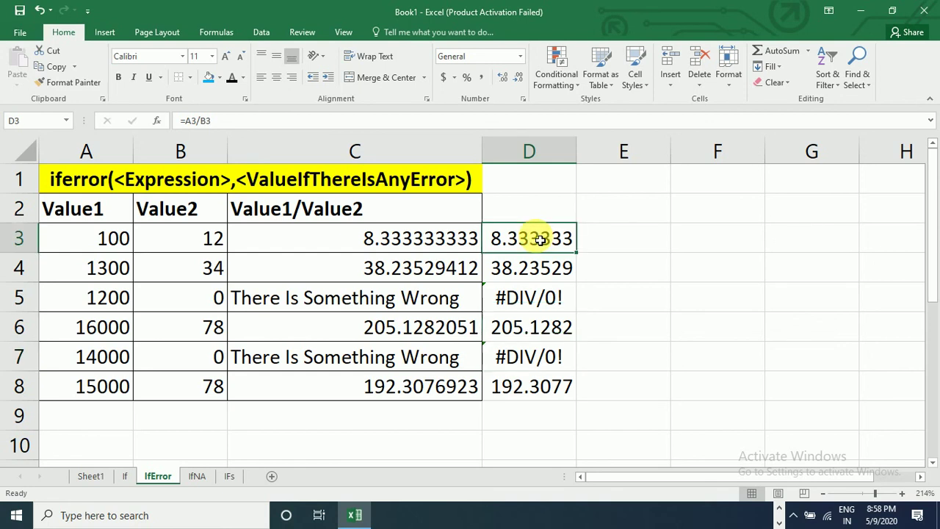
{"action": "key", "text": "shift+Down"}
{"action": "key", "text": "shift+Down"}
{"action": "key", "text": "shift+Down"}
{"action": "key", "text": "shift+Down"}
{"action": "key", "text": "shift+Down"}
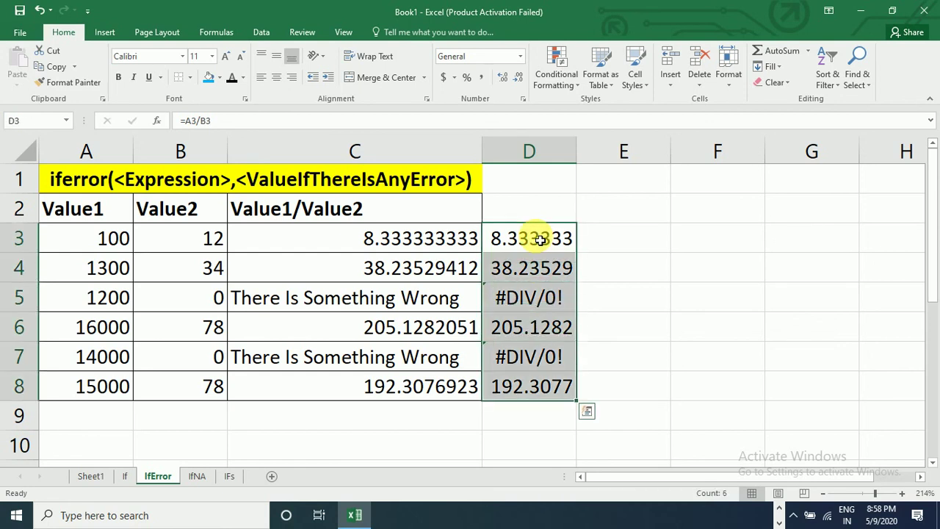
{"action": "key", "text": "Delete"}
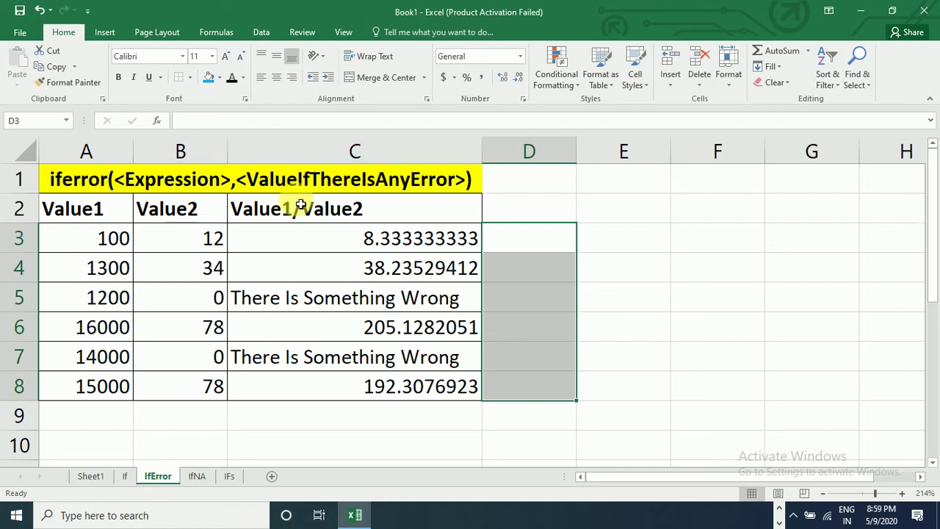
Clear the existing IFERROR results from column C
{"action": "left_click", "coordinate": [381, 248]}
{"action": "key", "text": "shift+Down"}
{"action": "key", "text": "shift+Down"}
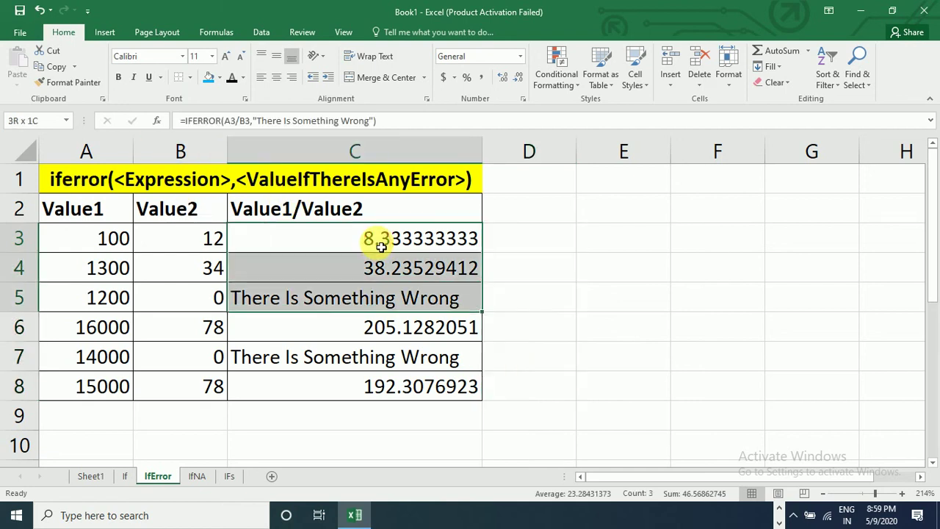
{"action": "key", "text": "shift+Down"}
{"action": "key", "text": "shift+Down"}
{"action": "key", "text": "shift+Down"}
{"action": "key", "text": "shift+Down"}
{"action": "key", "text": "Delete"}
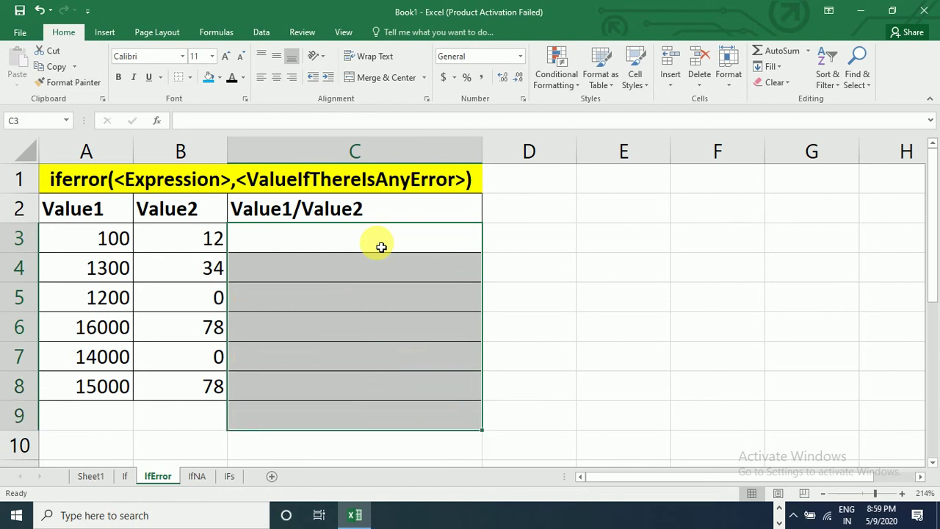
Enter =IFERROR(A3/B3,"There Is Something Wrong") in C3
{"action": "left_click", "coordinate": [381, 247]}
{"action": "type", "text": "="}
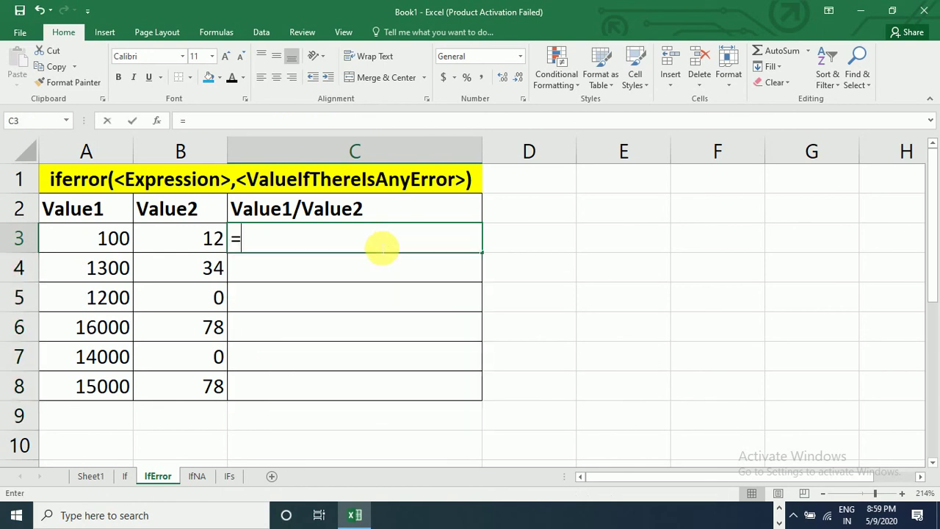
{"action": "type", "text": "ife"}
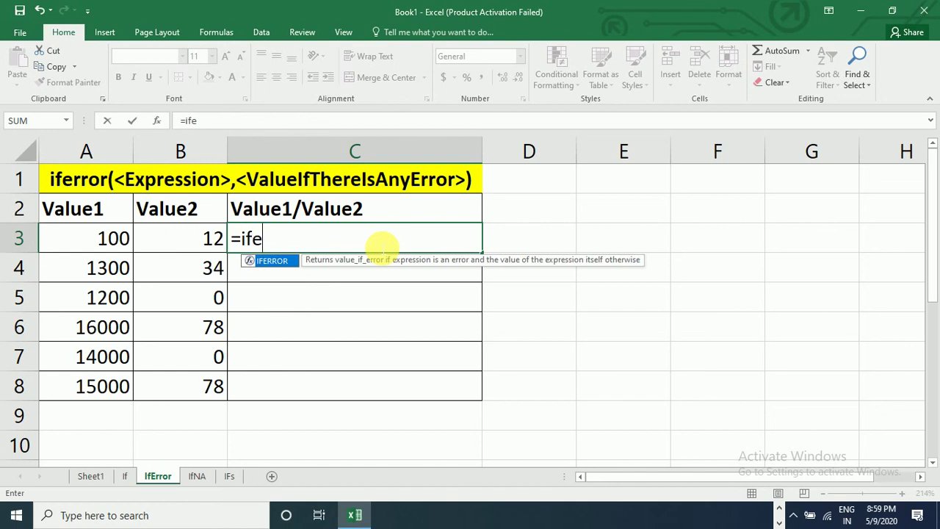
{"action": "type", "text": "ro"}
{"action": "key", "text": "BackSpace"}
{"action": "key", "text": "BackSpace"}
{"action": "type", "text": "ror("}
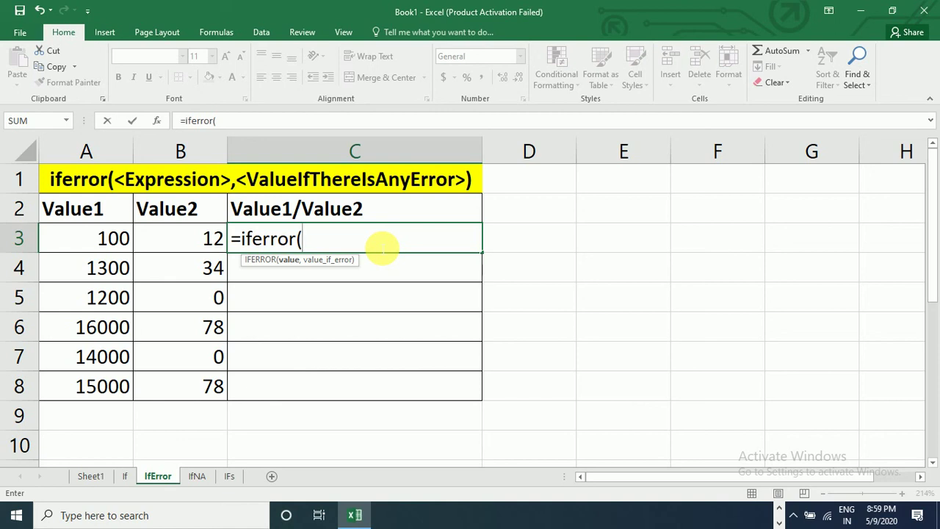
{"action": "type", "text": "a3/"}
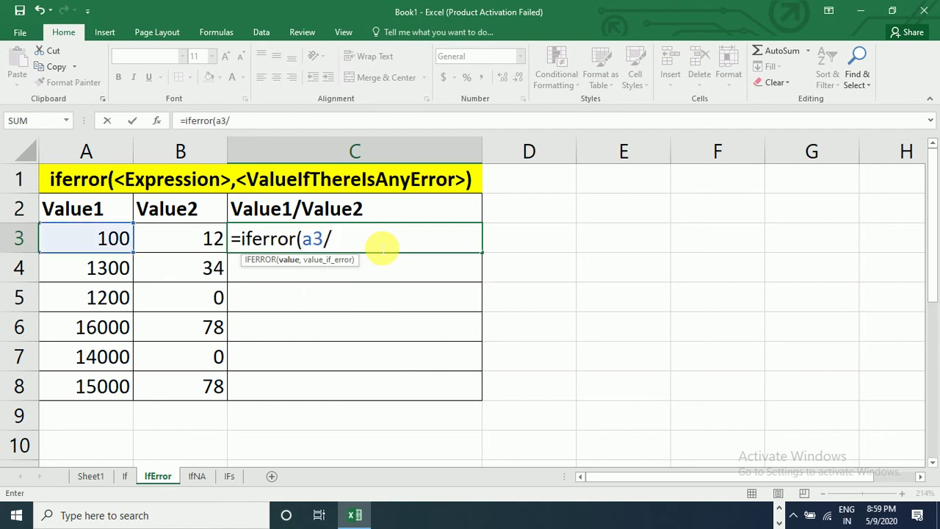
{"action": "type", "text": "b3,"}
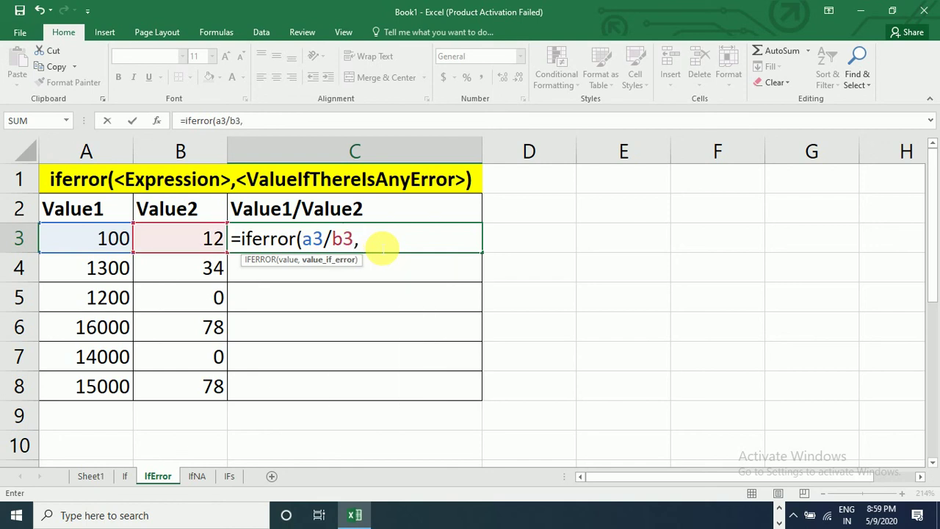
{"action": "type", "text": "\""}
{"action": "type", "text": "There "}
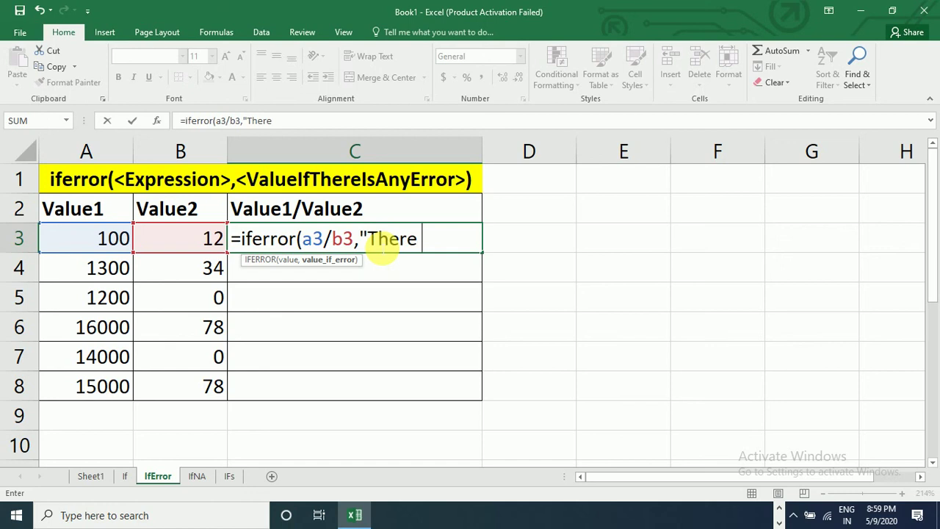
{"action": "type", "text": "Is Somethi"}
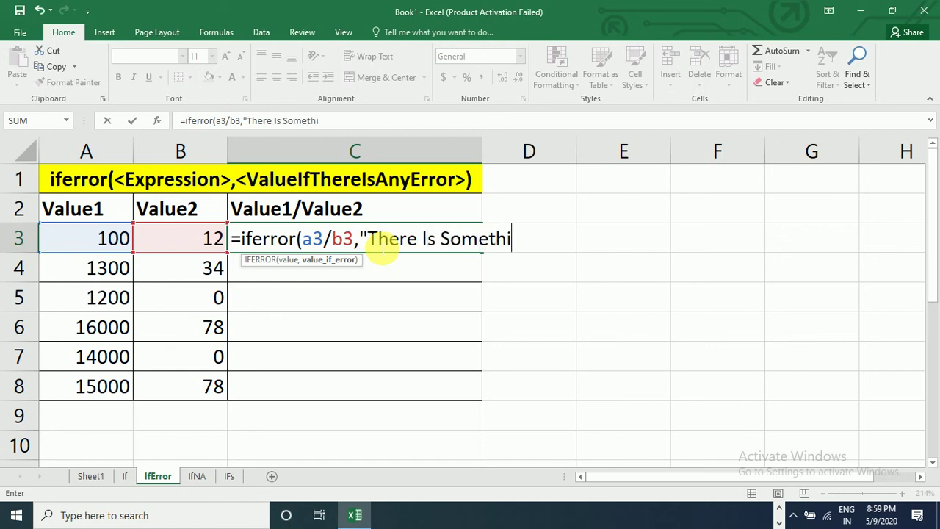
{"action": "type", "text": "ng Wrong"}
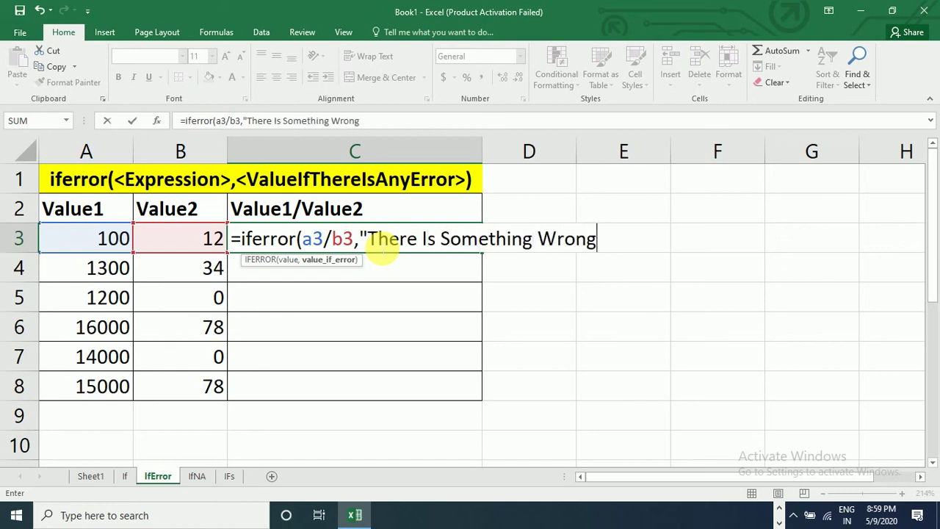
{"action": "type", "text": "\""}
{"action": "type", "text": ")"}
{"action": "key", "text": "Return"}
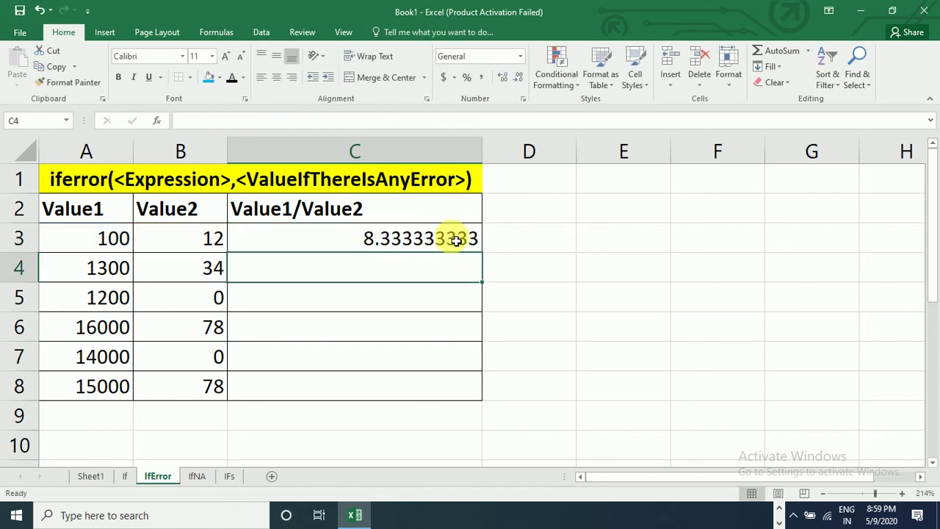
Fill the C3 IFERROR formula down through C8
{"action": "left_click", "coordinate": [456, 241]}
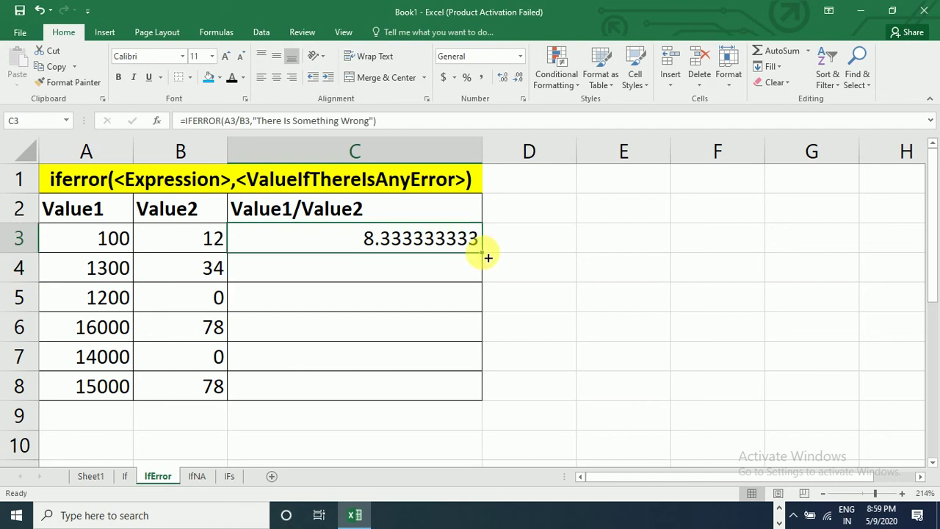
{"action": "left_click_drag", "start_coordinate": [488, 257], "coordinate": [472, 390]}
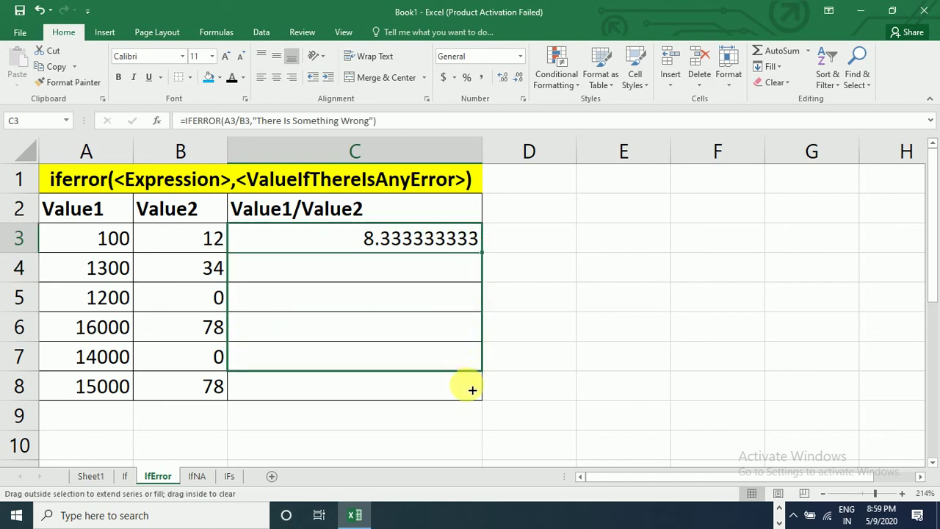
{"action": "left_click_drag", "start_coordinate": [473, 390], "coordinate": [471, 399]}
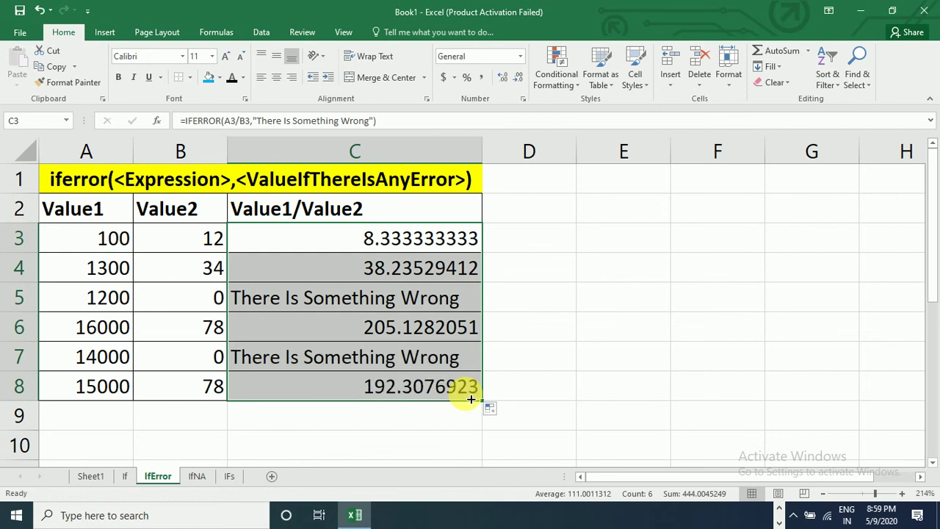
{"action": "left_click", "coordinate": [348, 300]}
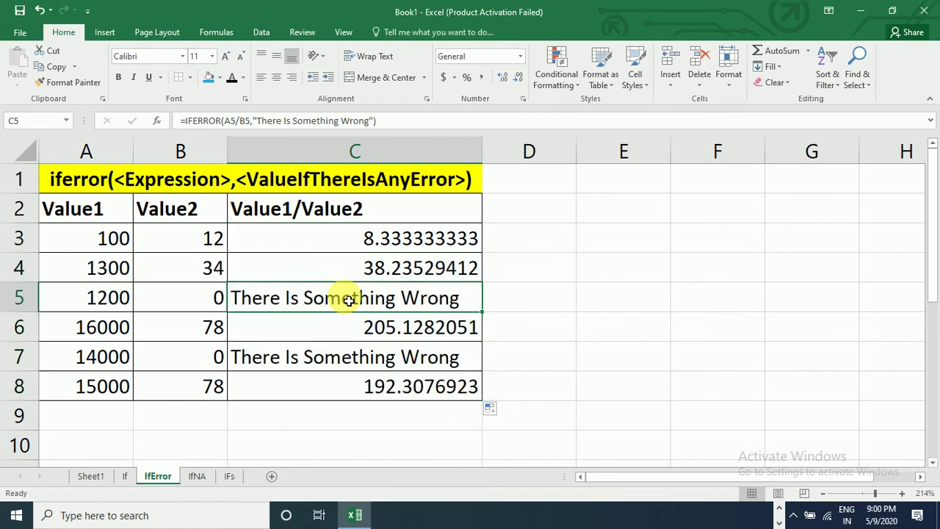
Change the divisors to 100 in B5, 18 in B7 and 0 in B4
{"action": "left_click", "coordinate": [207, 304]}
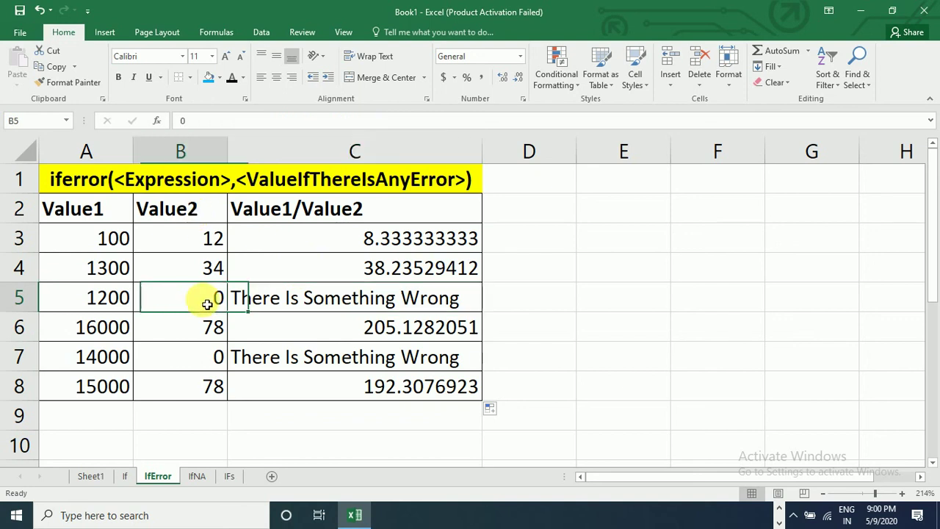
{"action": "type", "text": "10"}
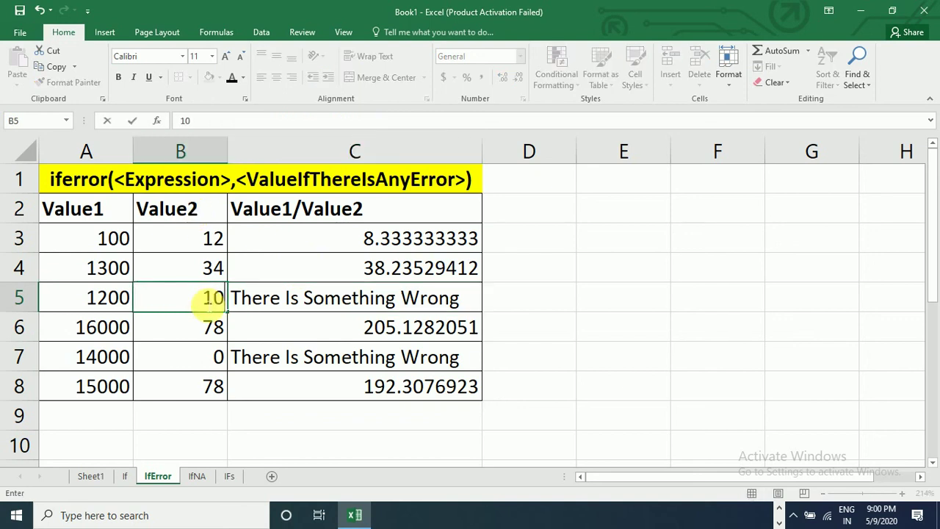
{"action": "type", "text": "0"}
{"action": "key", "text": "Return"}
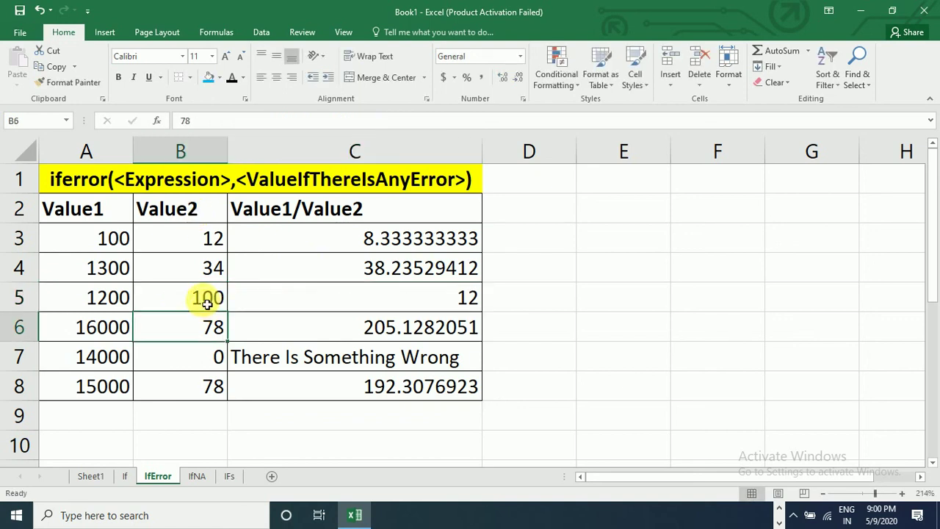
{"action": "key", "text": "Down"}
{"action": "key", "text": "Down"}
{"action": "key", "text": "Up"}
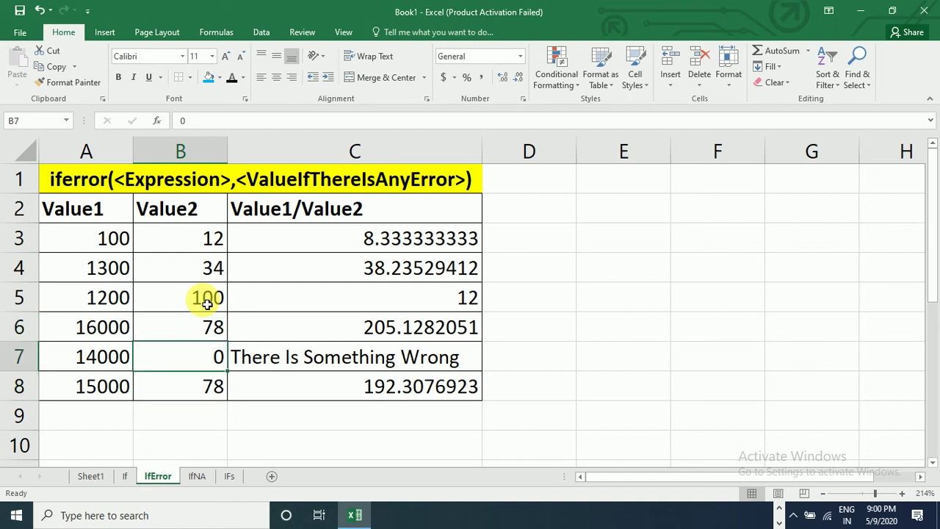
{"action": "type", "text": "18"}
{"action": "key", "text": "Return"}
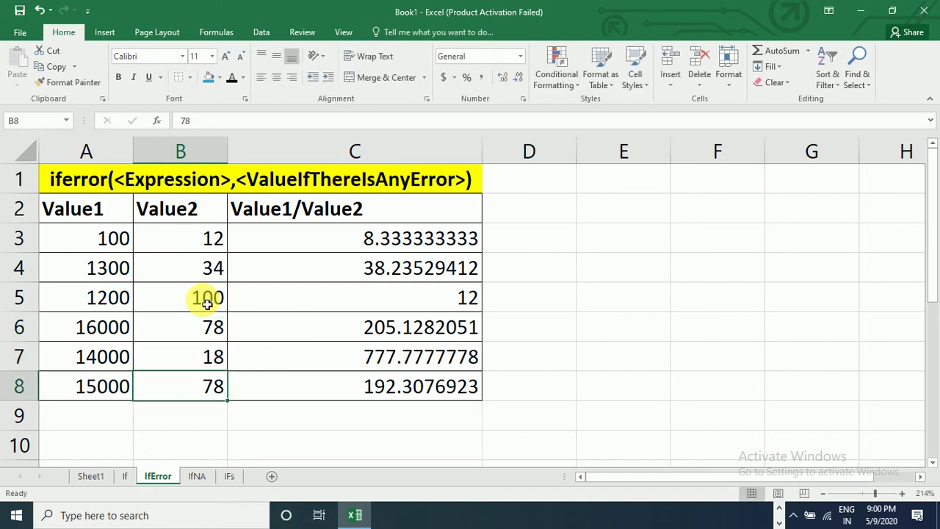
{"action": "left_click", "coordinate": [205, 277]}
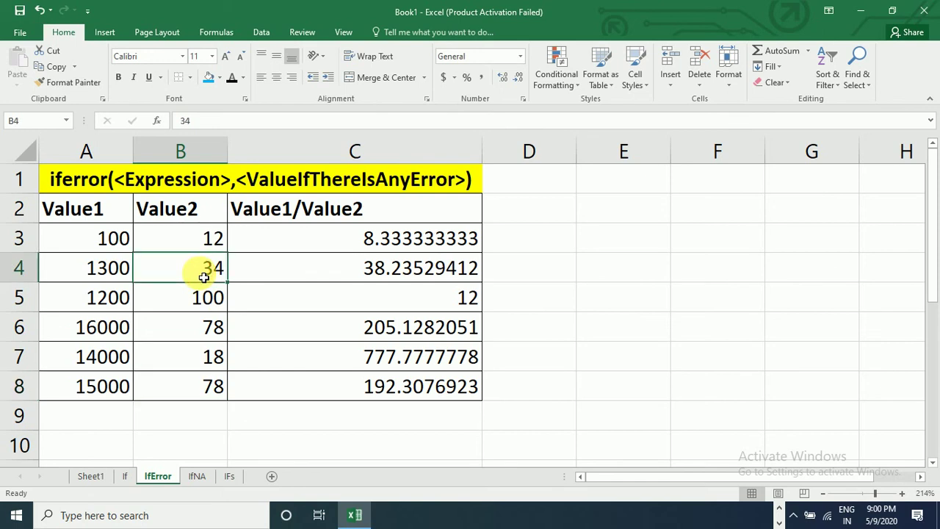
{"action": "type", "text": "0"}
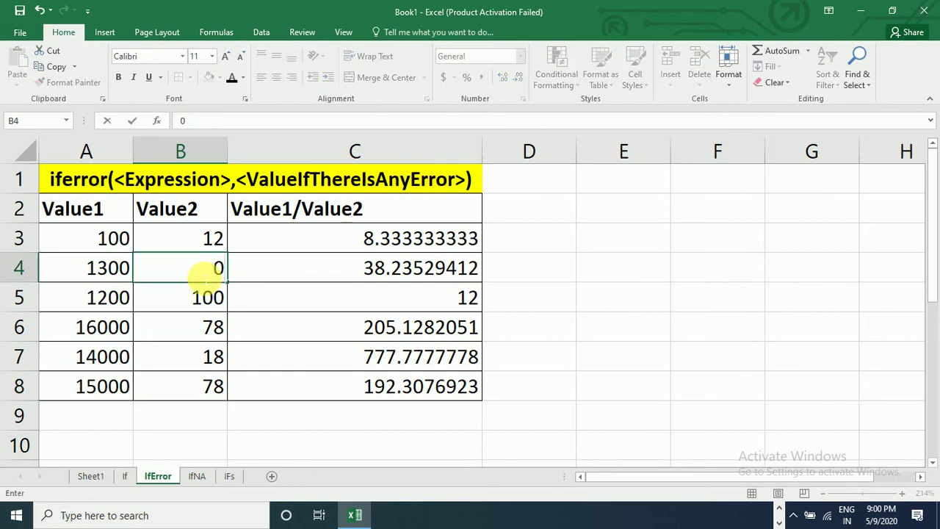
{"action": "key", "text": "Return"}
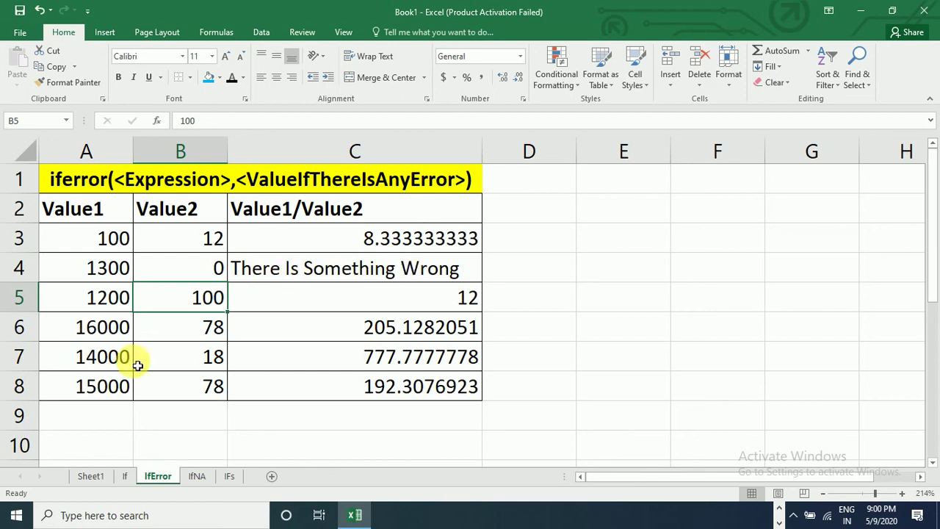
Look over the function list on Sheet1, then switch to the IfNA sheet
{"action": "left_click", "coordinate": [91, 478]}
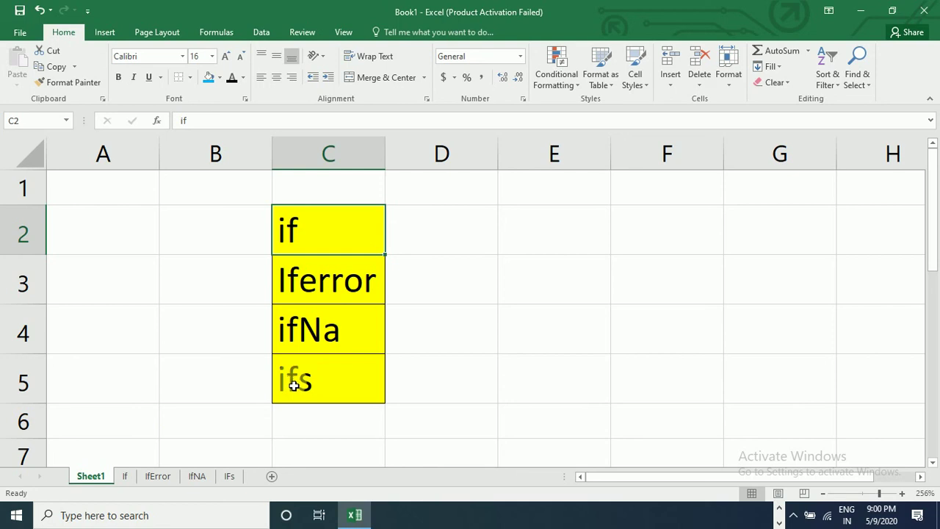
{"action": "left_click", "coordinate": [196, 477]}
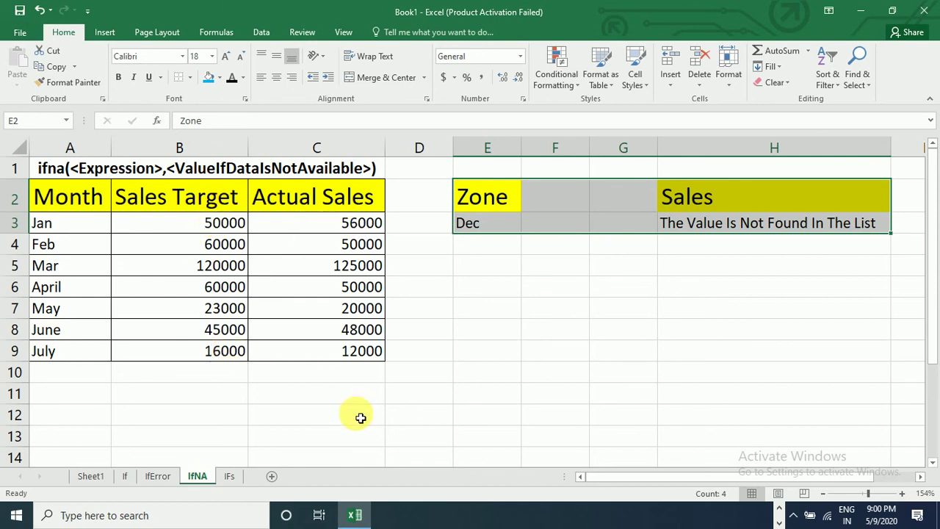
Rename the H2 header from Sales to Actual Sales
{"action": "left_click", "coordinate": [490, 224]}
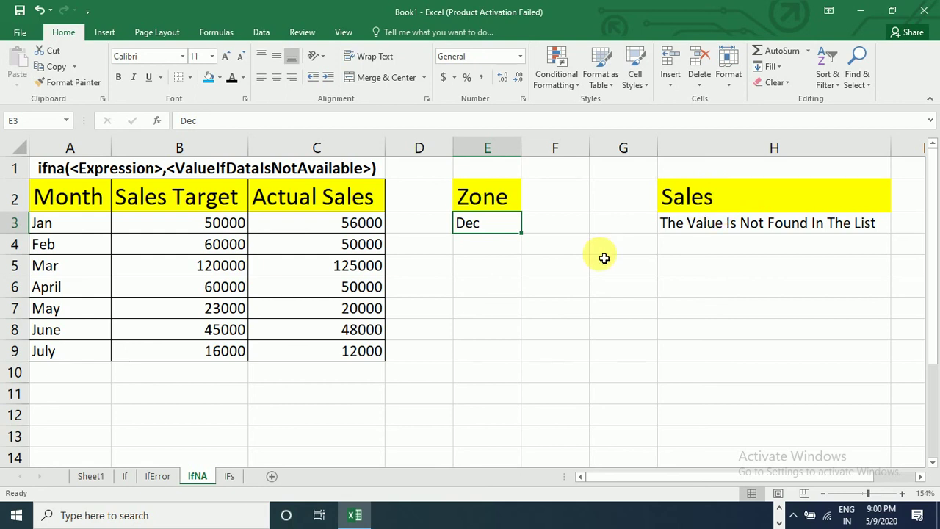
{"action": "left_click", "coordinate": [709, 200]}
{"action": "type", "text": "Ac"}
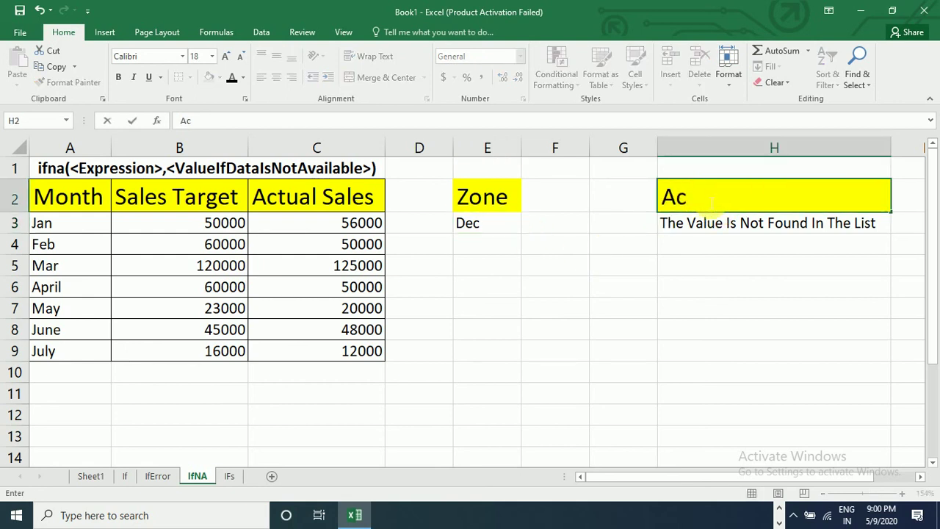
{"action": "type", "text": "tual Sales"}
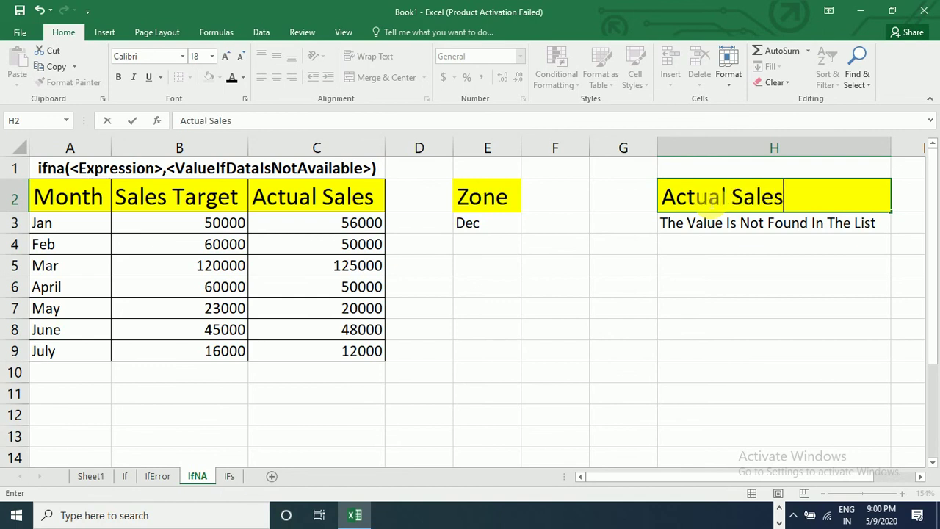
{"action": "key", "text": "Return"}
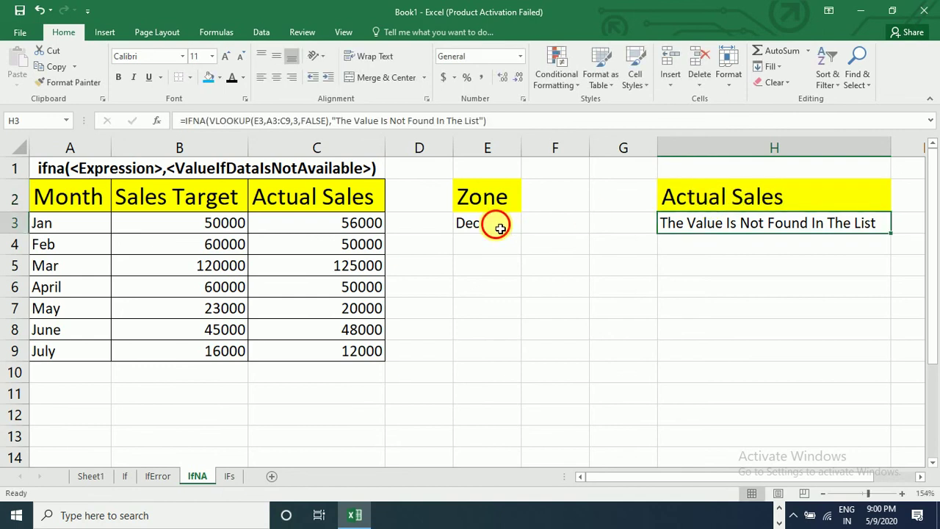
Try Jan, June and Dec as the Zone month in E3, watching H3's lookup result
{"action": "left_click", "coordinate": [500, 229]}
{"action": "type", "text": "Jan"}
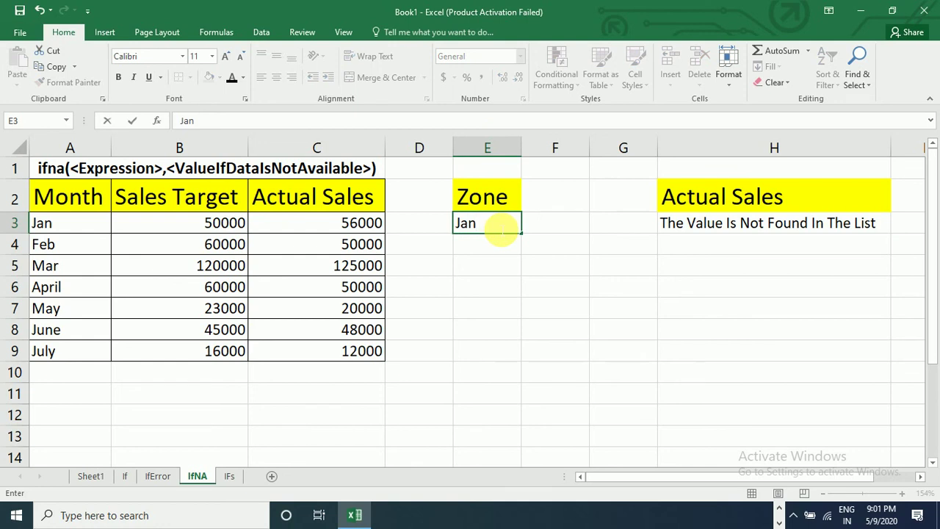
{"action": "key", "text": "Return"}
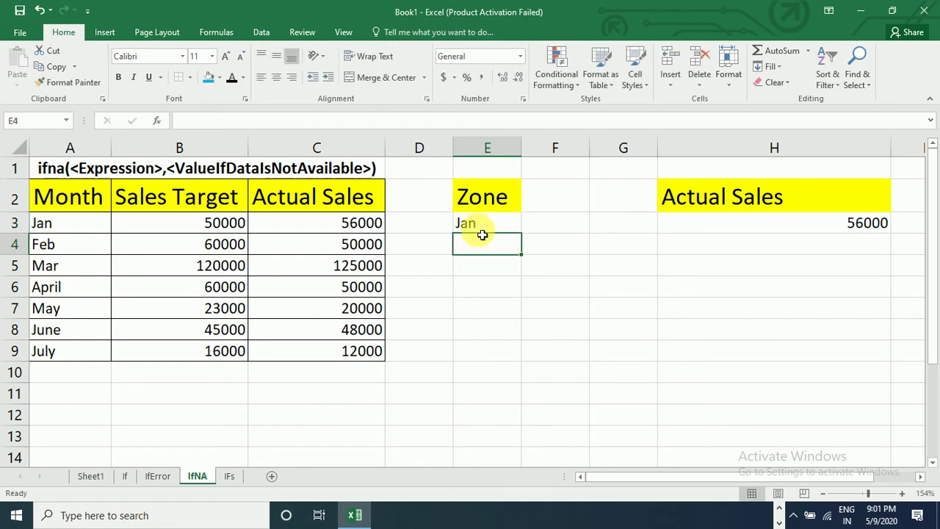
{"action": "left_click", "coordinate": [768, 230]}
{"action": "left_click", "coordinate": [505, 228]}
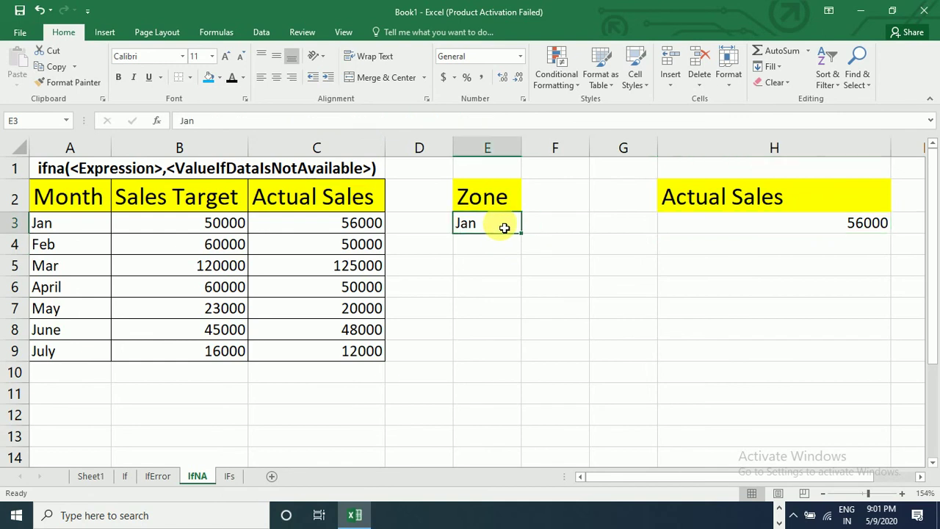
{"action": "type", "text": "June"}
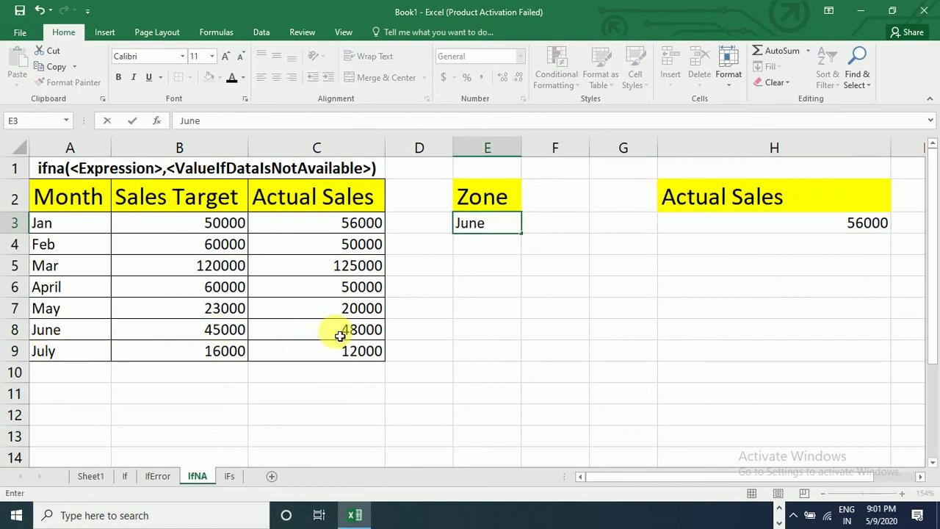
{"action": "key", "text": "Return"}
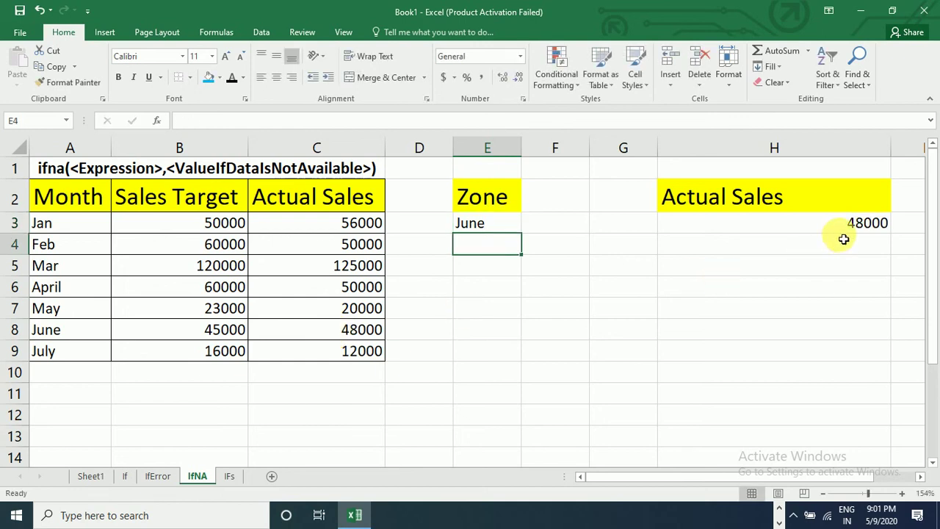
{"action": "left_click", "coordinate": [509, 231]}
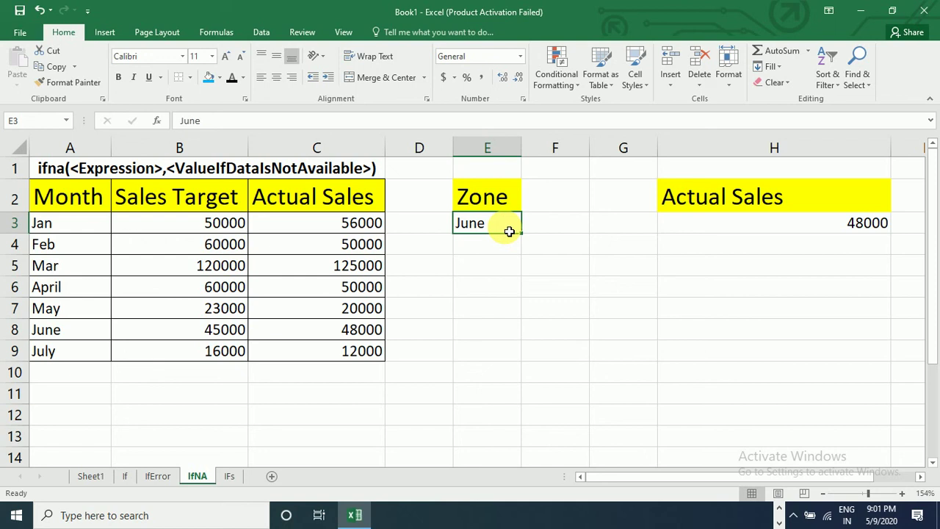
{"action": "type", "text": "Dec"}
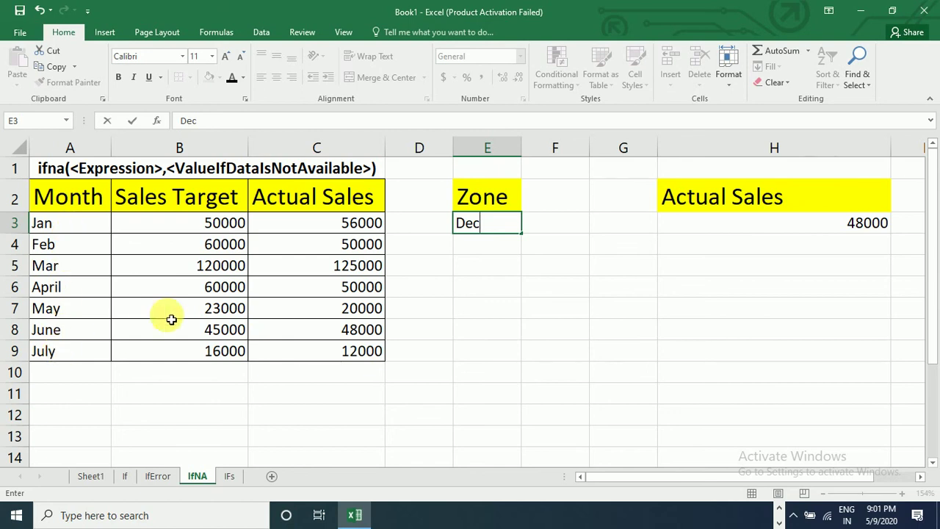
{"action": "key", "text": "Return"}
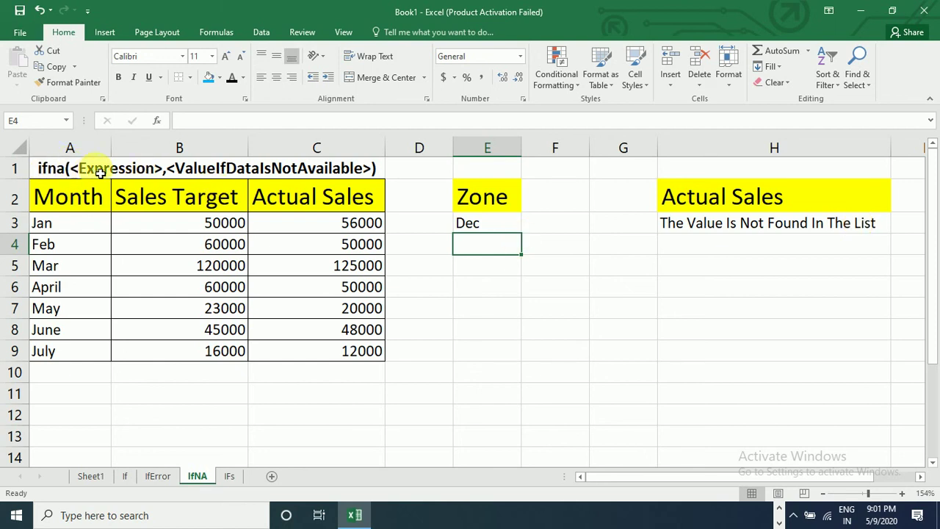
Erase H3's IFNA formula and start a new =vlookup( in its place
{"action": "left_click", "coordinate": [716, 231]}
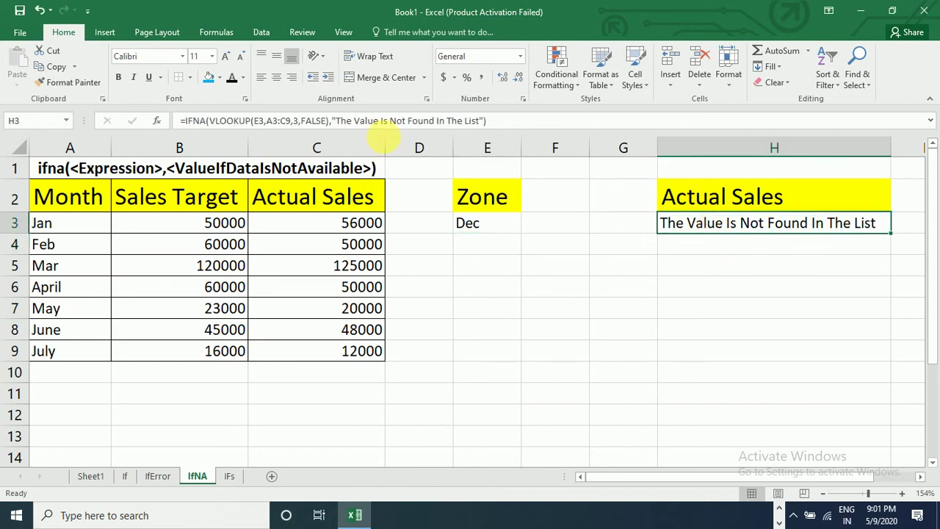
{"action": "left_click", "coordinate": [495, 123]}
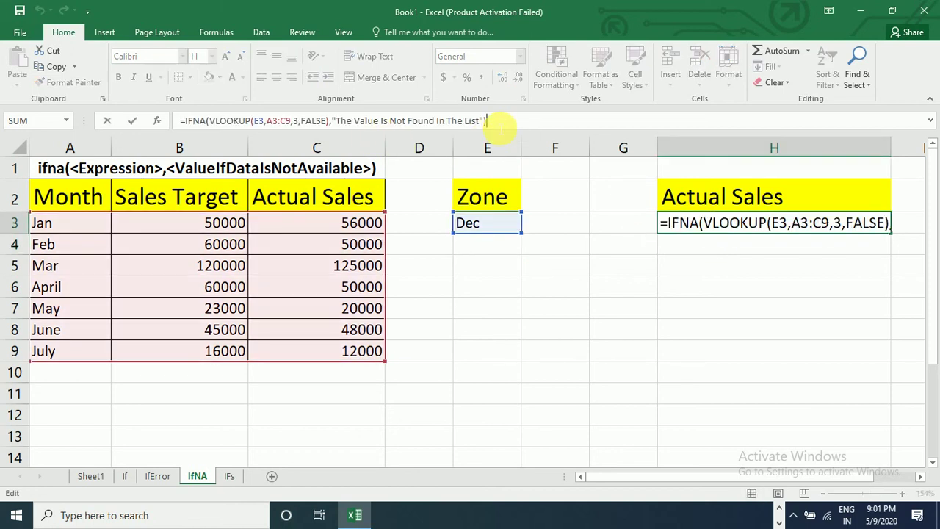
{"action": "key", "text": "BackSpace"}
{"action": "key", "text": "BackSpace"}
{"action": "key", "text": "BackSpace"}
{"action": "key", "text": "BackSpace"}
{"action": "key", "text": "BackSpace"}
{"action": "key", "text": "BackSpace"}
{"action": "key", "text": "BackSpace"}
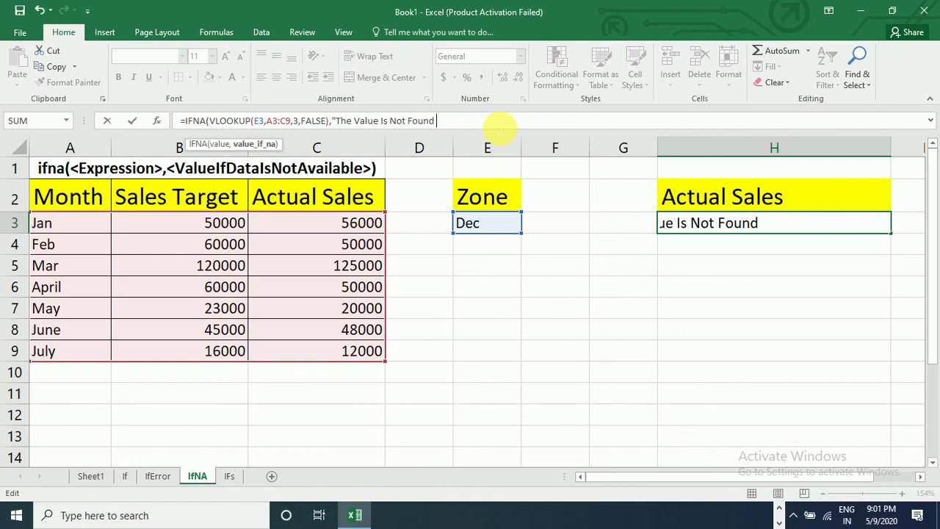
{"action": "key", "text": "BackSpace"}
{"action": "key", "text": "BackSpace"}
{"action": "key", "text": "BackSpace"}
{"action": "key", "text": "BackSpace"}
{"action": "key", "text": "BackSpace"}
{"action": "key", "text": "BackSpace"}
{"action": "key", "text": "BackSpace"}
{"action": "key", "text": "BackSpace"}
{"action": "key", "text": "BackSpace"}
{"action": "key", "text": "BackSpace"}
{"action": "key", "text": "BackSpace"}
{"action": "key", "text": "BackSpace"}
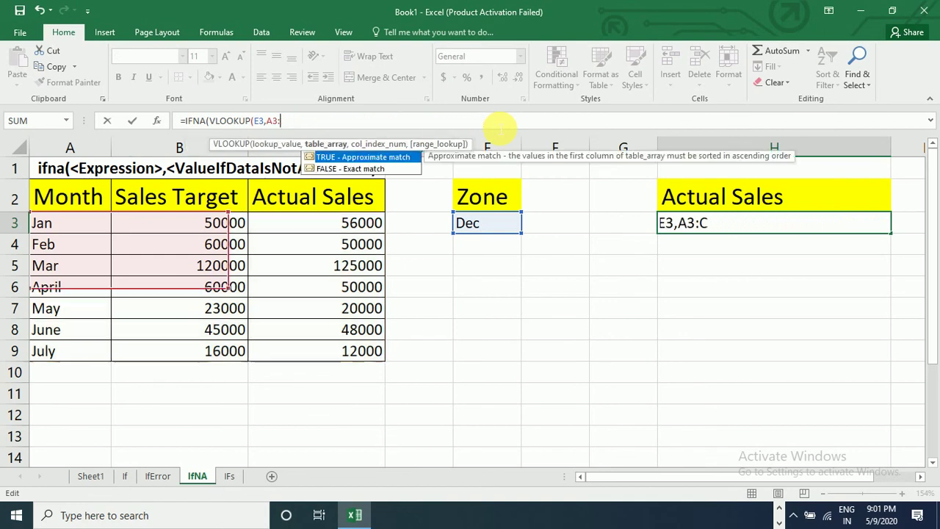
{"action": "key", "text": "BackSpace"}
{"action": "key", "text": "BackSpace"}
{"action": "key", "text": "BackSpace"}
{"action": "key", "text": "BackSpace"}
{"action": "key", "text": "BackSpace"}
{"action": "key", "text": "BackSpace"}
{"action": "key", "text": "BackSpace"}
{"action": "key", "text": "BackSpace"}
{"action": "key", "text": "BackSpace"}
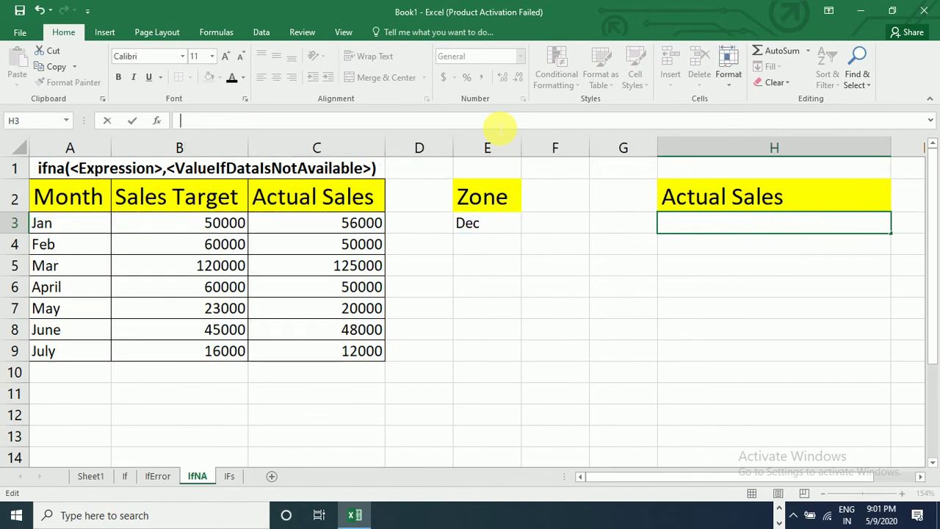
{"action": "type", "text": "="}
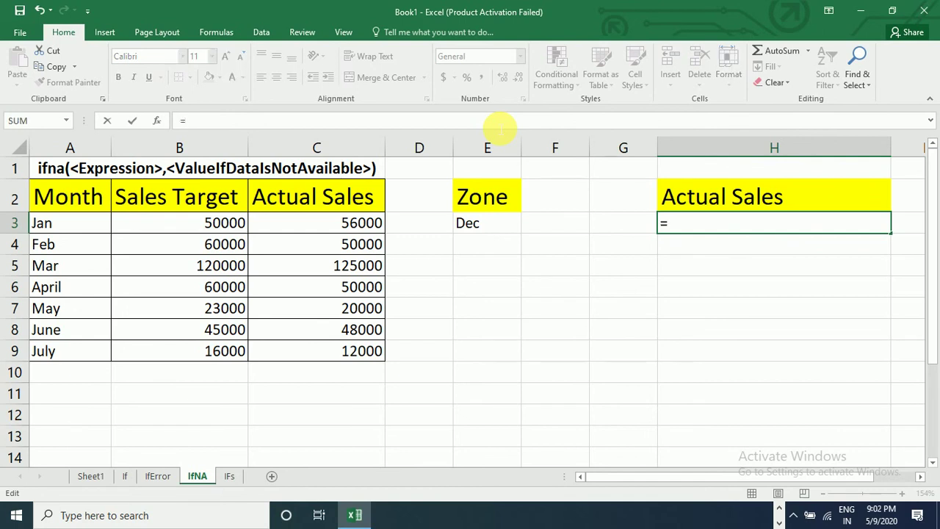
{"action": "type", "text": "vllok"}
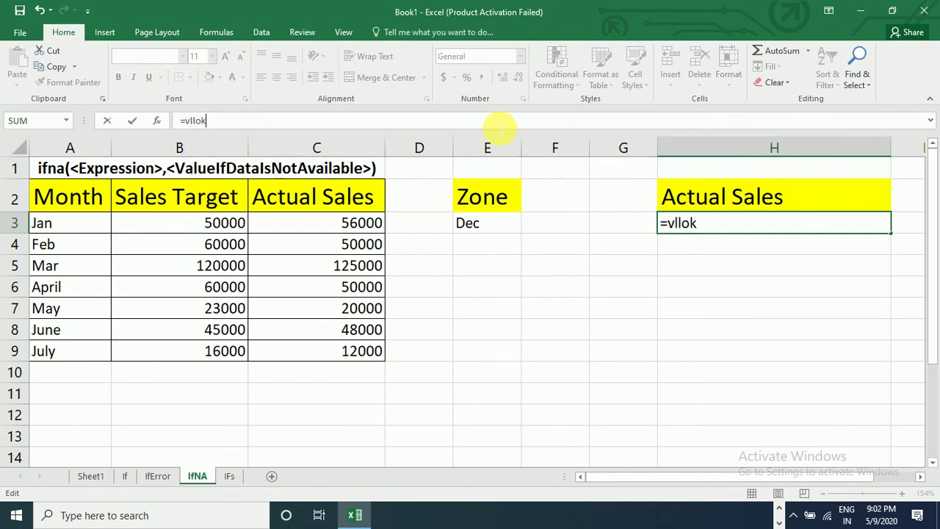
{"action": "key", "text": "BackSpace"}
{"action": "key", "text": "BackSpace"}
{"action": "key", "text": "BackSpace"}
{"action": "type", "text": "ook"}
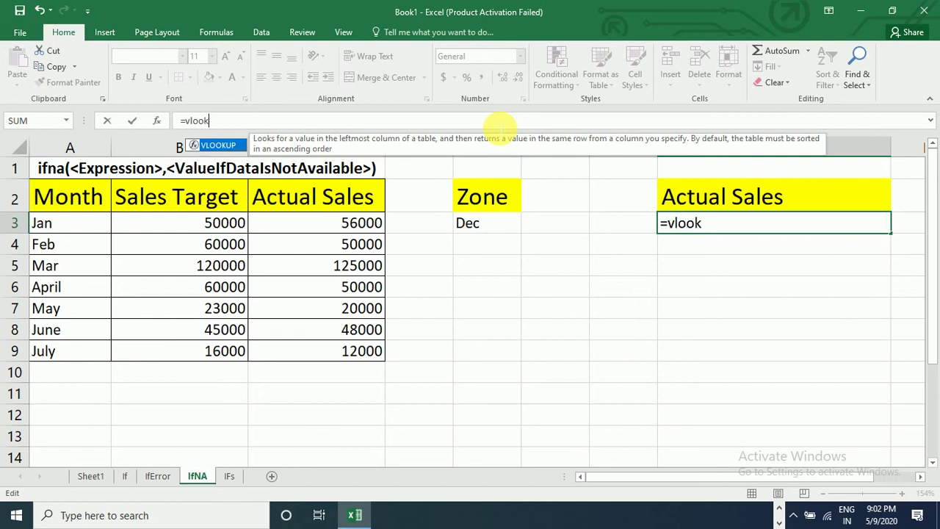
{"action": "type", "text": "up"}
{"action": "type", "text": "("}
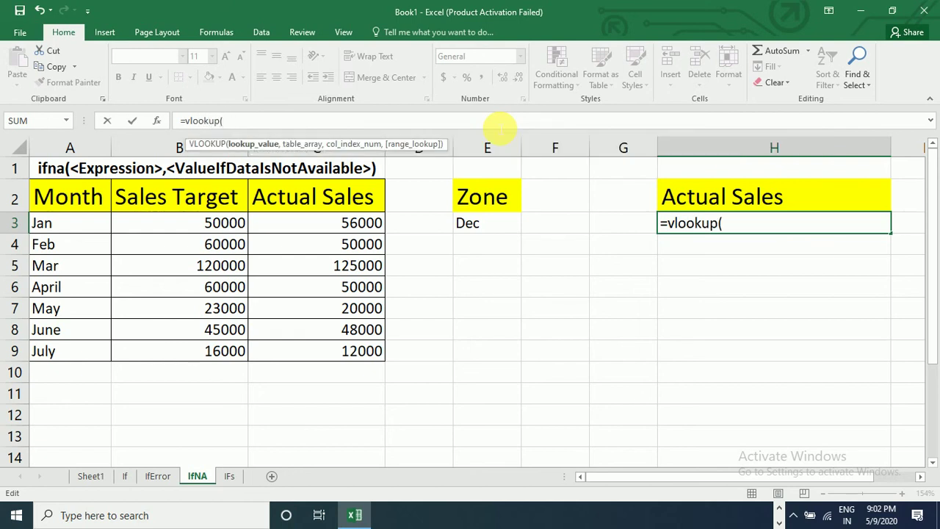
Finish H3's VLOOKUP with lookup value E3, table A3:C9, column 3 and FALSE
{"action": "left_click", "coordinate": [500, 228]}
{"action": "type", "text": ","}
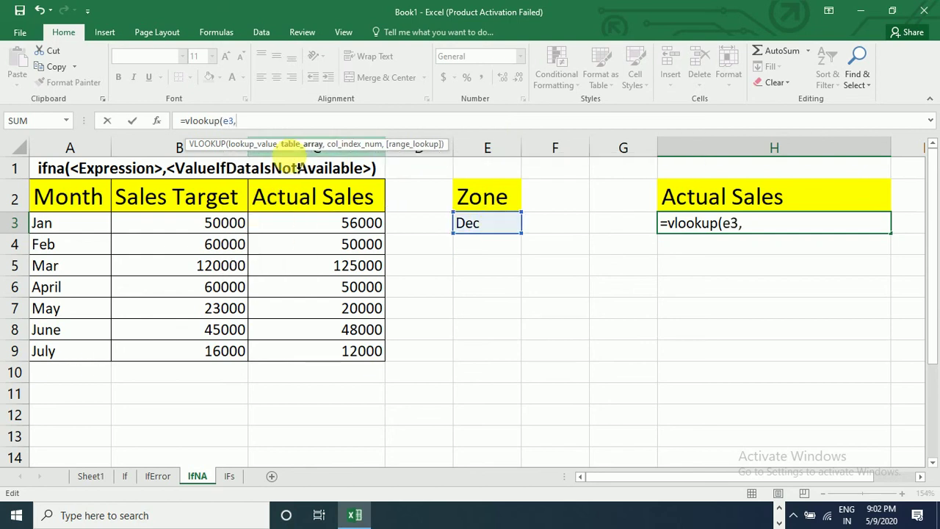
{"action": "left_click", "coordinate": [77, 225]}
{"action": "left_click_drag", "start_coordinate": [118, 247], "coordinate": [298, 332]}
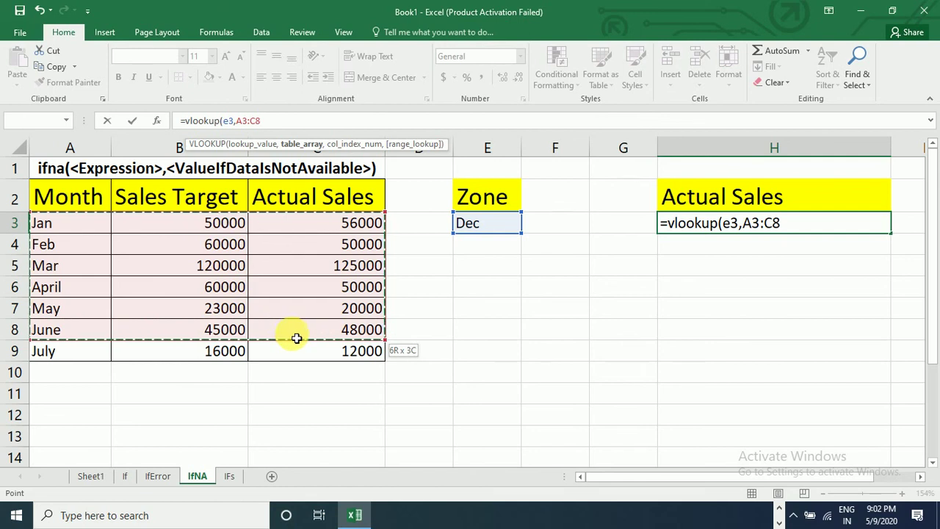
{"action": "left_click_drag", "start_coordinate": [297, 332], "coordinate": [293, 351]}
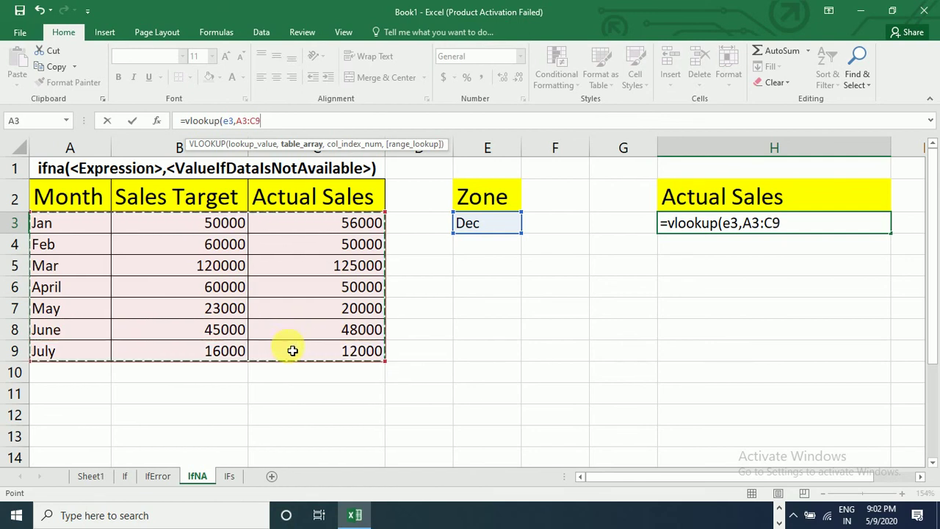
{"action": "type", "text": ","}
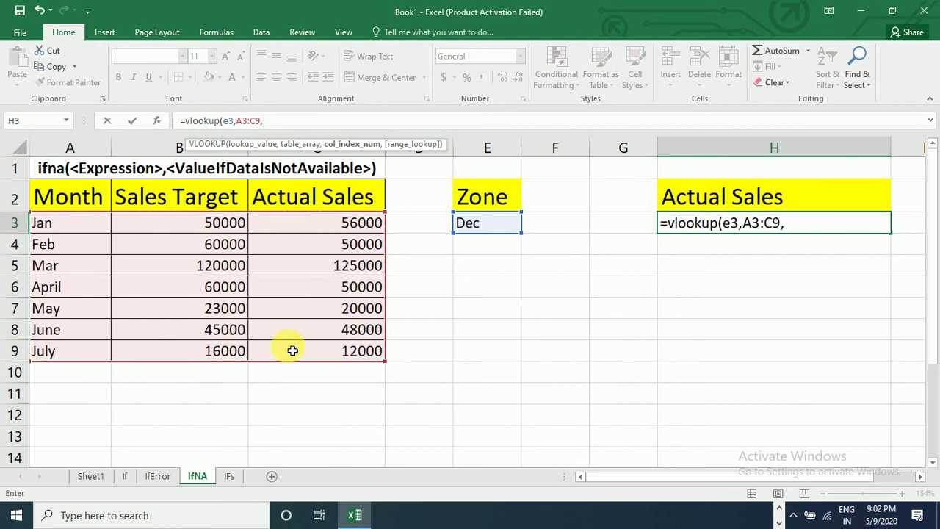
{"action": "type", "text": "3,fa"}
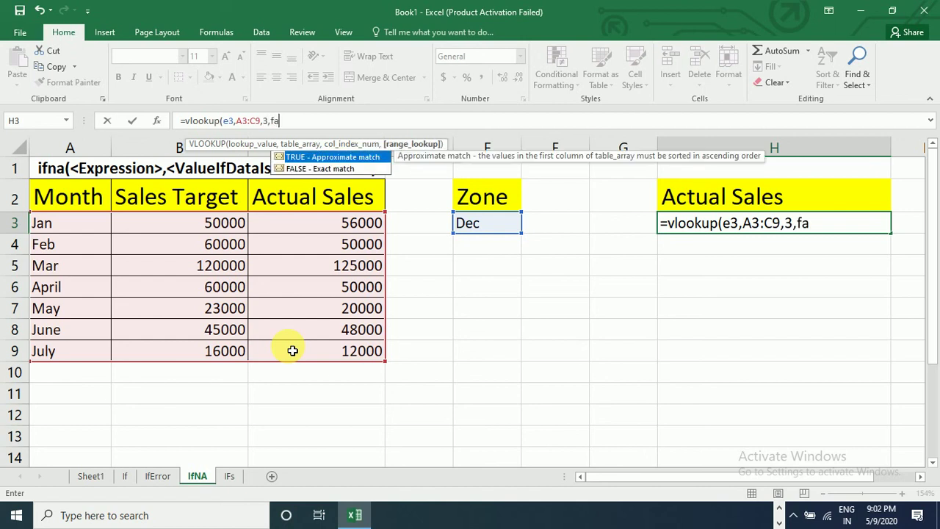
{"action": "type", "text": "lse)"}
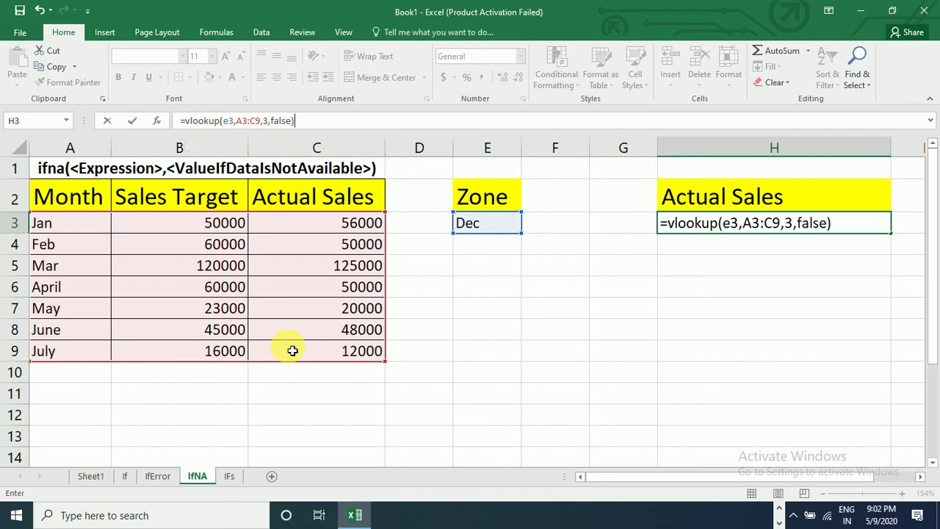
{"action": "key", "text": "Return"}
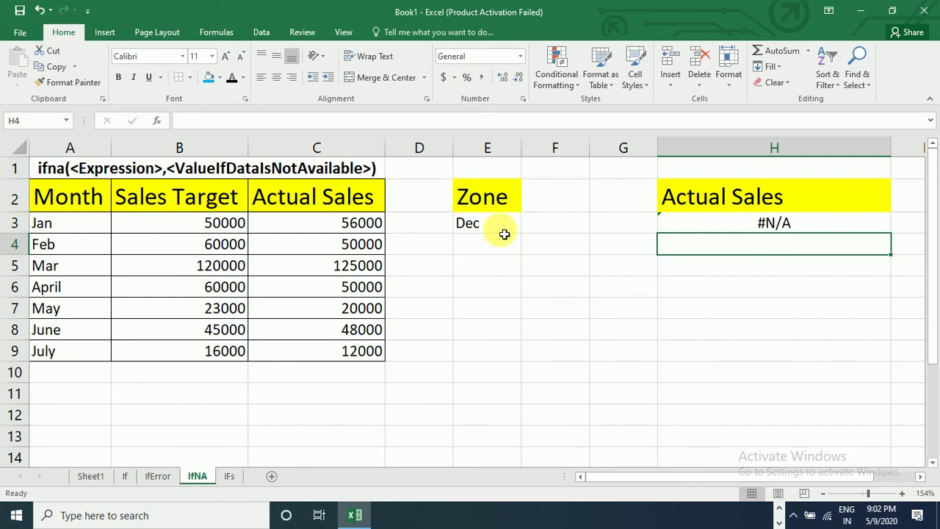
Test the lookup with Mar in E3, which returns 125000, then with Nov
{"action": "left_click", "coordinate": [504, 232]}
{"action": "type", "text": "Mar"}
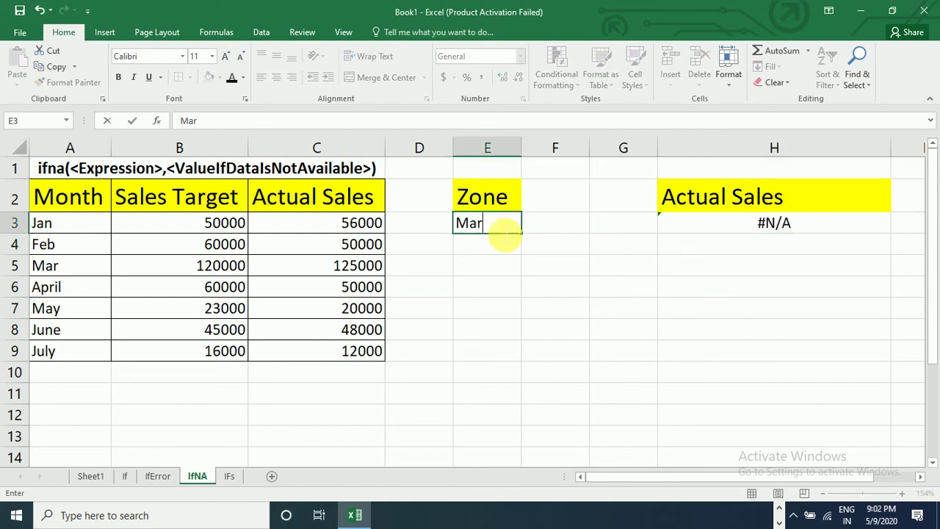
{"action": "key", "text": "Return"}
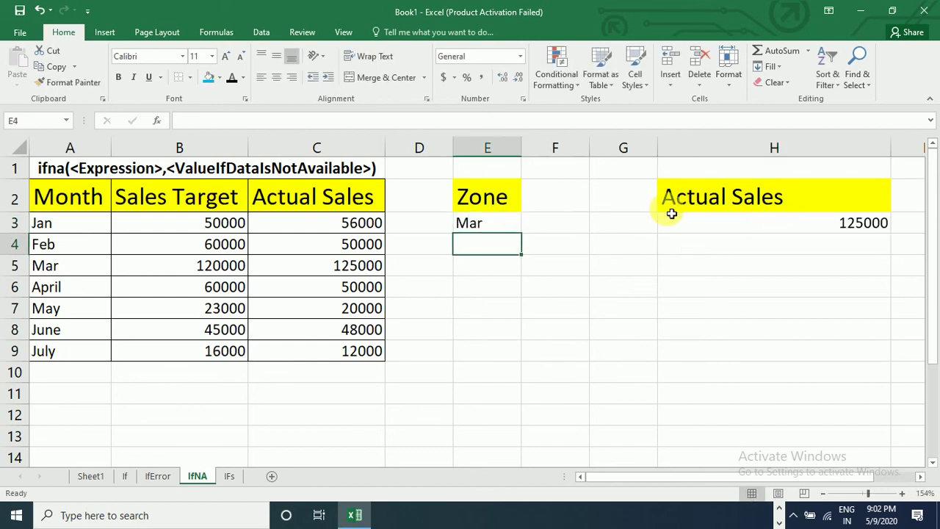
{"action": "left_click", "coordinate": [806, 232]}
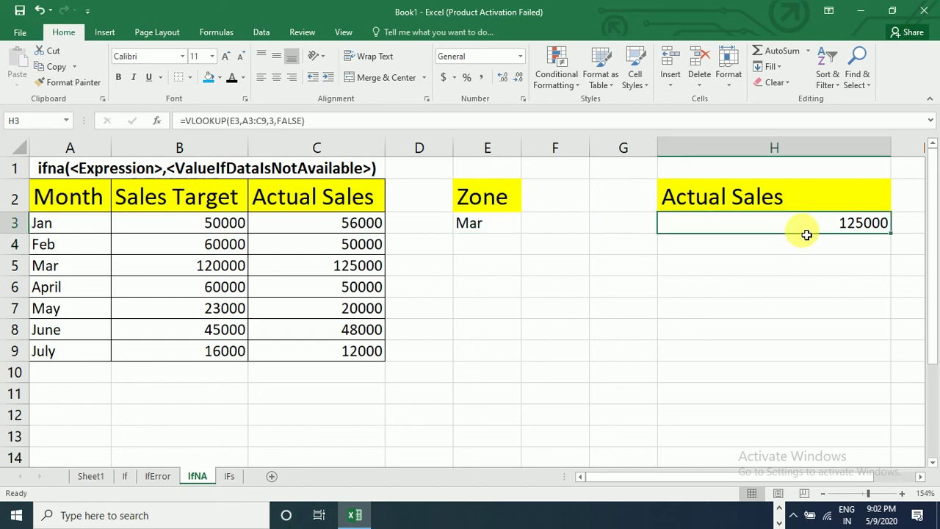
{"action": "left_click", "coordinate": [486, 224]}
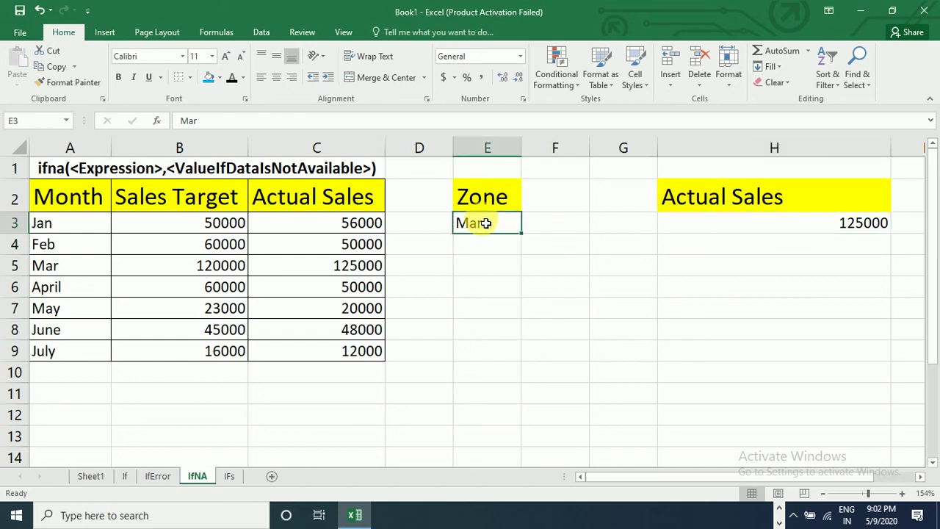
{"action": "type", "text": "Nov"}
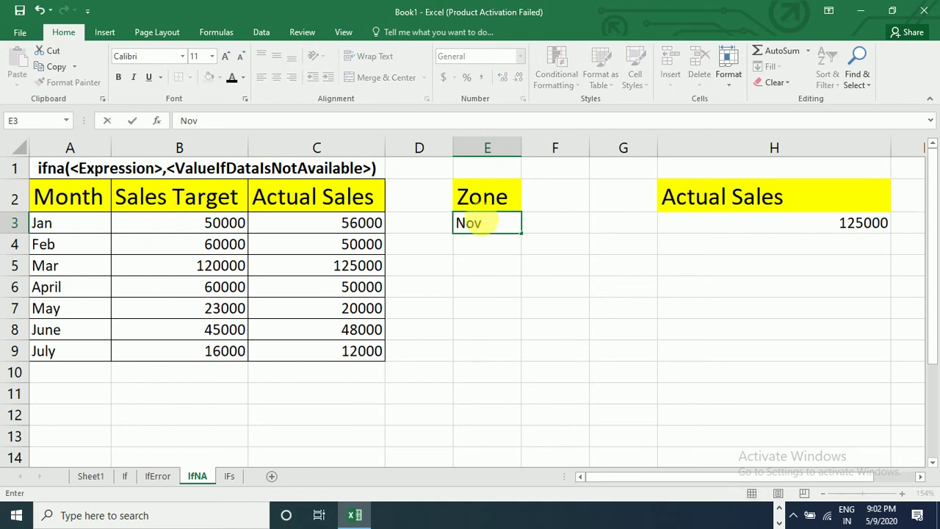
{"action": "key", "text": "Return"}
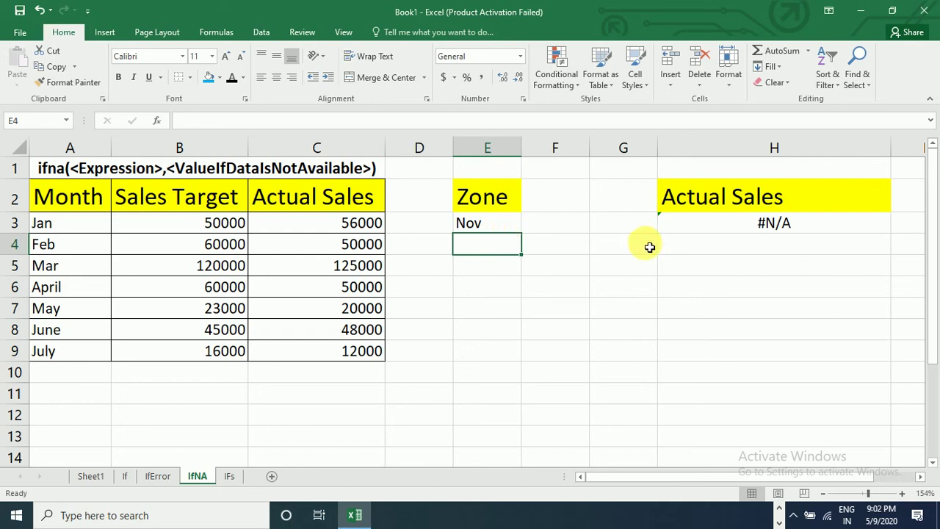
{"action": "left_click", "coordinate": [729, 227]}
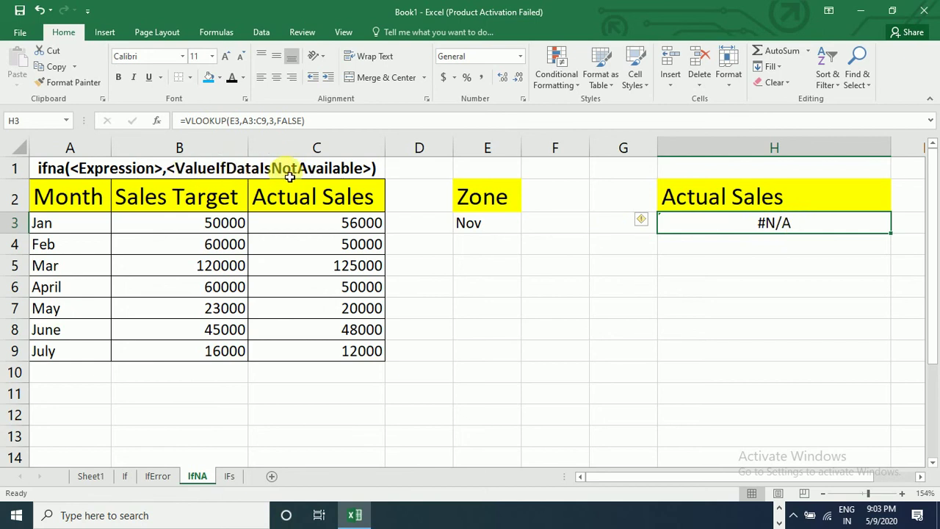
Wrap H3's VLOOKUP in IFNA with the fallback text "The Value Is Not In The List"
{"action": "key", "text": "F2"}
{"action": "key", "text": "Left"}
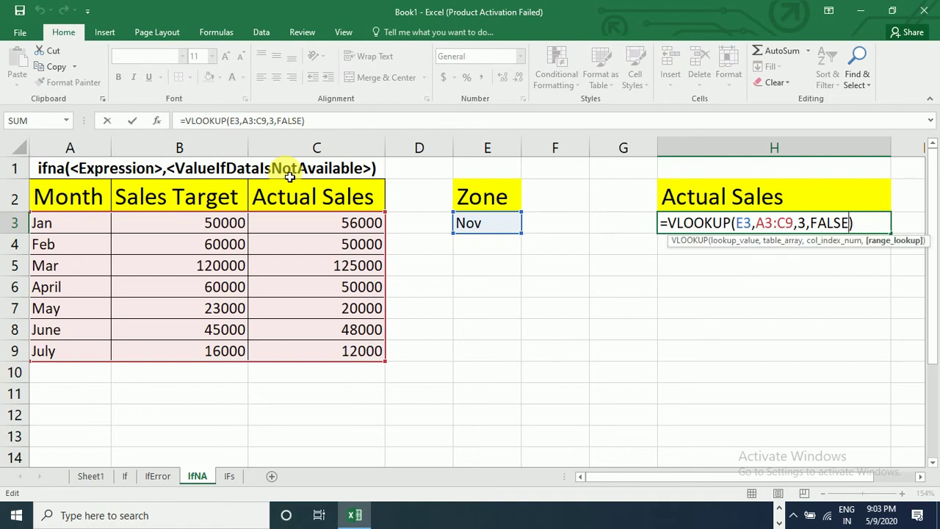
{"action": "key", "text": "Left"}
{"action": "key", "text": "Left"}
{"action": "key", "text": "Left"}
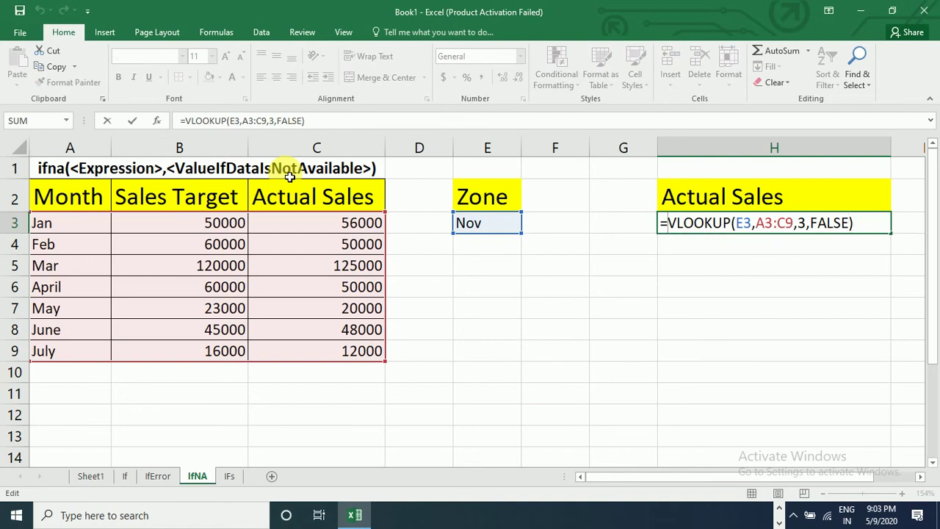
{"action": "type", "text": "ifna"}
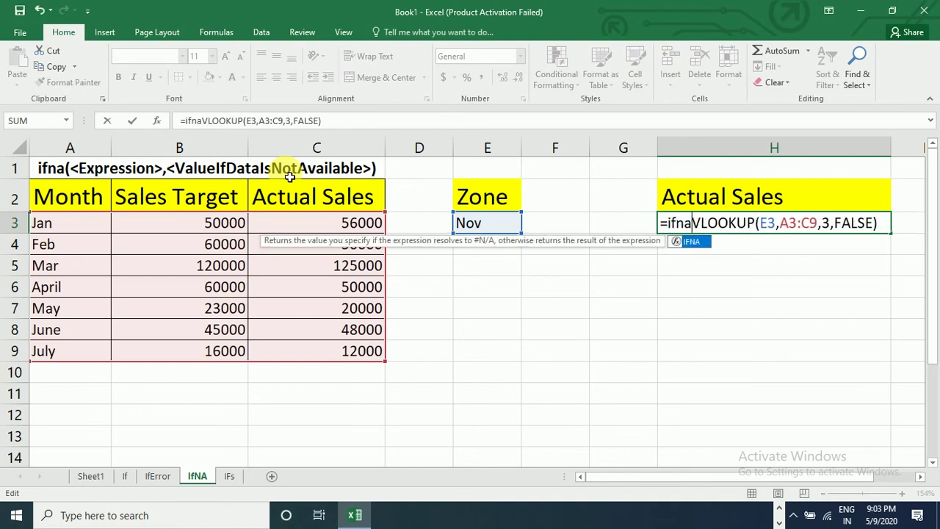
{"action": "type", "text": "("}
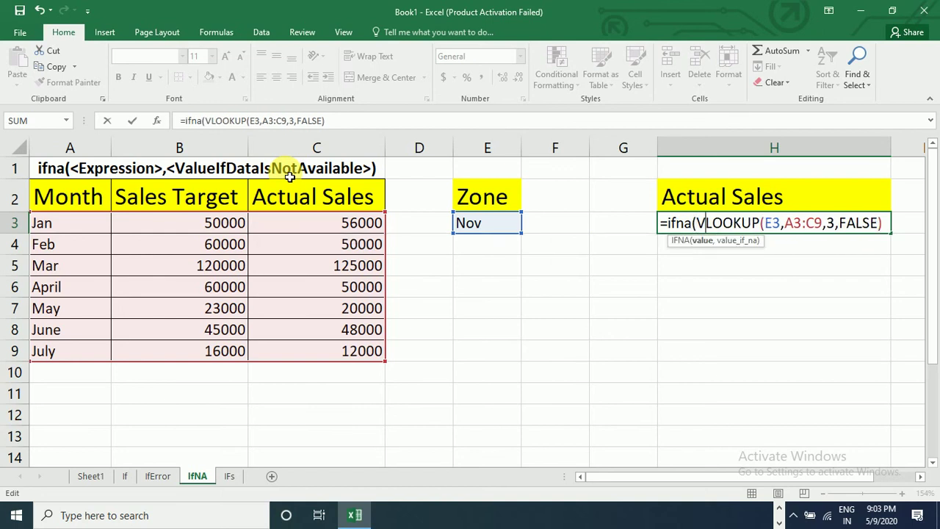
{"action": "key", "text": "Right"}
{"action": "key", "text": "Right"}
{"action": "key", "text": "Right"}
{"action": "key", "text": "Right"}
{"action": "key", "text": "Right"}
{"action": "key", "text": "Right"}
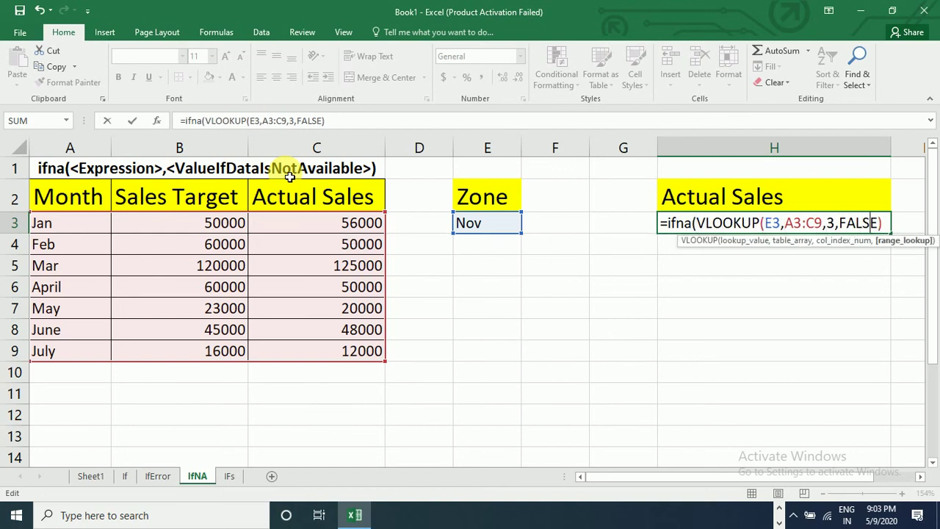
{"action": "key", "text": "Right"}
{"action": "type", "text": ","}
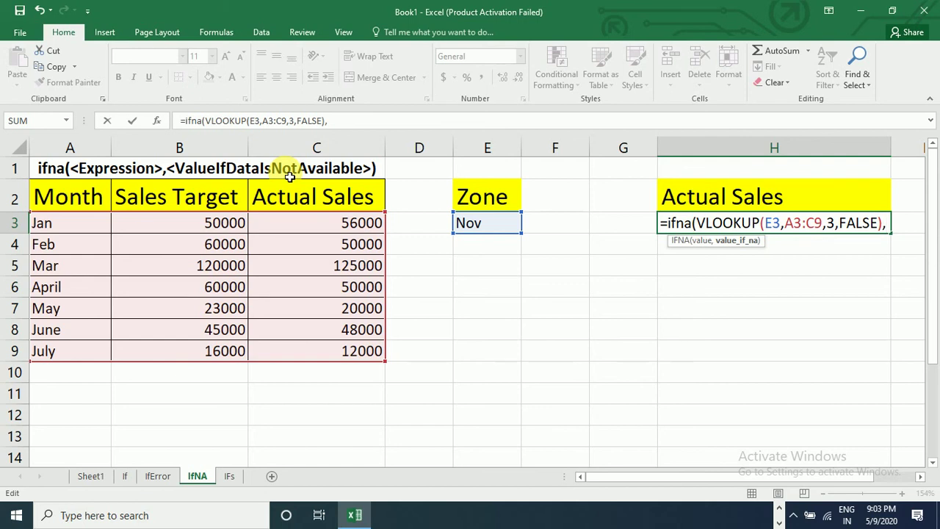
{"action": "type", "text": "\"The "}
{"action": "type", "text": "Value I"}
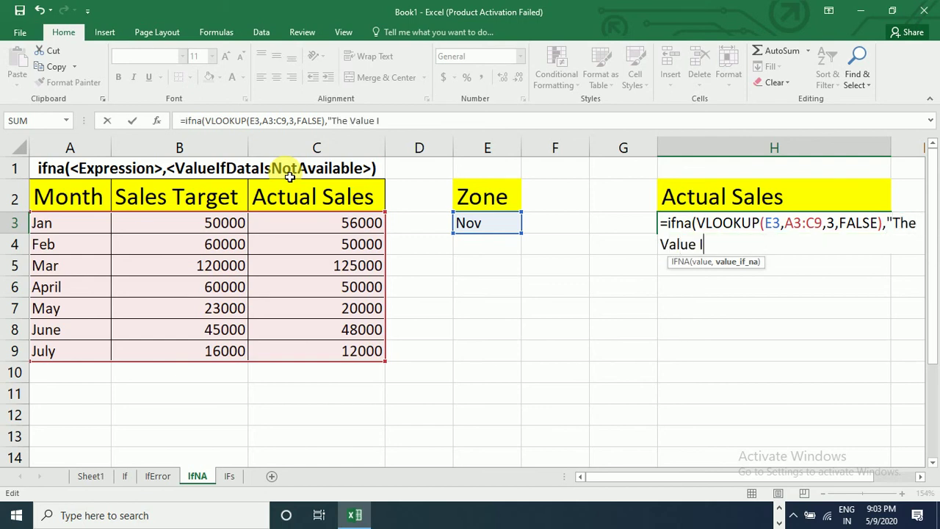
{"action": "type", "text": "s Not In"}
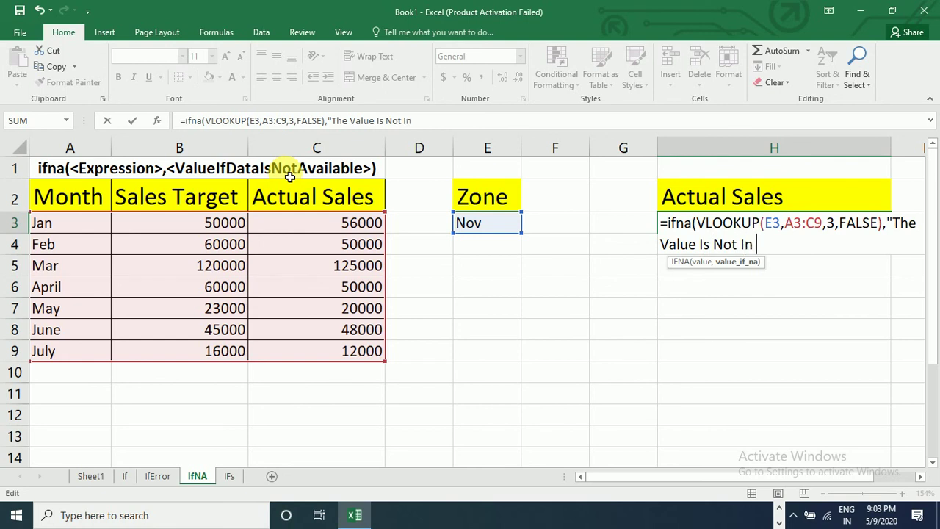
{"action": "type", "text": " The List\""}
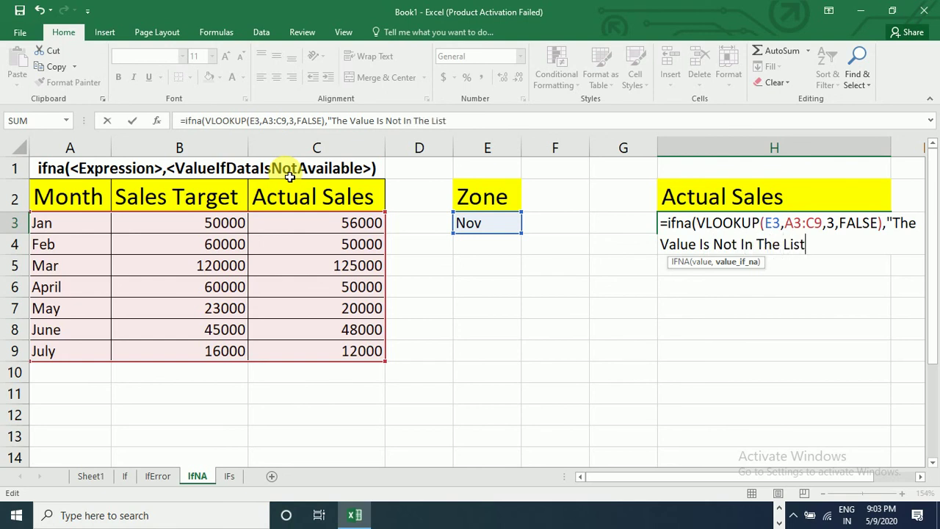
{"action": "type", "text": ")"}
{"action": "key", "text": "Return"}
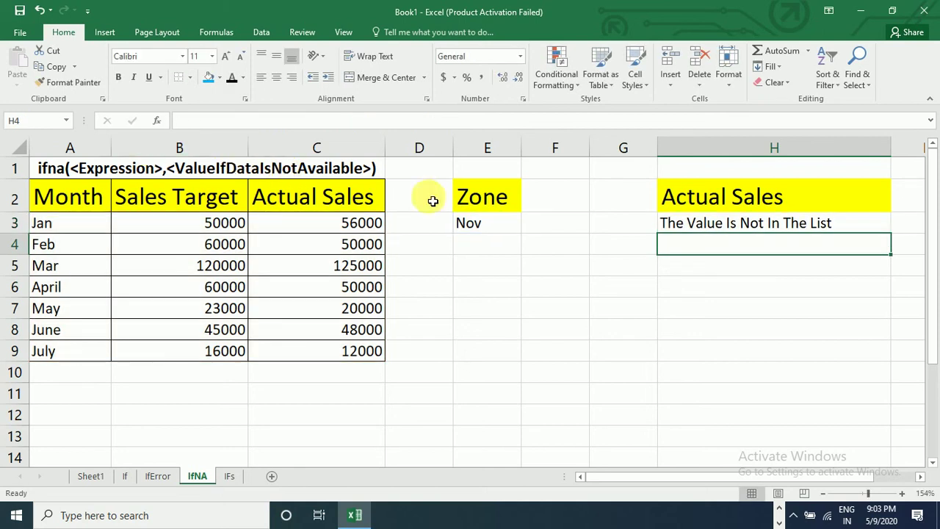
Test the IFNA lookup with April (50000), then August in E3
{"action": "left_click", "coordinate": [474, 227]}
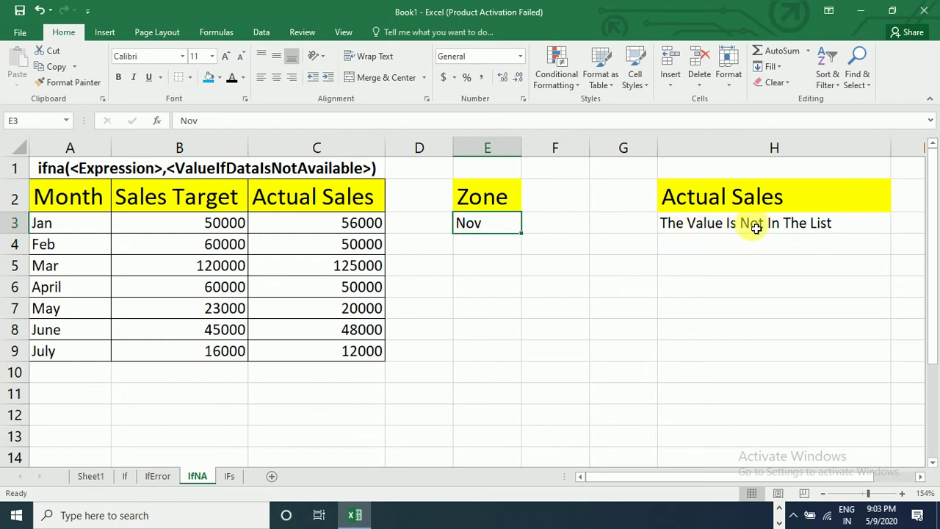
{"action": "type", "text": "A"}
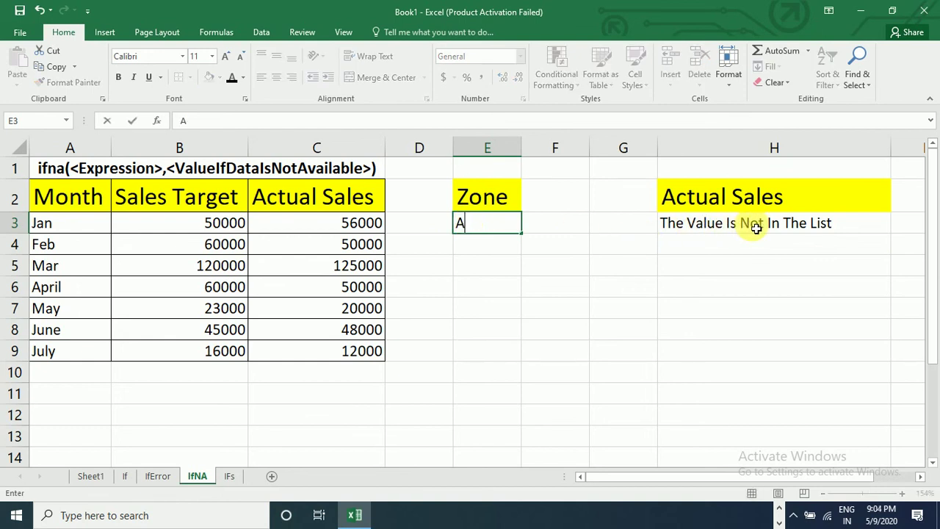
{"action": "type", "text": "pril"}
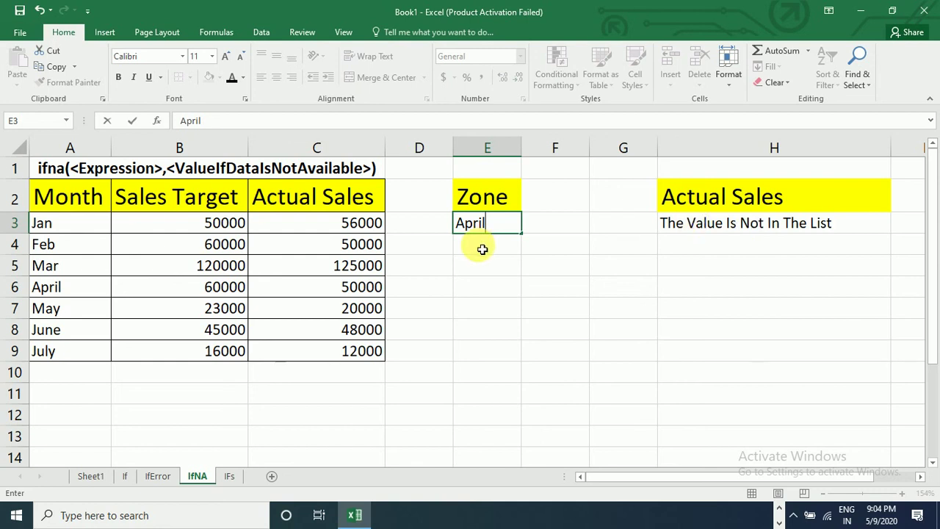
{"action": "key", "text": "Return"}
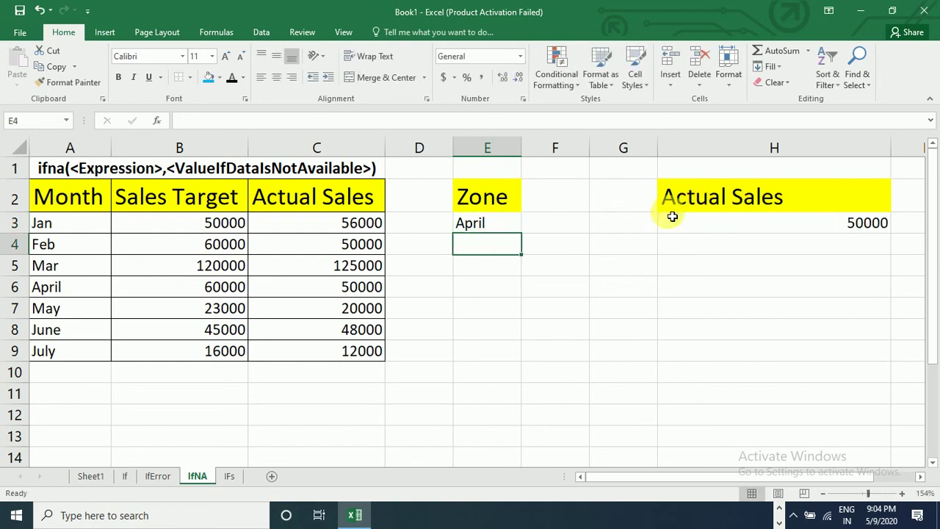
{"action": "left_click", "coordinate": [497, 228]}
{"action": "type", "text": "Aug"}
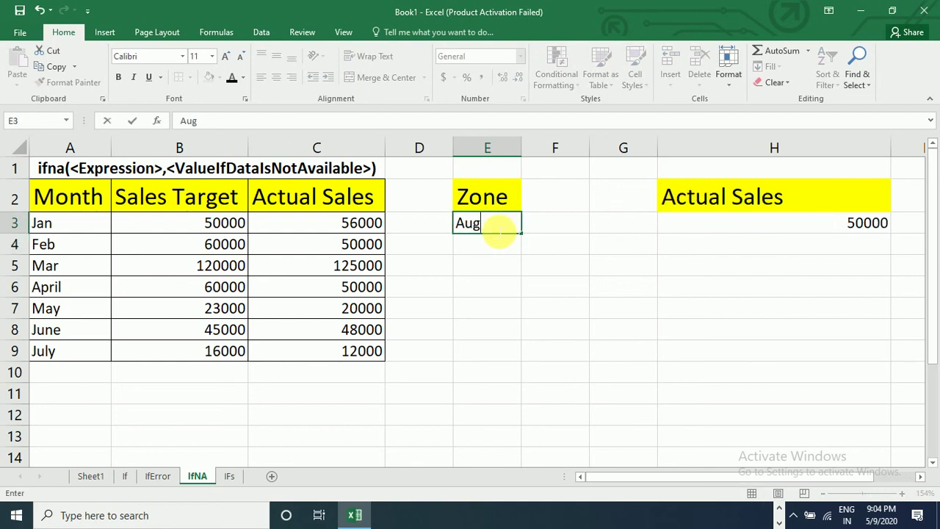
{"action": "type", "text": "ust"}
{"action": "key", "text": "Return"}
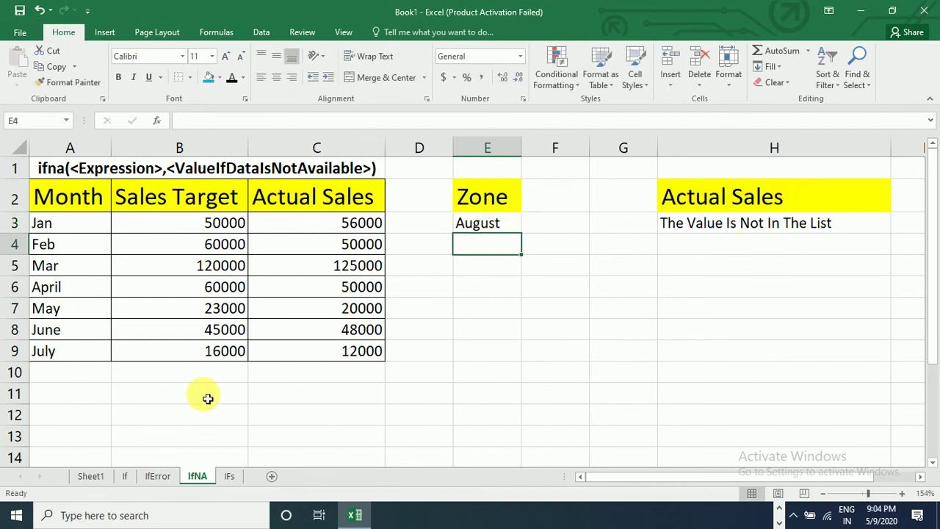
Review the Iferror and ifNa names on Sheet1, then move through the If, IfError and IfNA sheets to IFs
{"action": "left_click", "coordinate": [89, 476]}
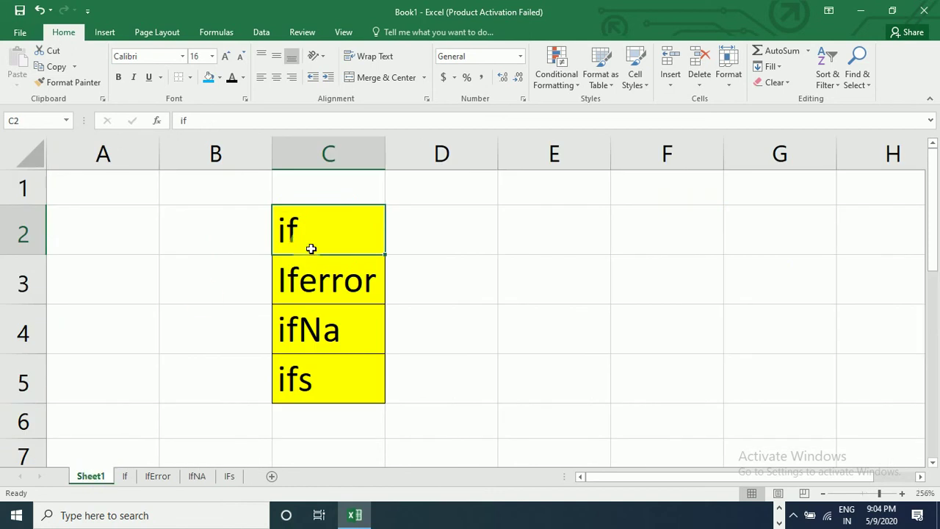
{"action": "left_click", "coordinate": [355, 286]}
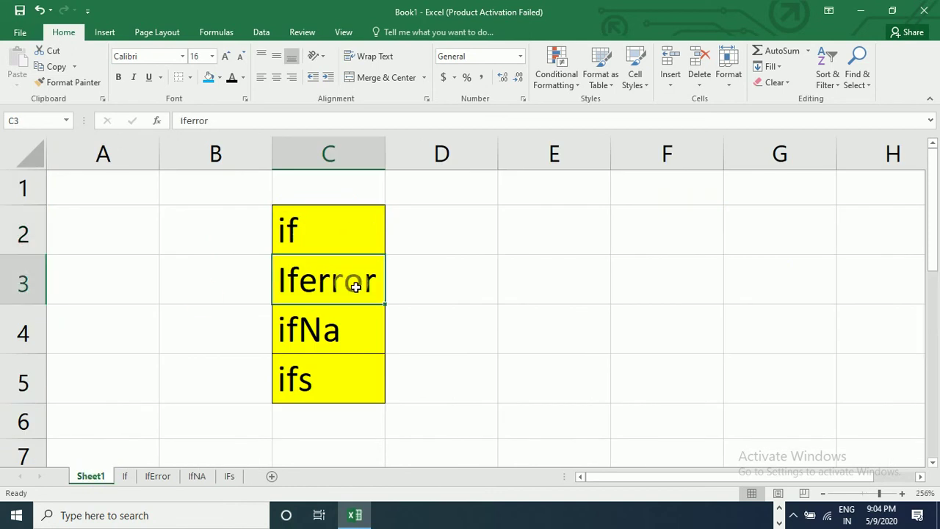
{"action": "left_click", "coordinate": [338, 333]}
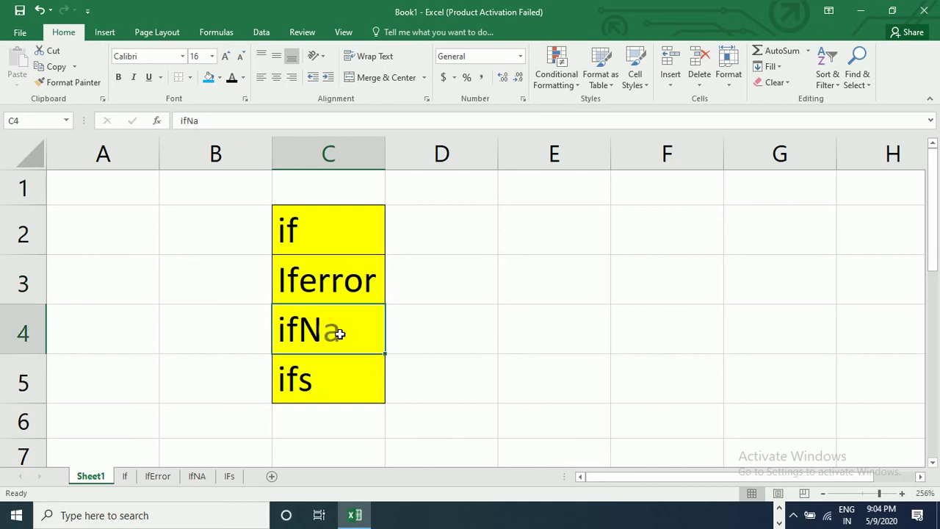
{"action": "left_click", "coordinate": [132, 476]}
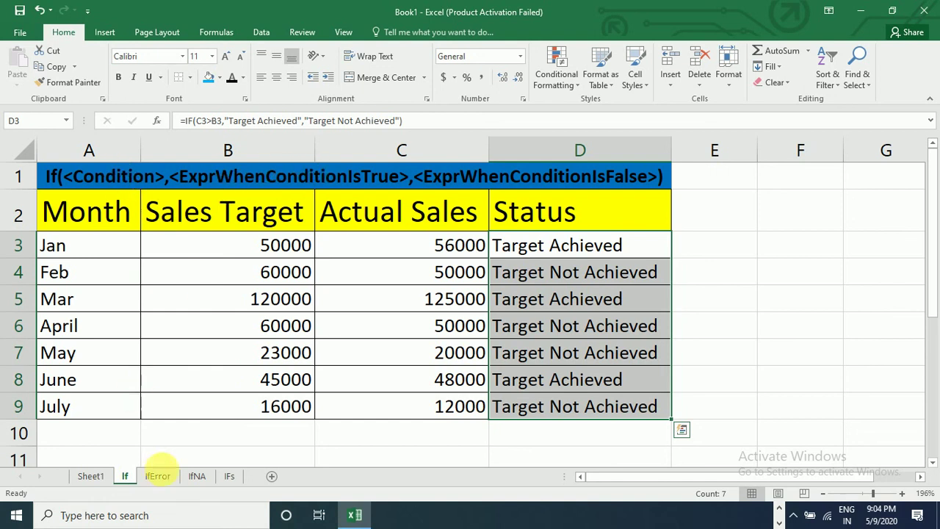
{"action": "left_click", "coordinate": [158, 476]}
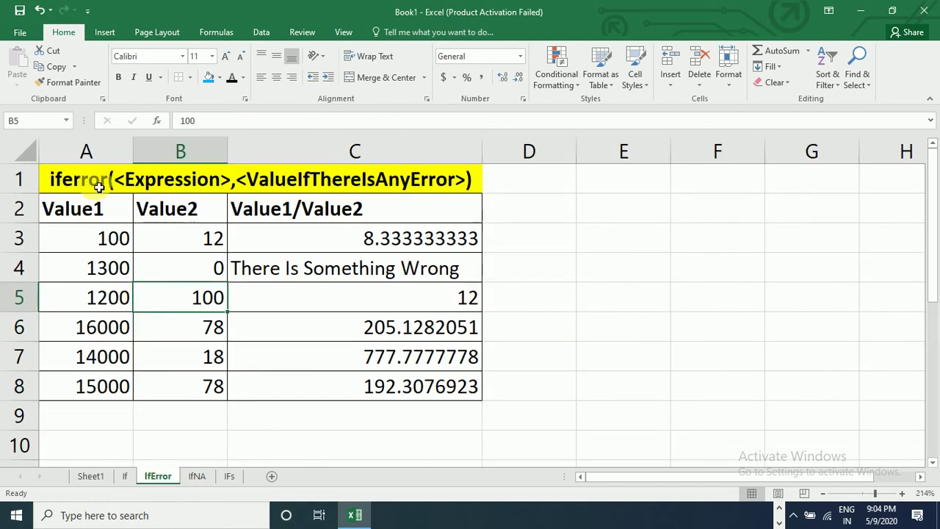
{"action": "left_click", "coordinate": [196, 476]}
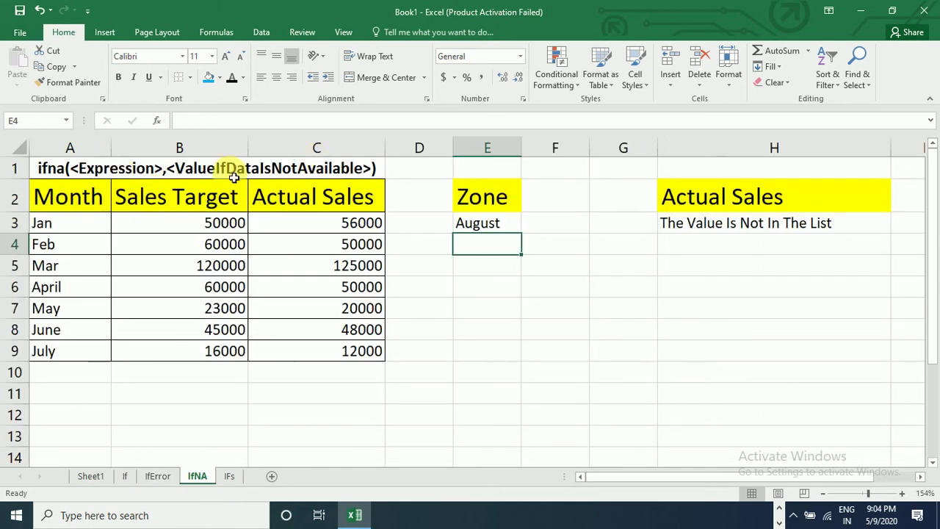
{"action": "left_click", "coordinate": [235, 477]}
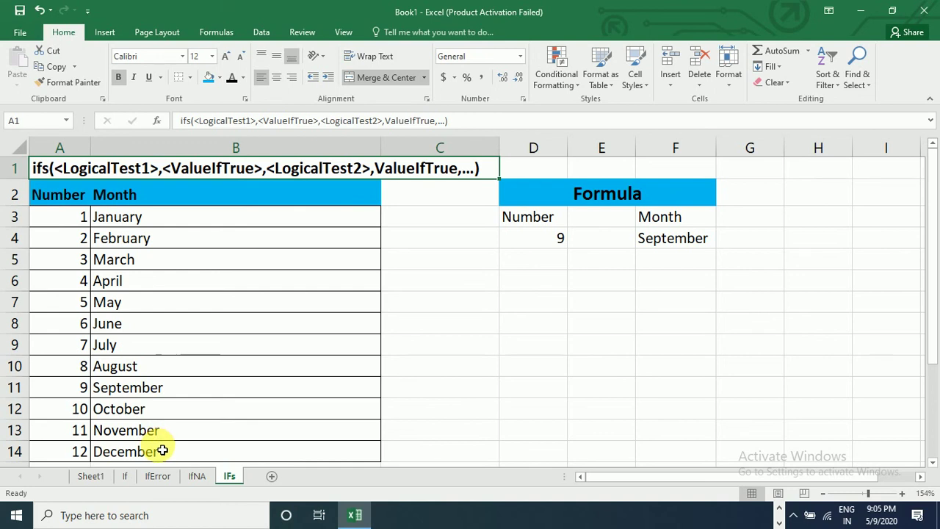
Enter 4 in D4, which returns April, then fix a stray entry and change D4 to 10
{"action": "left_click", "coordinate": [528, 247]}
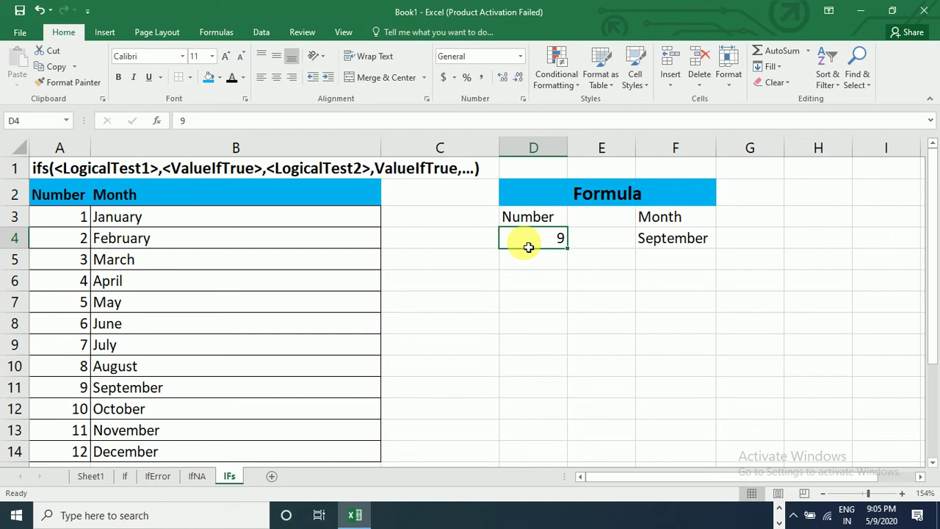
{"action": "type", "text": "4"}
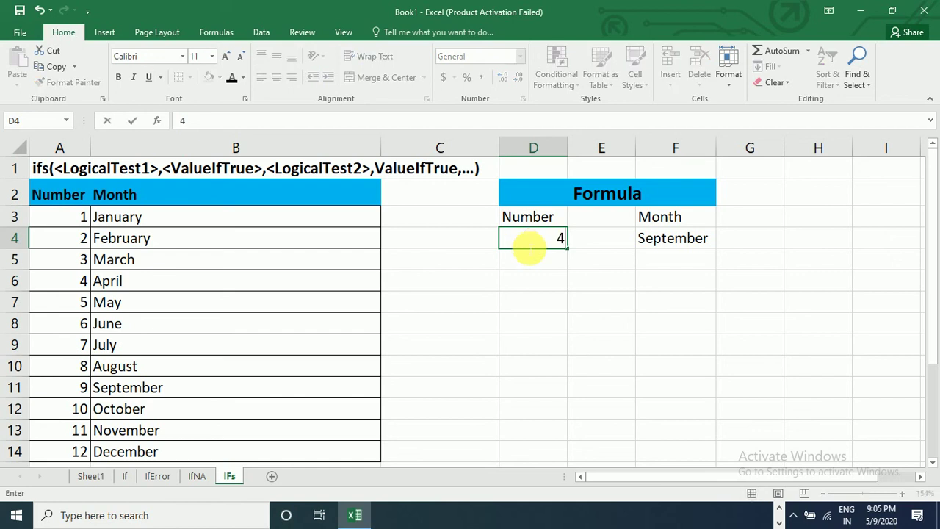
{"action": "key", "text": "Return"}
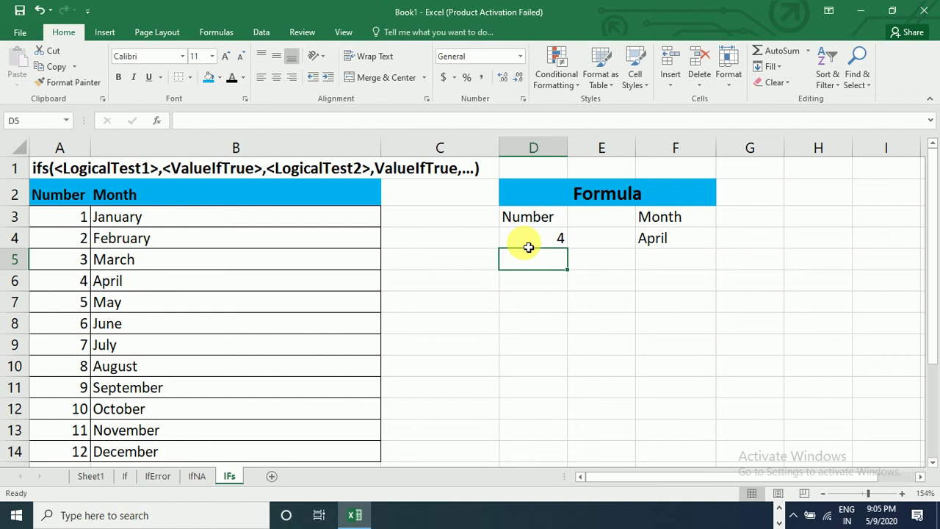
{"action": "type", "text": "10"}
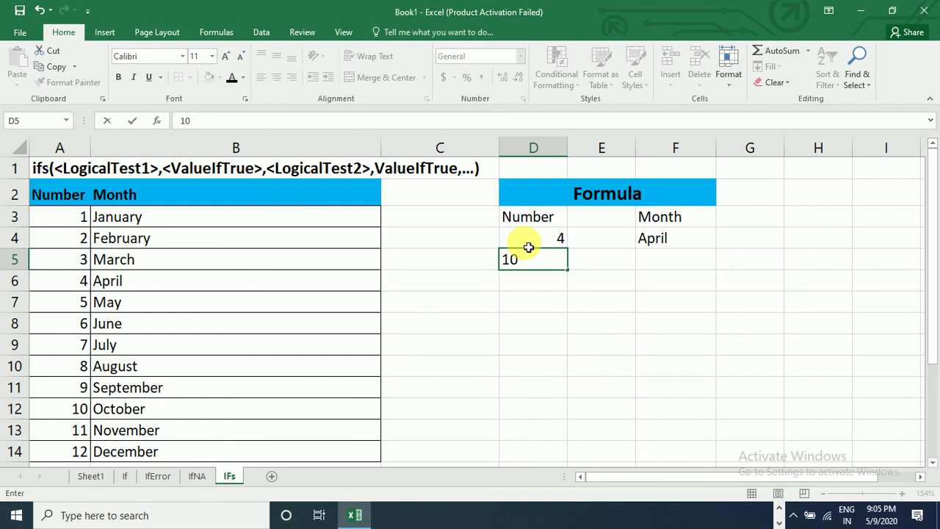
{"action": "key", "text": "BackSpace"}
{"action": "key", "text": "BackSpace"}
{"action": "key", "text": "Up"}
{"action": "key", "text": "Up"}
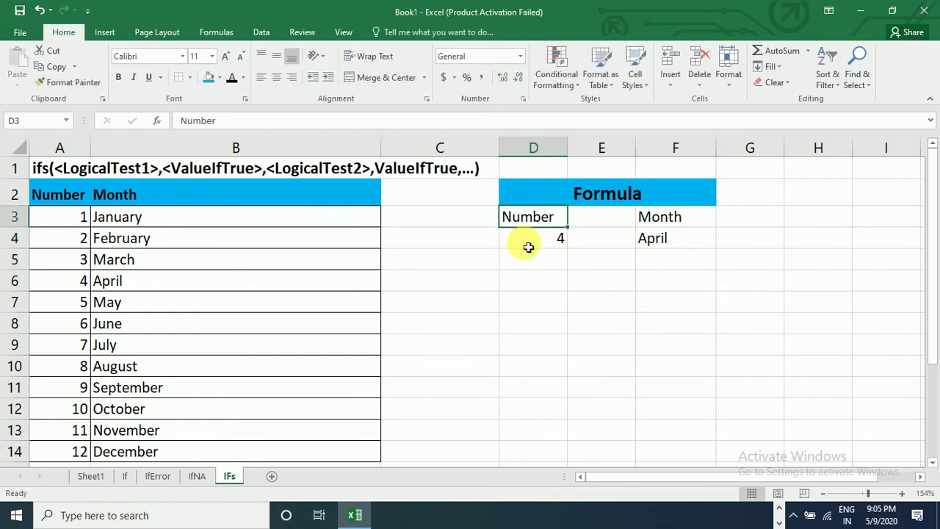
{"action": "key", "text": "Down"}
{"action": "type", "text": "10"}
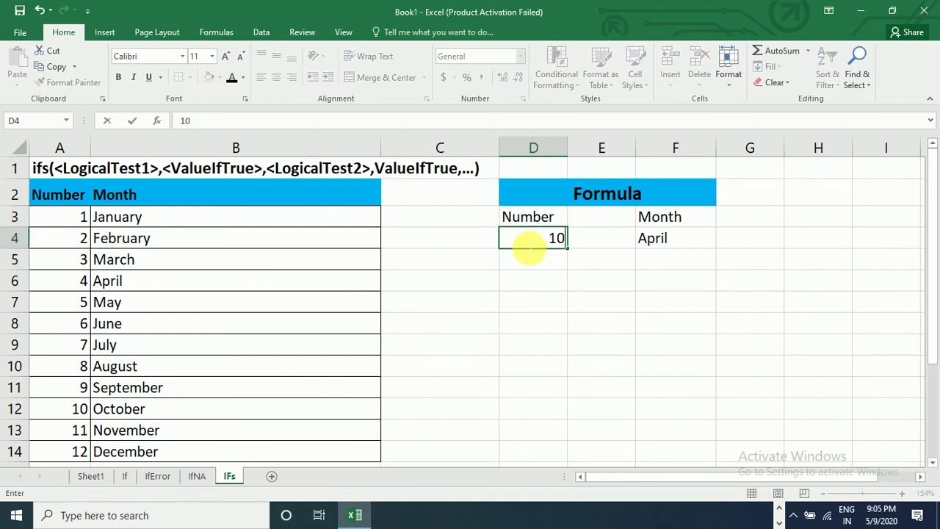
{"action": "key", "text": "Return"}
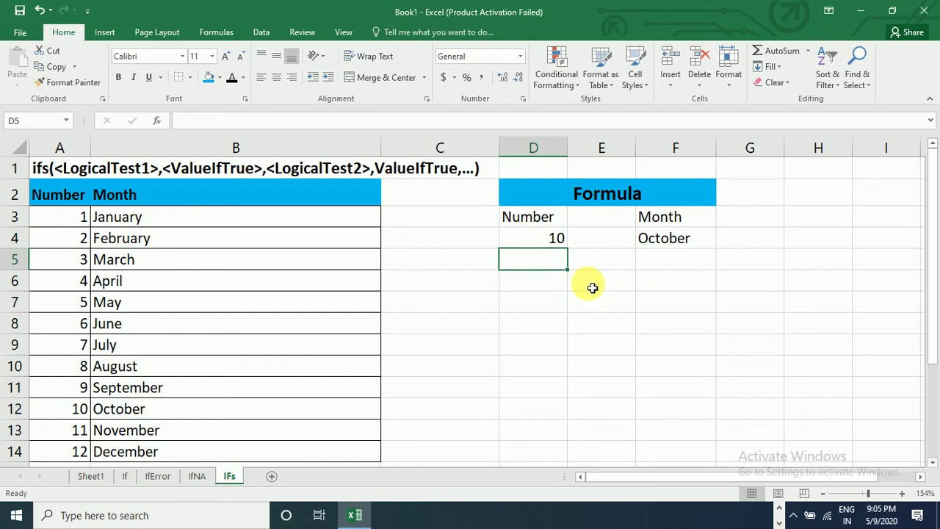
Start an IFS formula in F6 testing D4=A3 and D4=A4, returning B3 and B4
{"action": "left_click", "coordinate": [651, 286]}
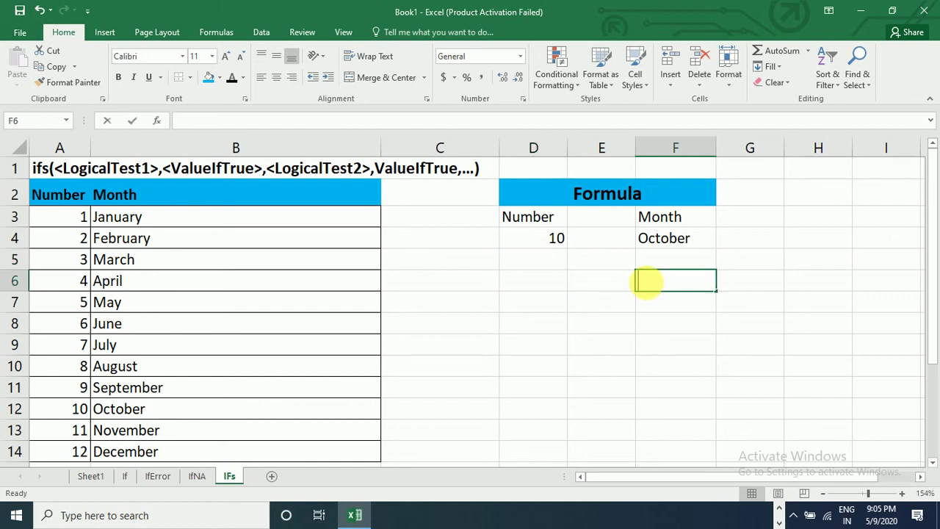
{"action": "type", "text": "=if"}
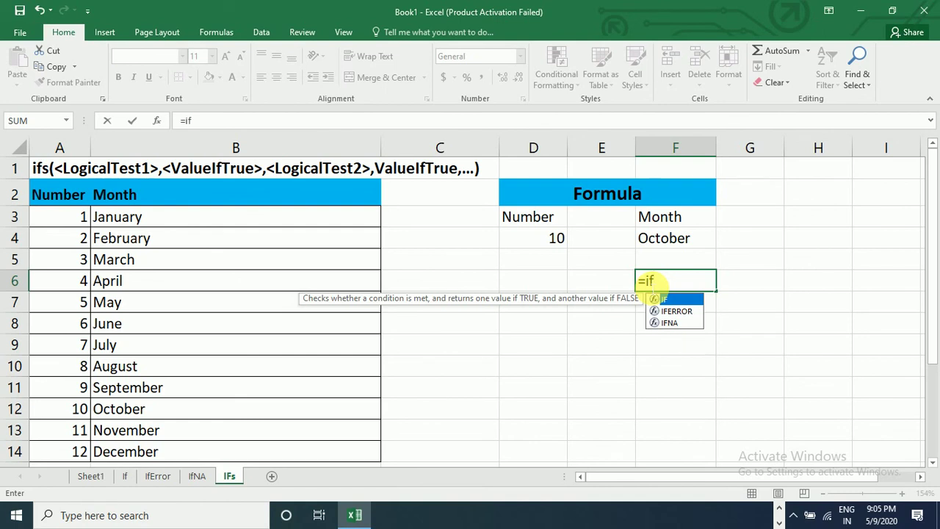
{"action": "type", "text": "s("}
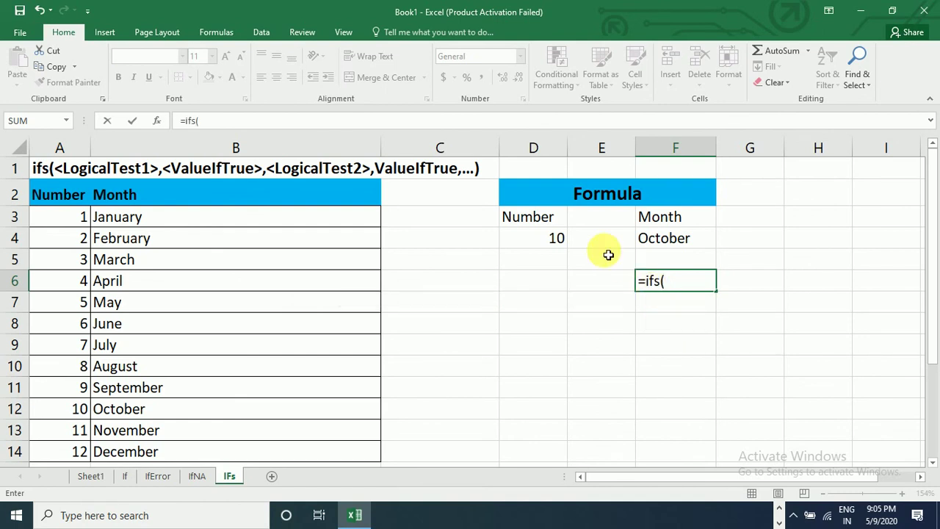
{"action": "left_click", "coordinate": [557, 241]}
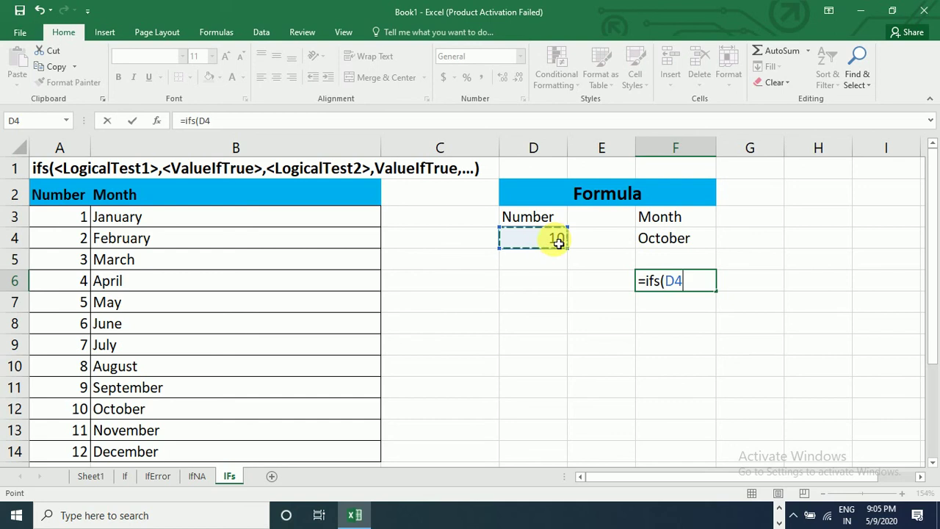
{"action": "type", "text": "="}
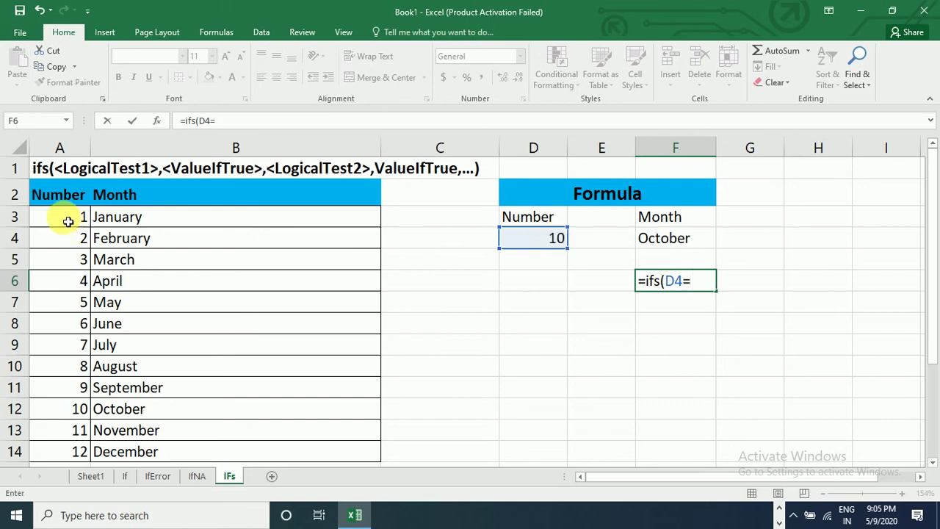
{"action": "left_click", "coordinate": [67, 221]}
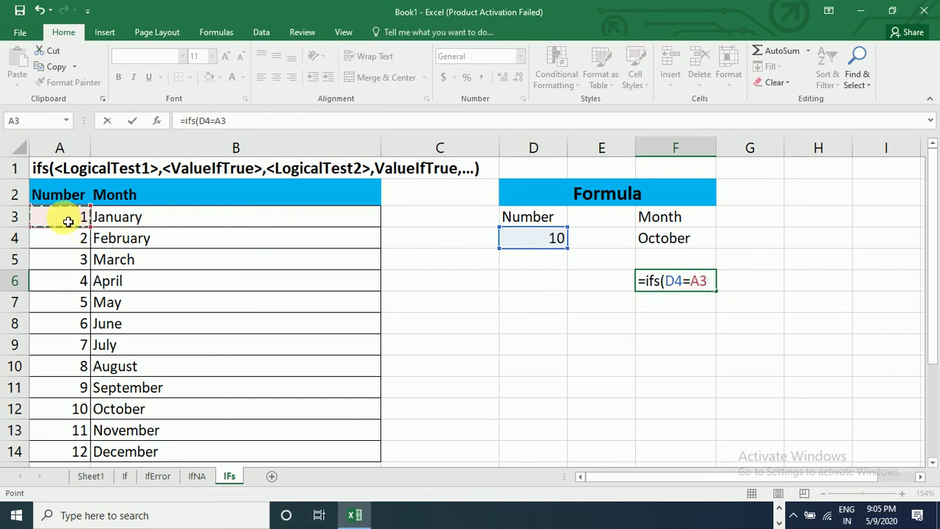
{"action": "type", "text": ","}
{"action": "left_click", "coordinate": [120, 221]}
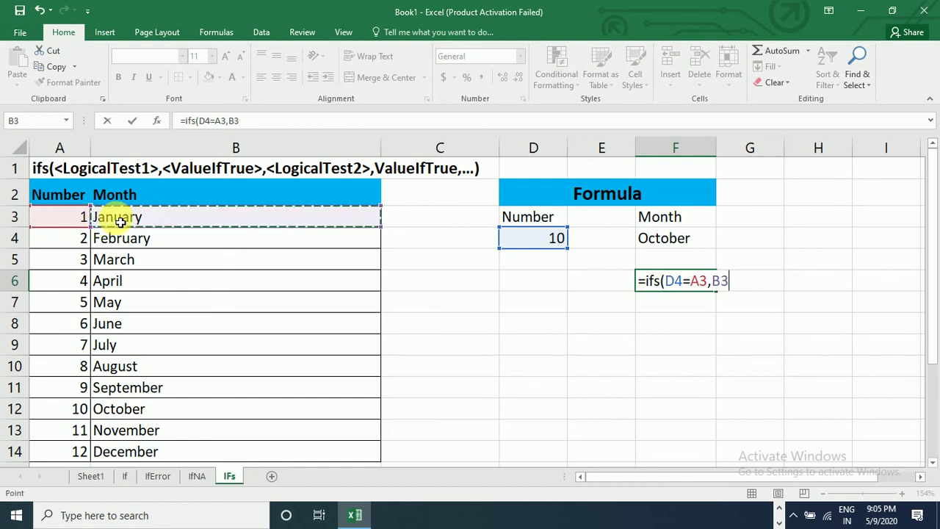
{"action": "type", "text": ","}
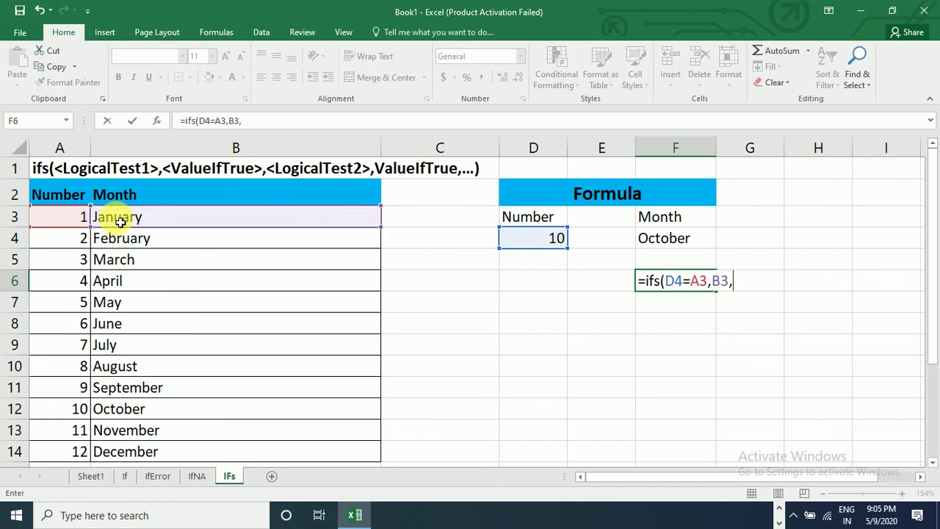
{"action": "left_click", "coordinate": [516, 244]}
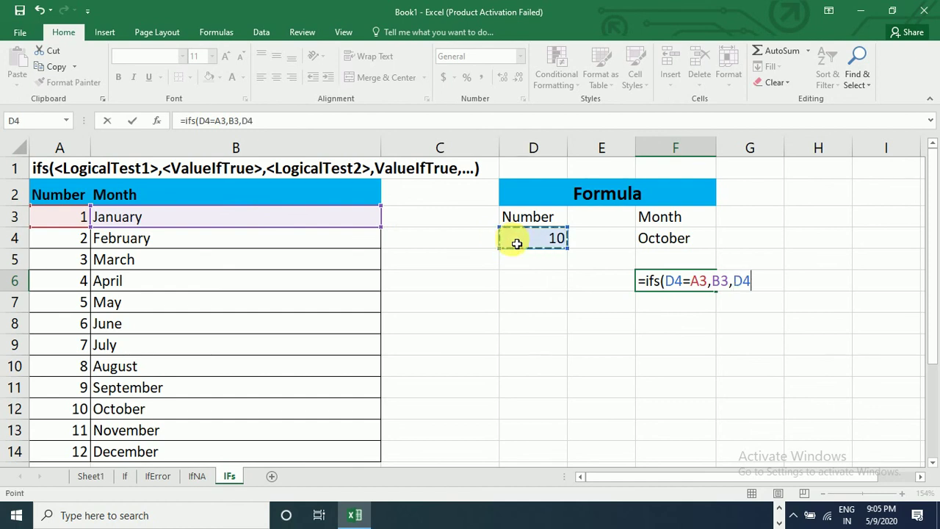
{"action": "type", "text": "="}
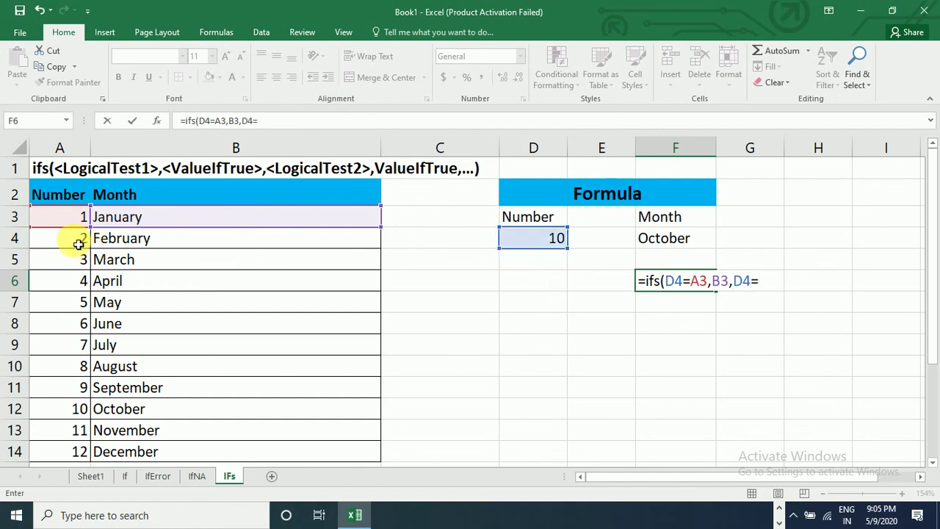
{"action": "left_click", "coordinate": [79, 243]}
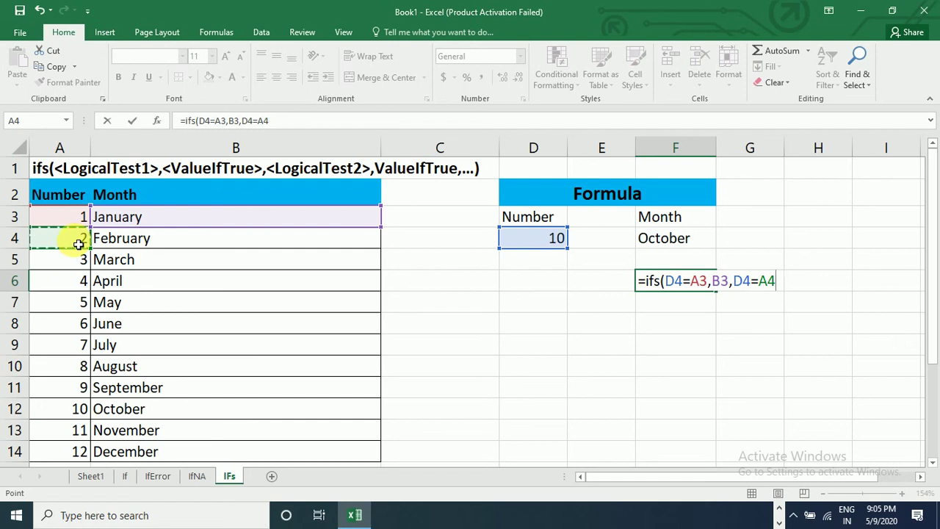
{"action": "type", "text": ","}
{"action": "left_click", "coordinate": [148, 243]}
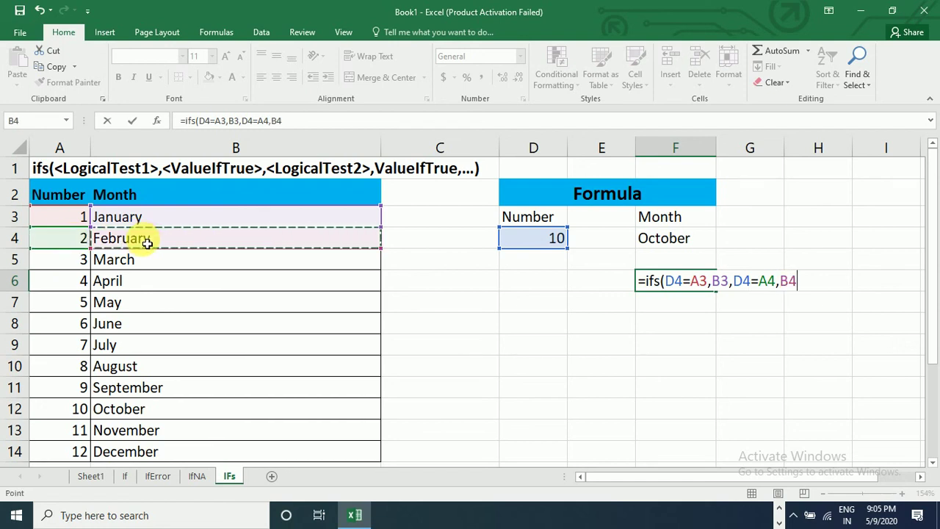
{"action": "type", "text": ","}
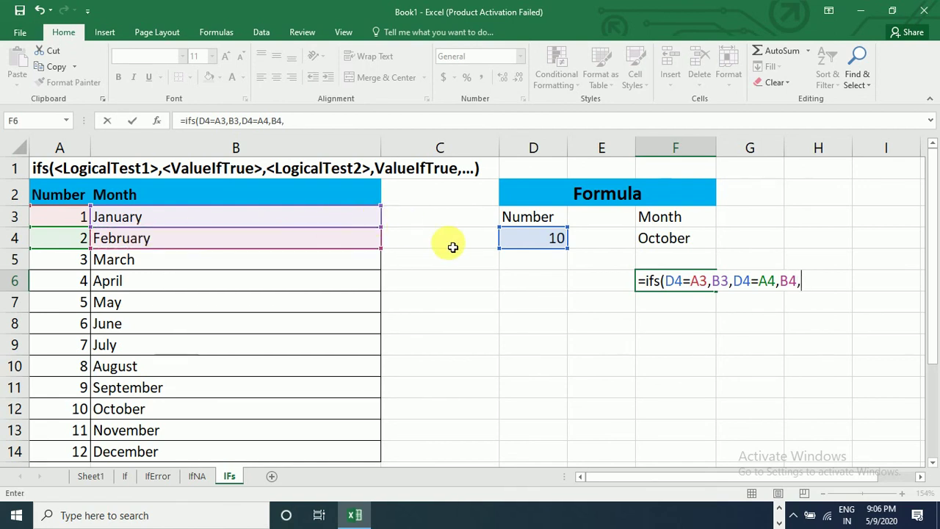
Add IFS tests D4=A5 and D4=A6, returning March from B5 and April from B6
{"action": "left_click", "coordinate": [529, 244]}
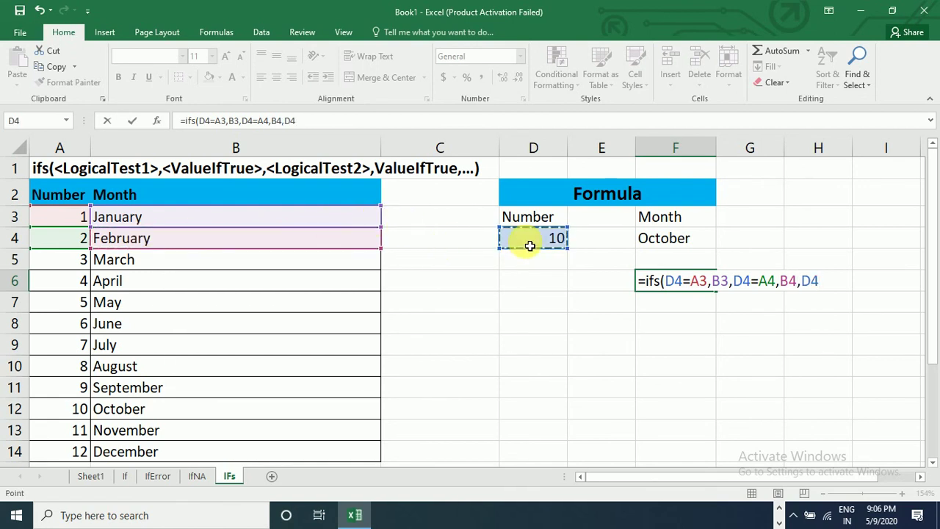
{"action": "type", "text": "="}
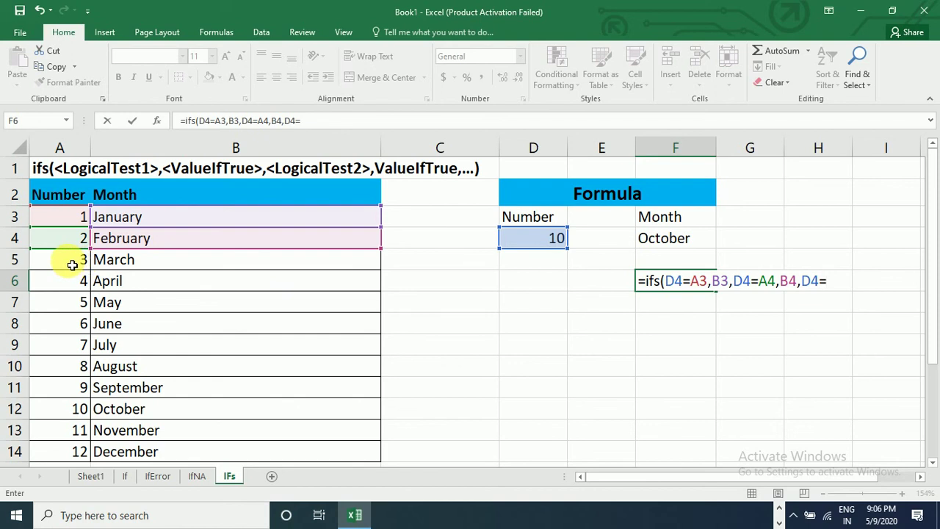
{"action": "left_click", "coordinate": [72, 265]}
{"action": "type", "text": ","}
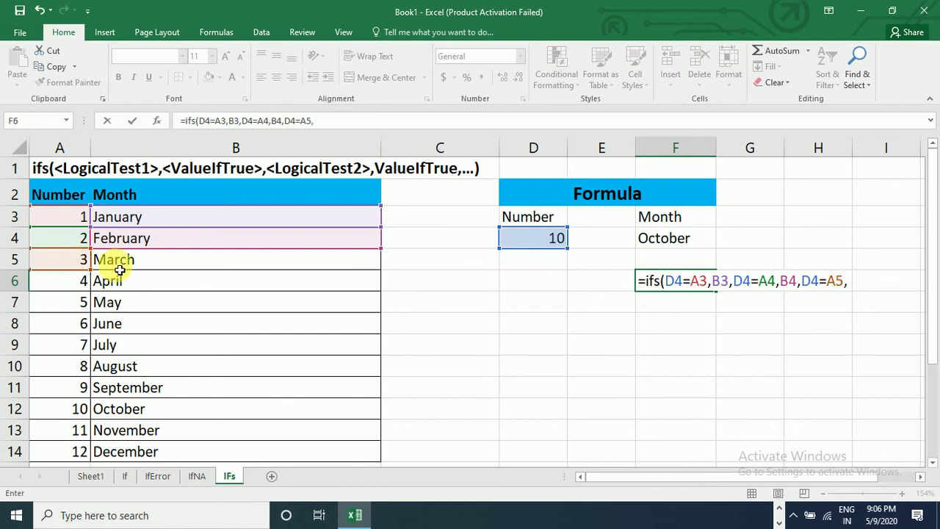
{"action": "left_click", "coordinate": [135, 270]}
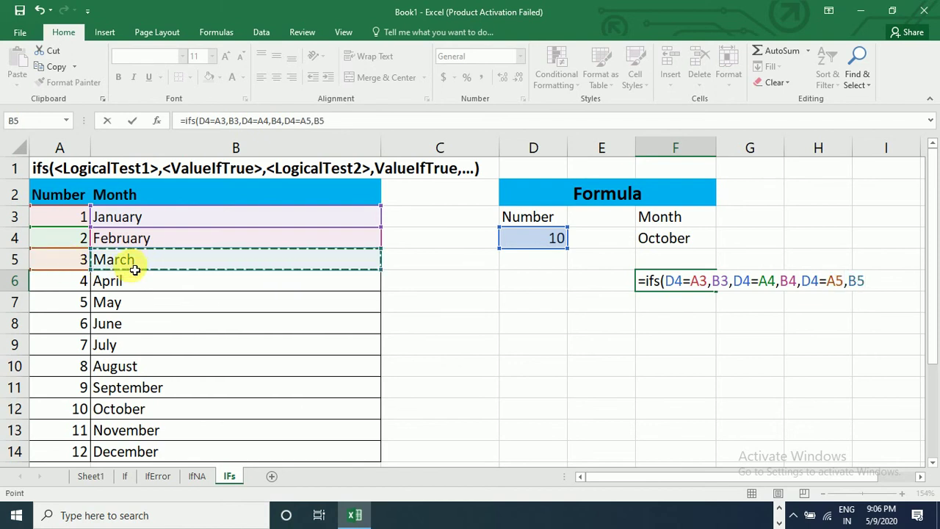
{"action": "type", "text": ","}
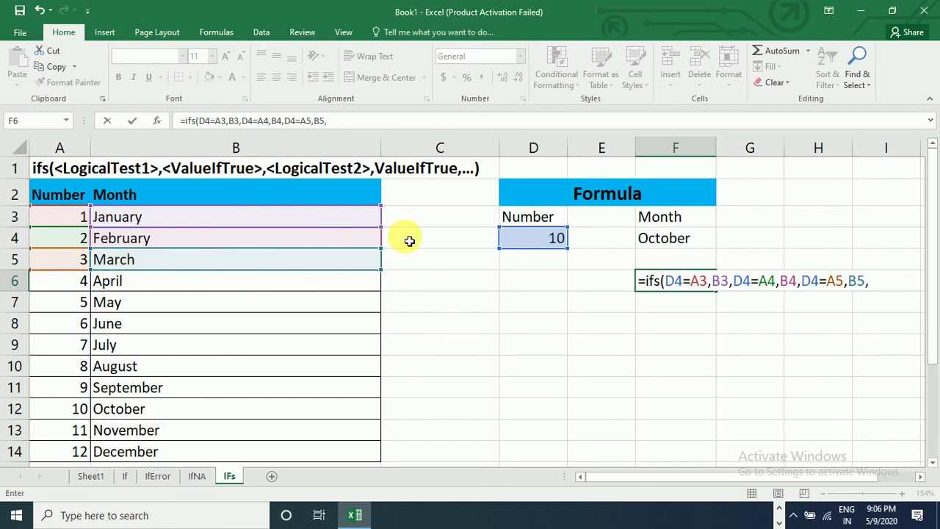
{"action": "left_click", "coordinate": [518, 242]}
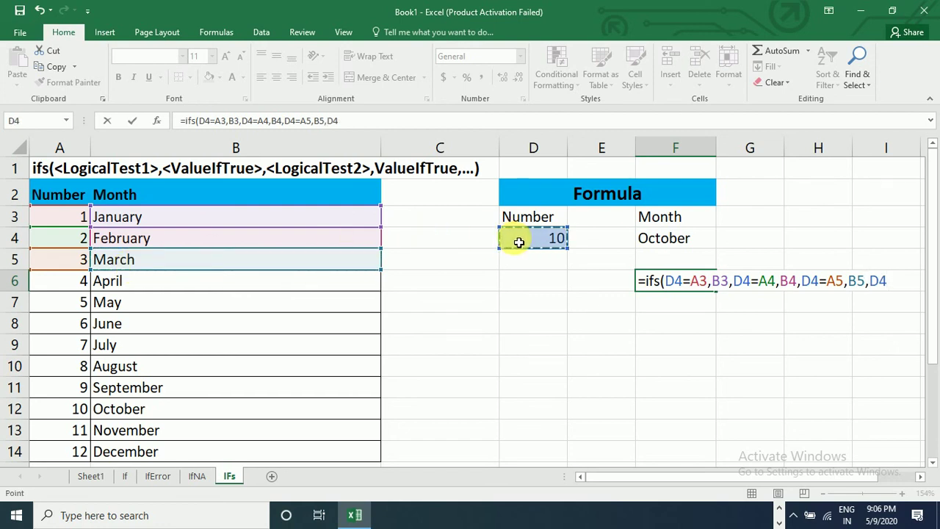
{"action": "type", "text": "="}
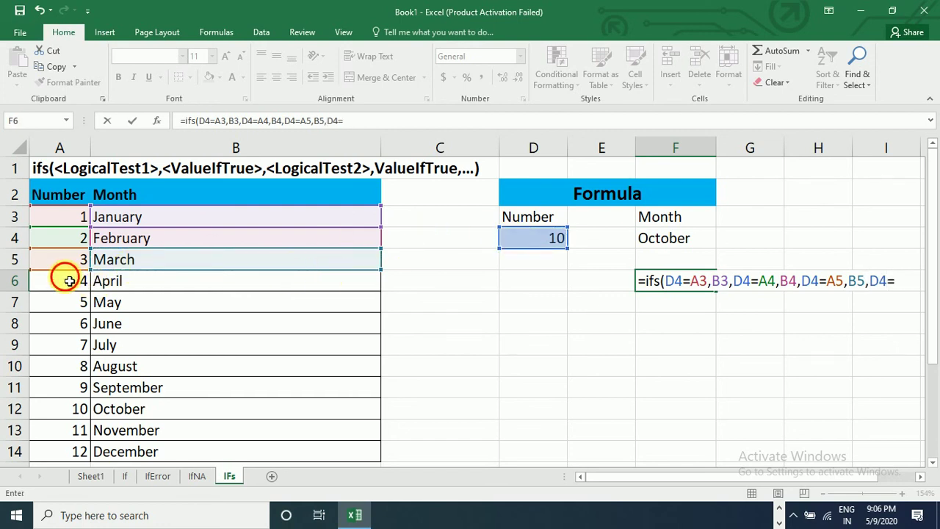
{"action": "left_click", "coordinate": [69, 281]}
{"action": "type", "text": ","}
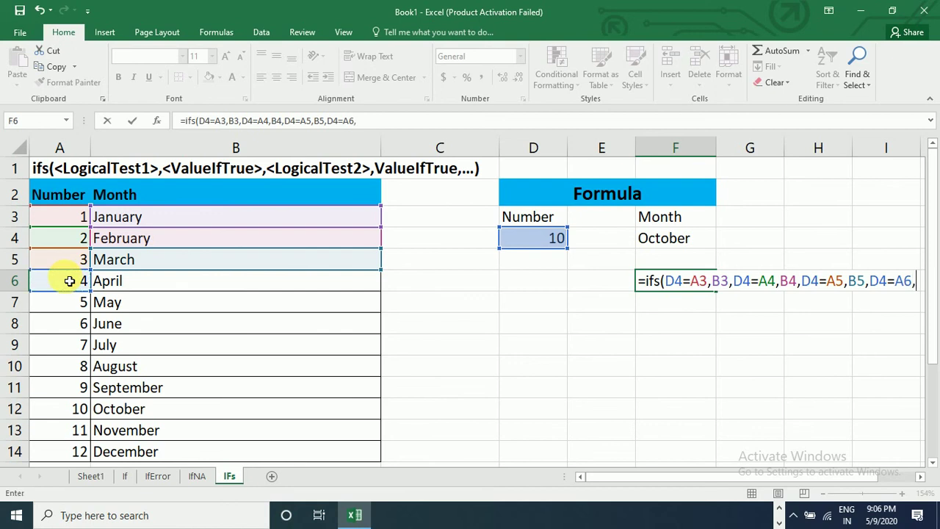
{"action": "left_click", "coordinate": [139, 283]}
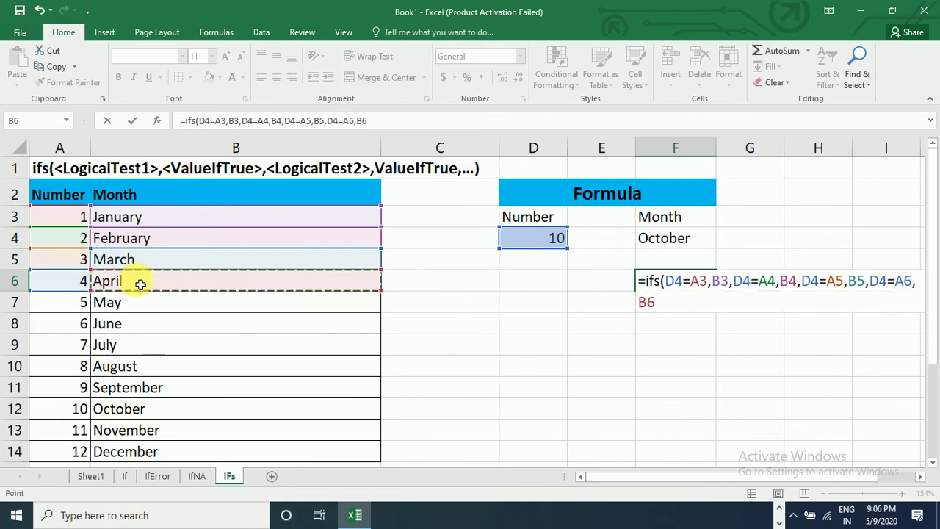
{"action": "type", "text": ","}
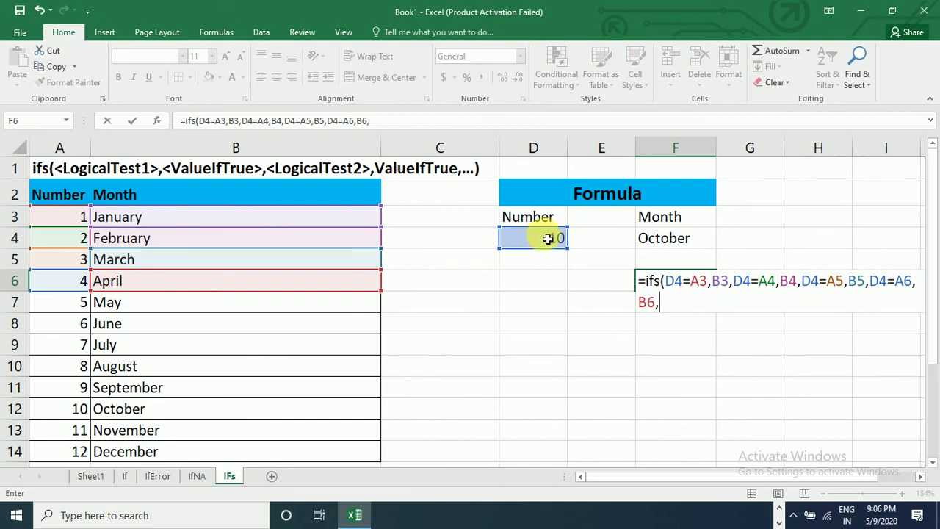
Add tests D4=A7 and D4=A8 returning B7 and B8, then discard the unfinished formula
{"action": "left_click", "coordinate": [547, 238]}
{"action": "type", "text": "="}
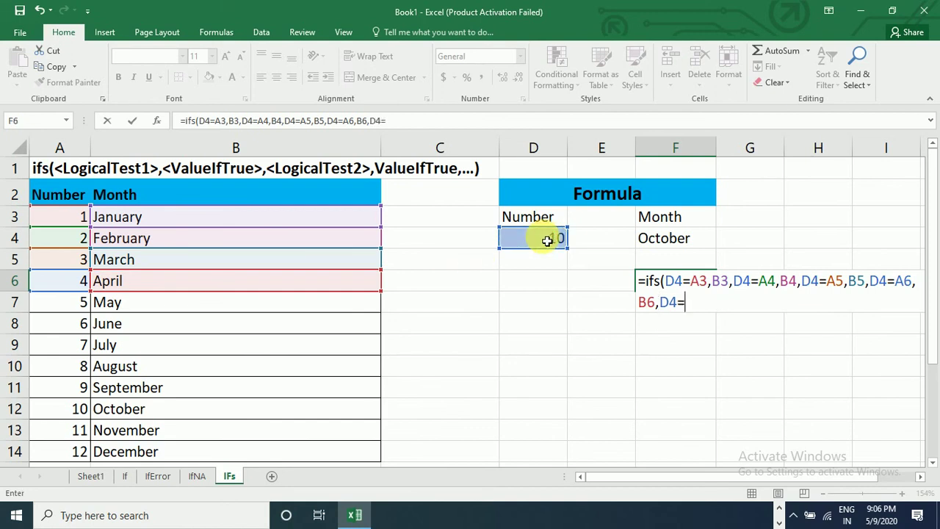
{"action": "left_click", "coordinate": [49, 310]}
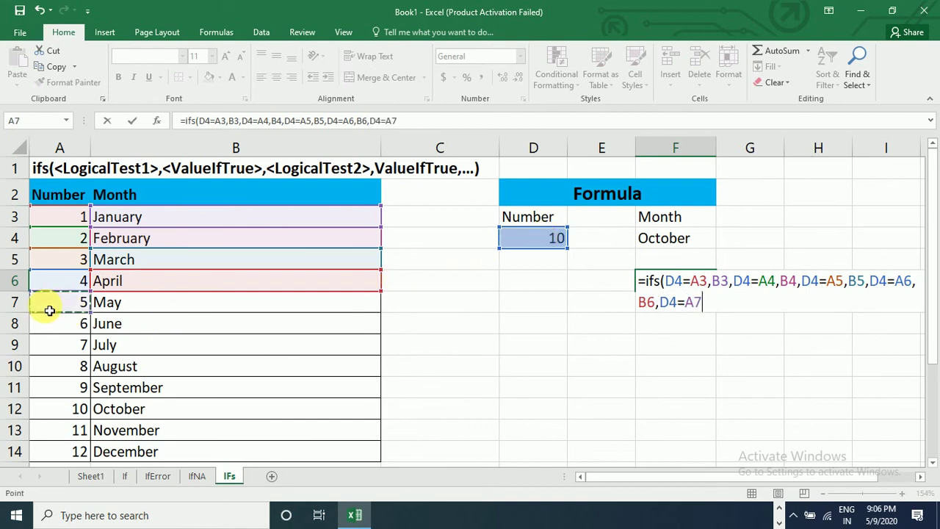
{"action": "type", "text": ","}
{"action": "left_click", "coordinate": [127, 310]}
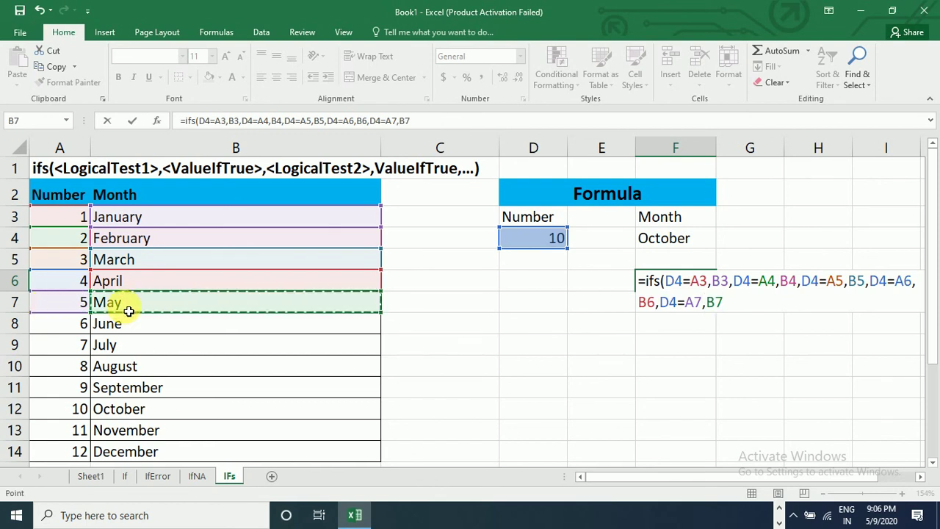
{"action": "type", "text": ","}
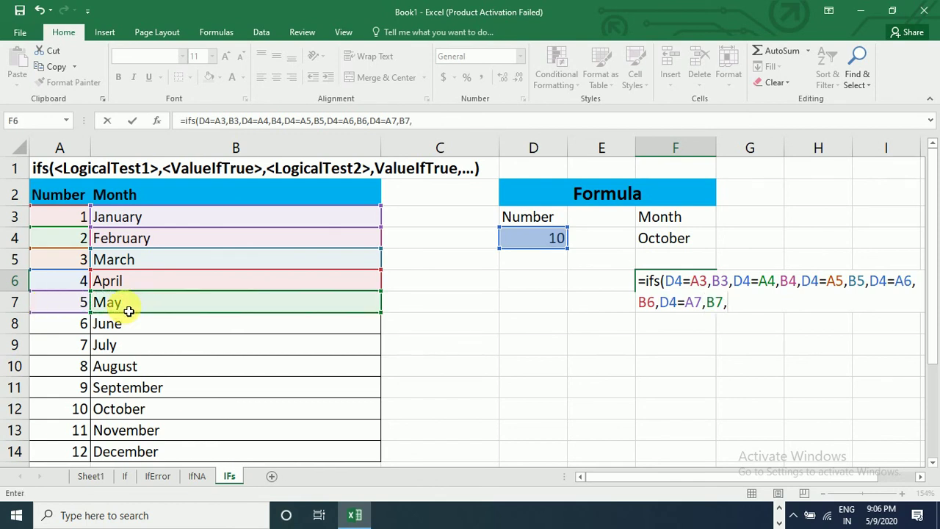
{"action": "left_click", "coordinate": [530, 243]}
{"action": "type", "text": "="}
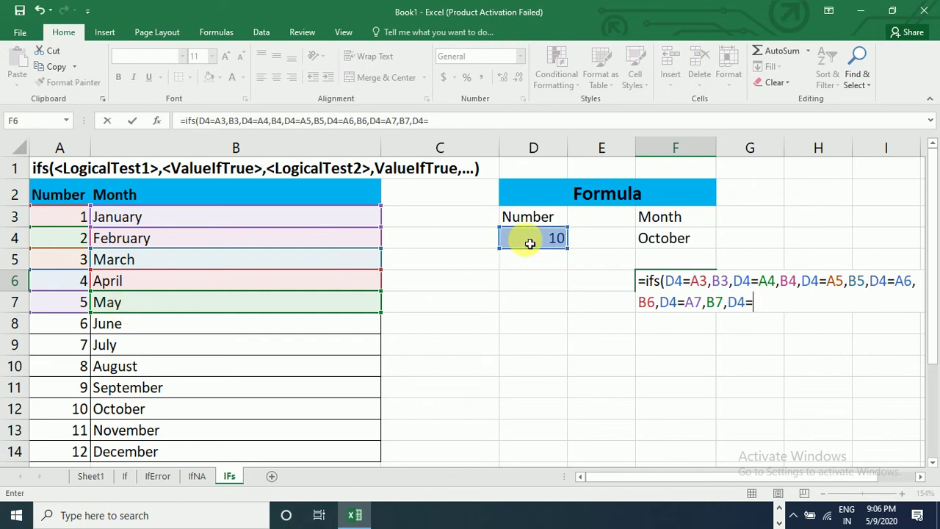
{"action": "left_click", "coordinate": [66, 332]}
{"action": "type", "text": ","}
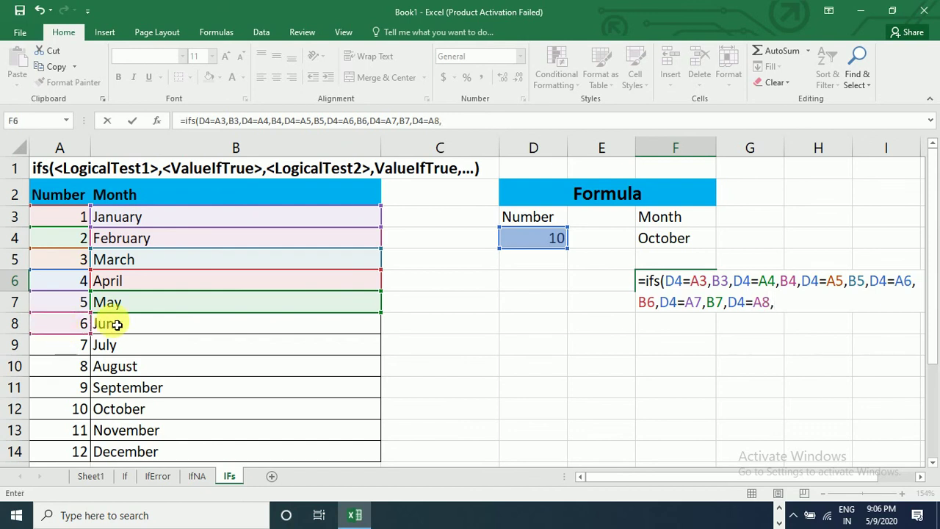
{"action": "left_click", "coordinate": [126, 327]}
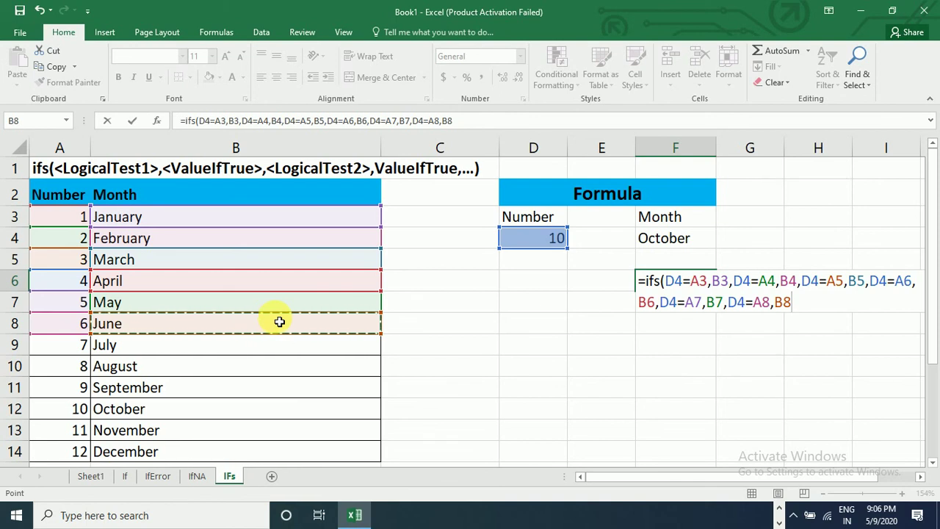
{"action": "key", "text": "Escape"}
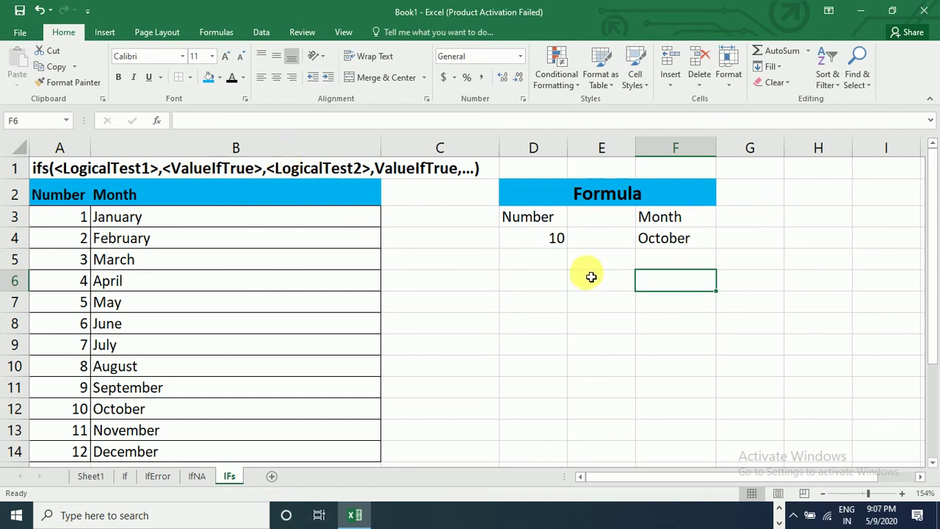
Enter the number 3 in D6 and return to cell F6
{"action": "left_click", "coordinate": [525, 287]}
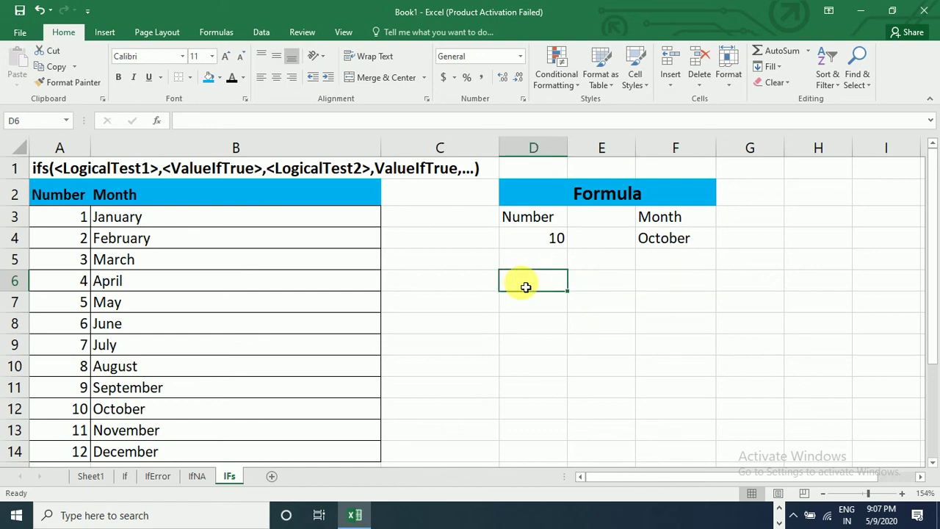
{"action": "type", "text": "3"}
{"action": "key", "text": "Return"}
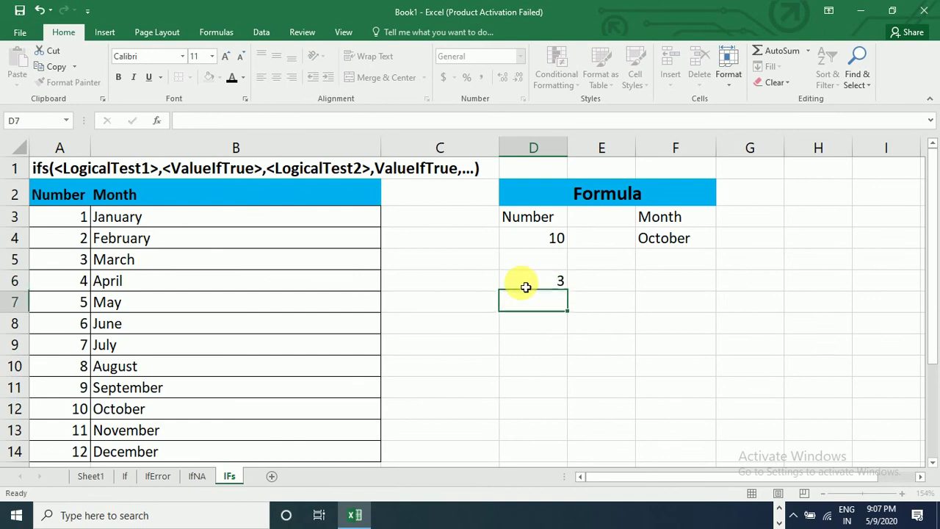
{"action": "key", "text": "Up"}
{"action": "key", "text": "Right"}
{"action": "key", "text": "Right"}
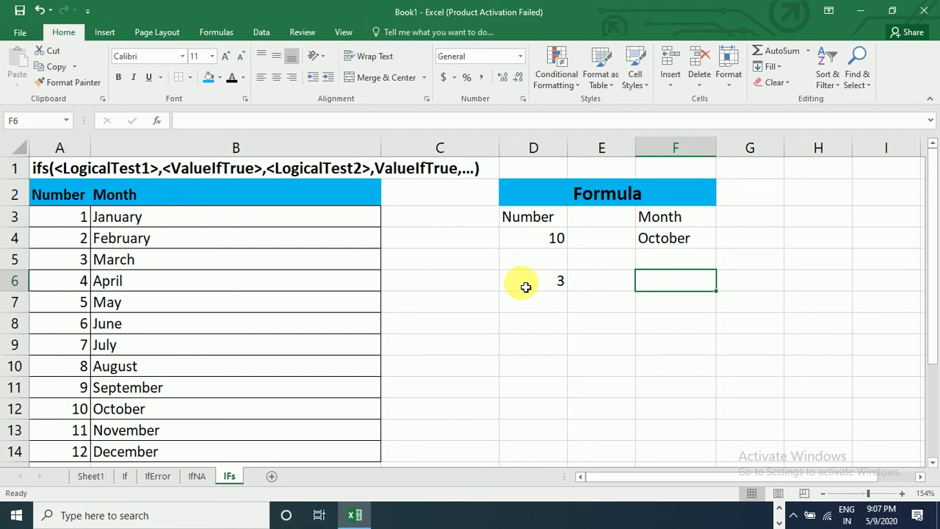
Enter =vlookup(D6,A3:B14,2,false) in F6 so it returns March for 3
{"action": "type", "text": "="}
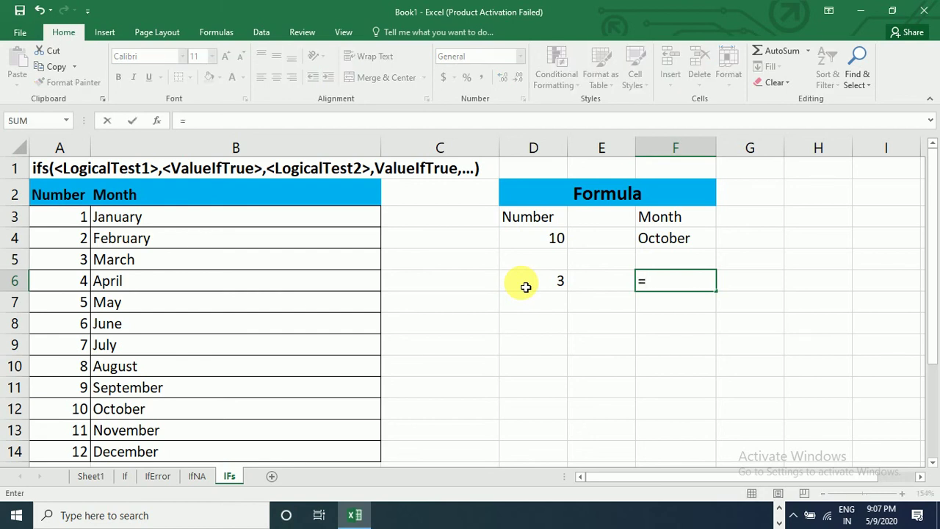
{"action": "type", "text": "vlooku"}
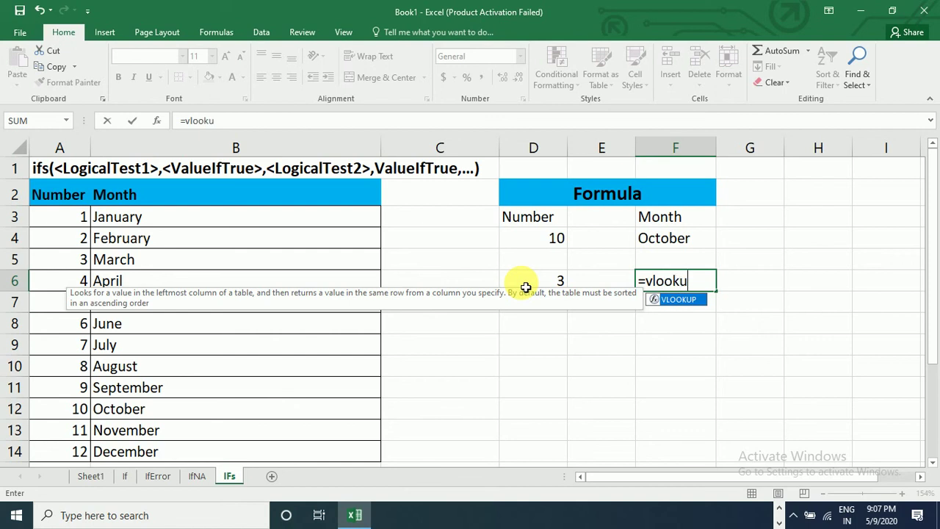
{"action": "type", "text": "p("}
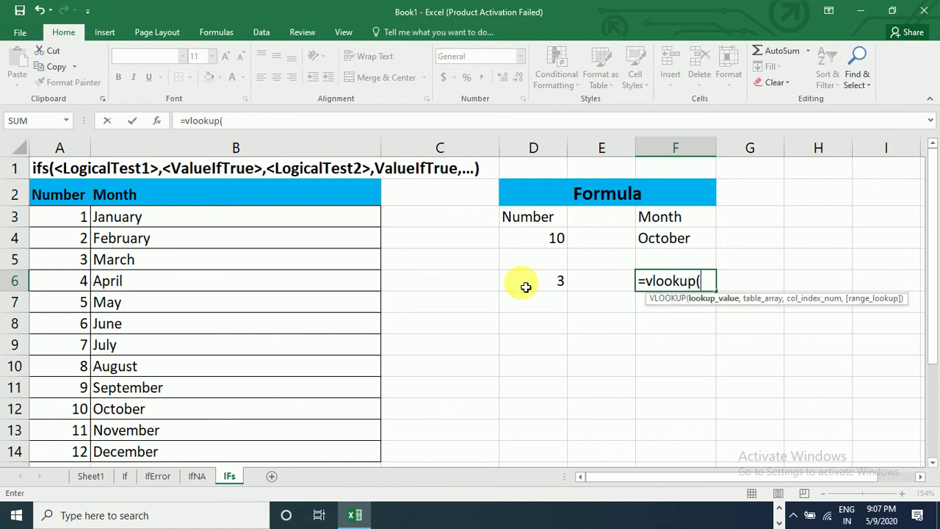
{"action": "left_click", "coordinate": [536, 286]}
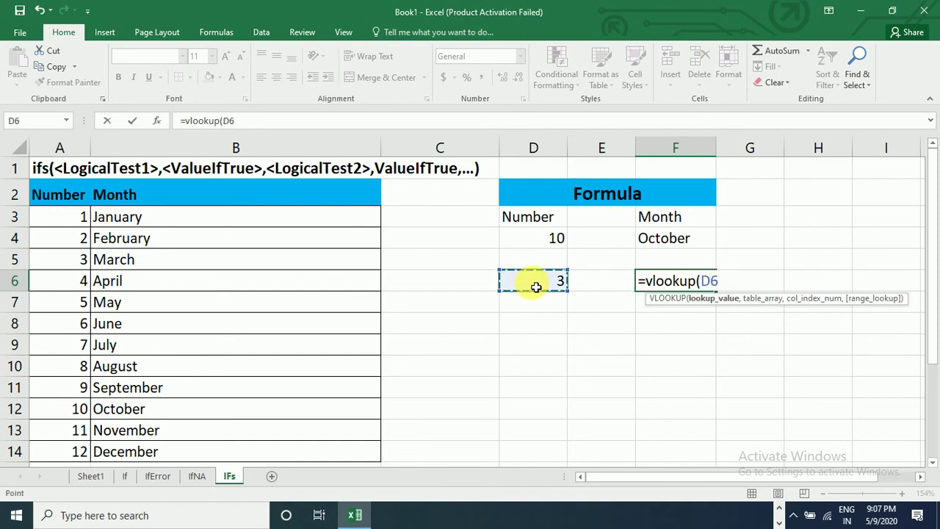
{"action": "type", "text": ","}
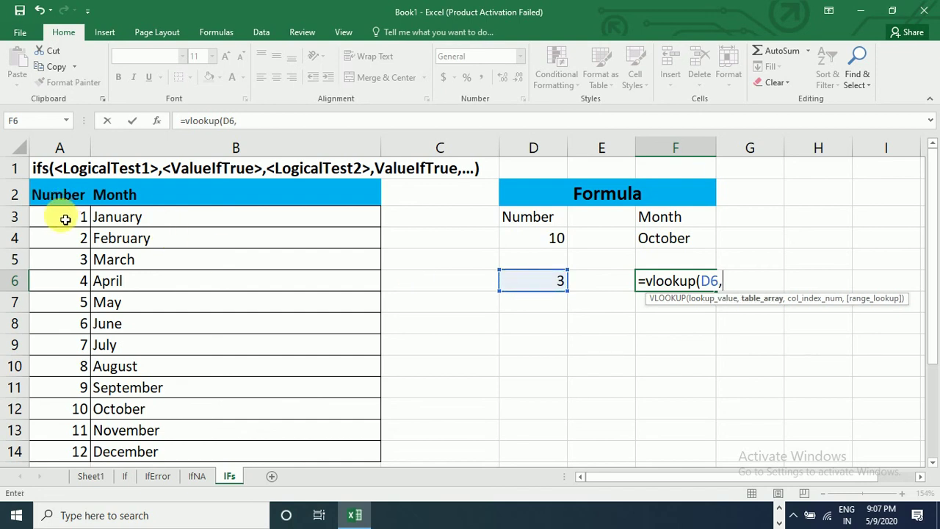
{"action": "mouse_move", "coordinate": [66, 219]}
{"action": "left_mouse_down"}
{"action": "mouse_move", "coordinate": [197, 365]}
{"action": "mouse_move", "coordinate": [191, 445]}
{"action": "left_mouse_up"}
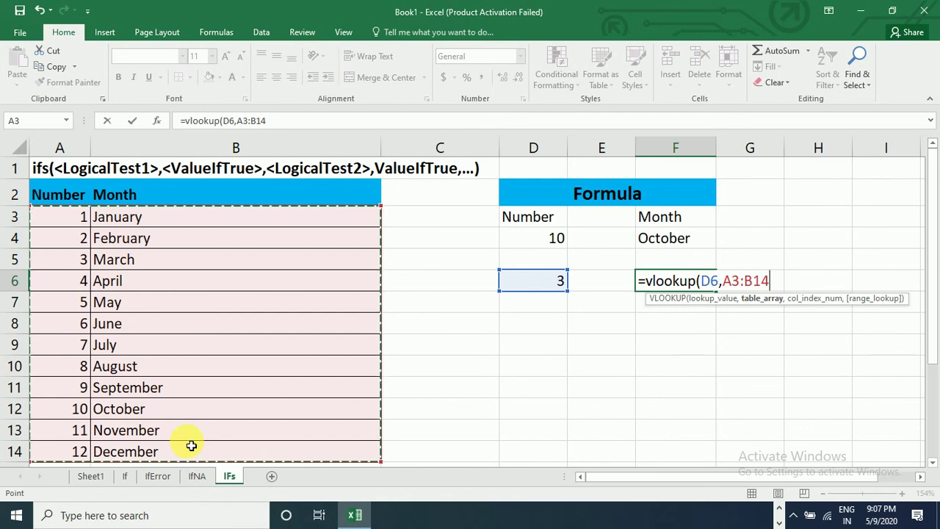
{"action": "type", "text": ","}
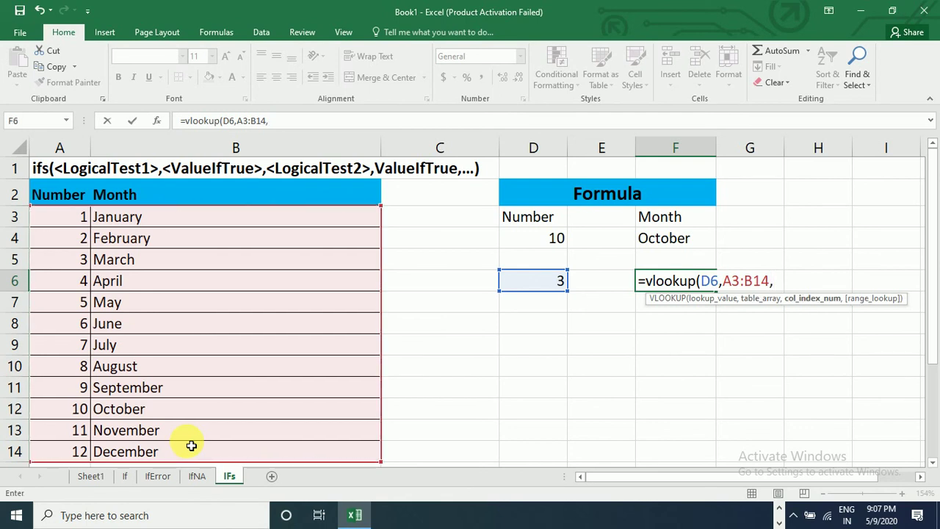
{"action": "type", "text": "2"}
{"action": "type", "text": ","}
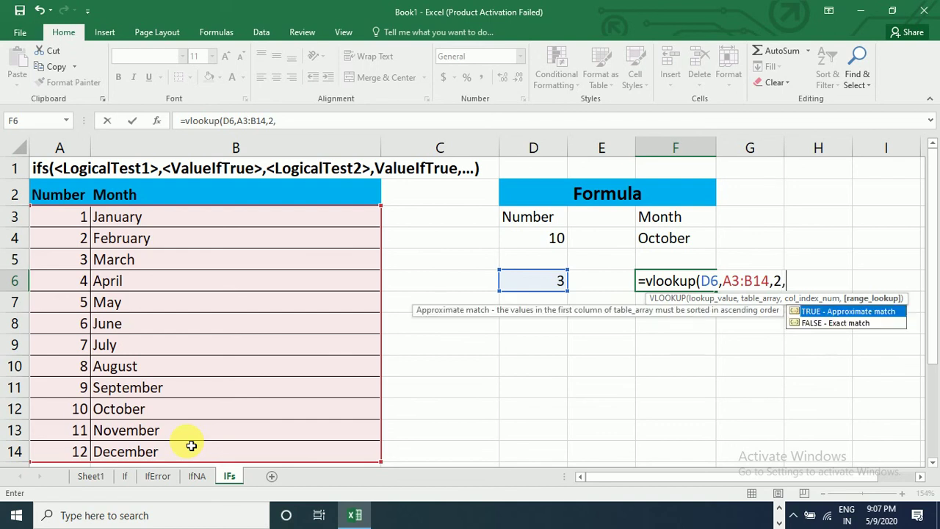
{"action": "type", "text": "false)"}
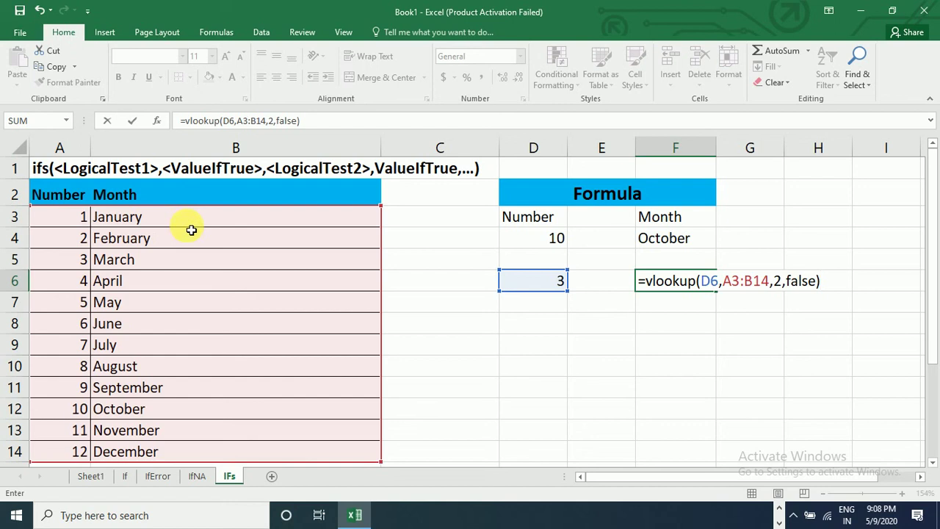
{"action": "key", "text": "Return"}
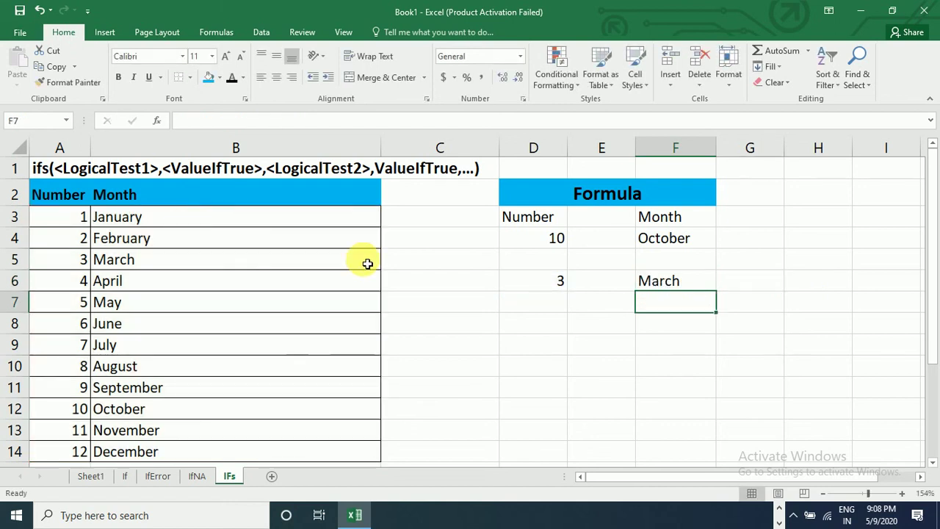
Change D6 to 11 so the lookup in F6 shows November
{"action": "left_click", "coordinate": [550, 290]}
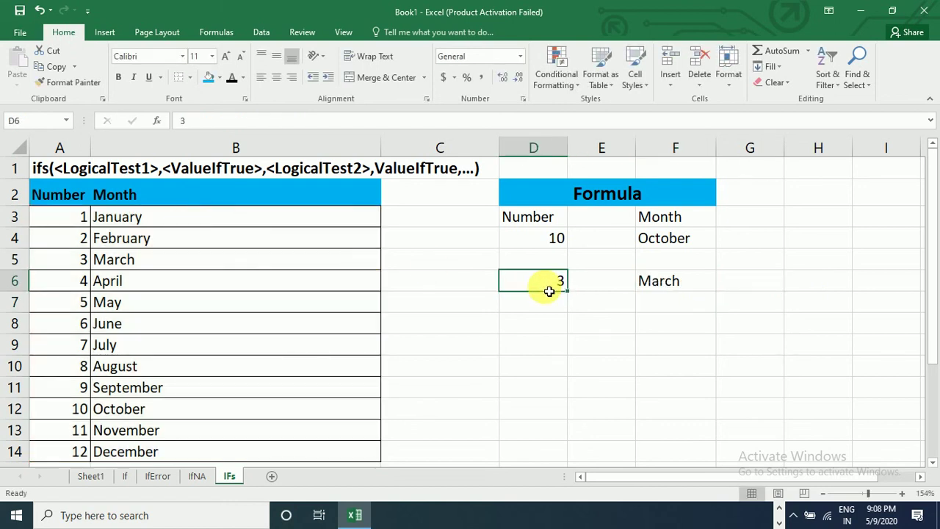
{"action": "type", "text": "11"}
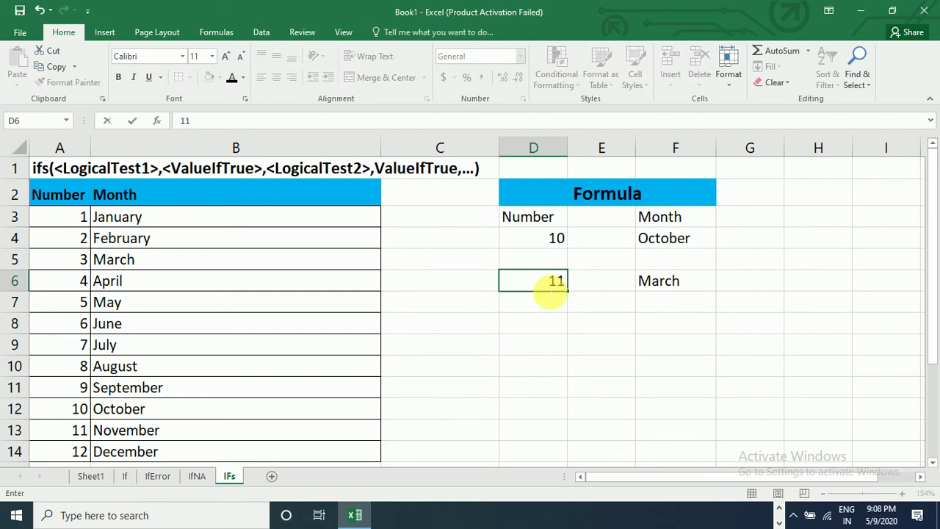
{"action": "key", "text": "Return"}
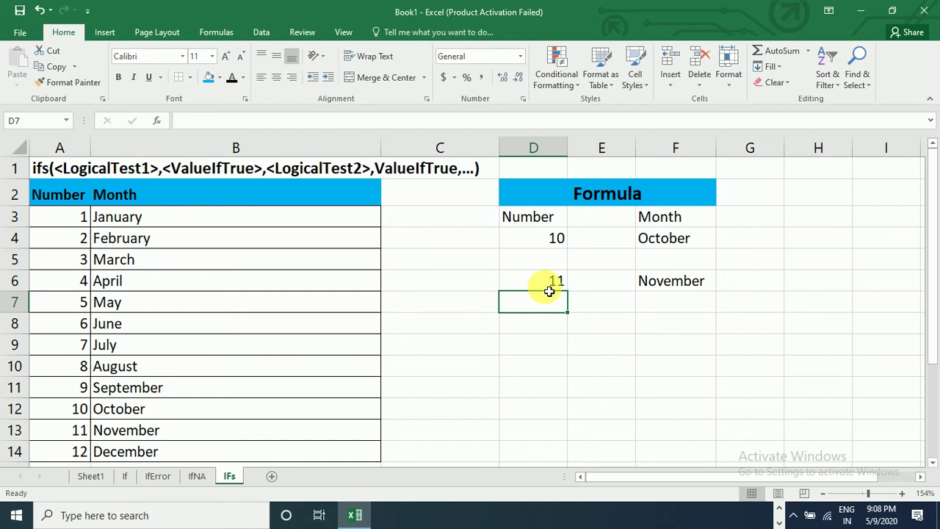
Minimize the Excel window to reveal the desktop
{"action": "left_click", "coordinate": [859, 15]}
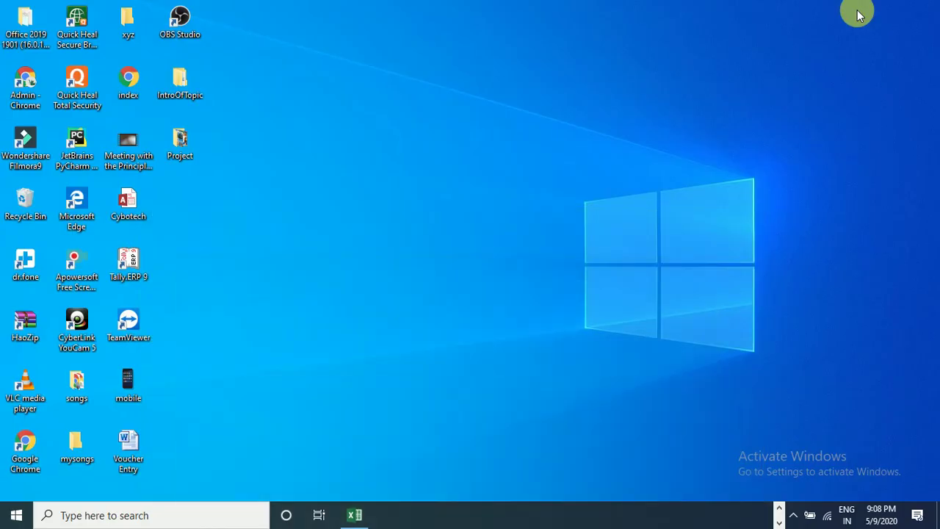